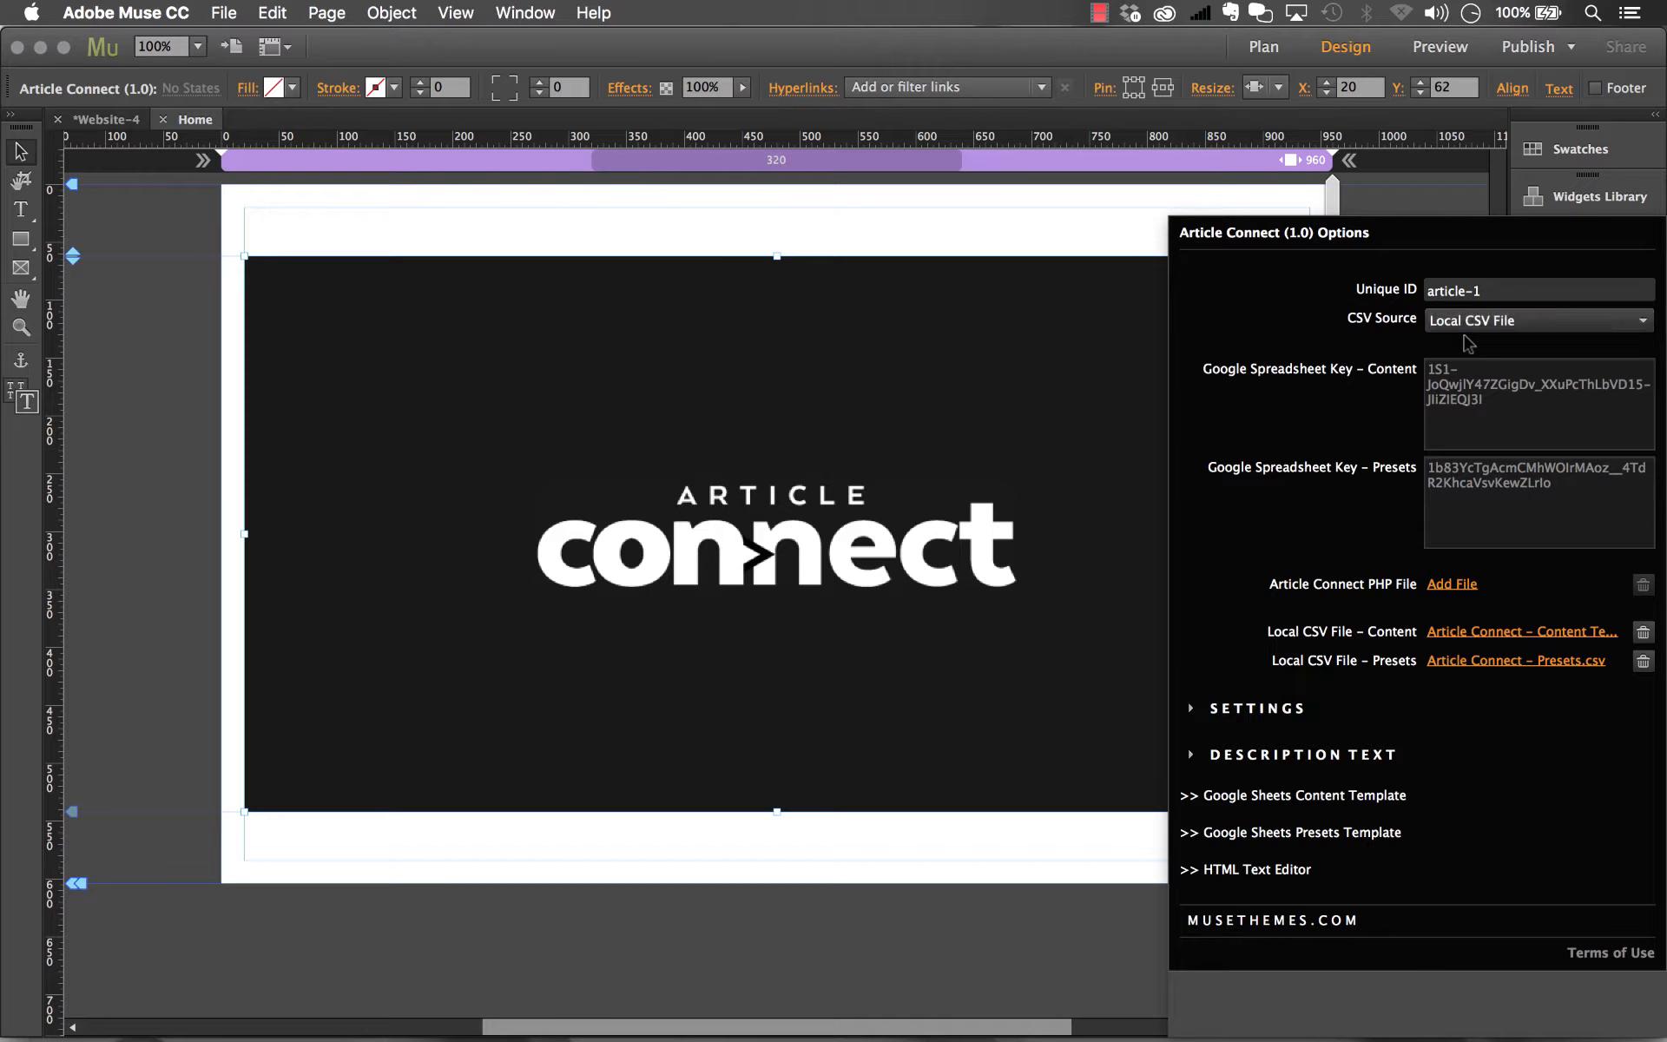
Set the Article Connect widget's CSV source to Google Spreadsheet and close its options.
left_click(1462, 323)
left_click(1468, 346)
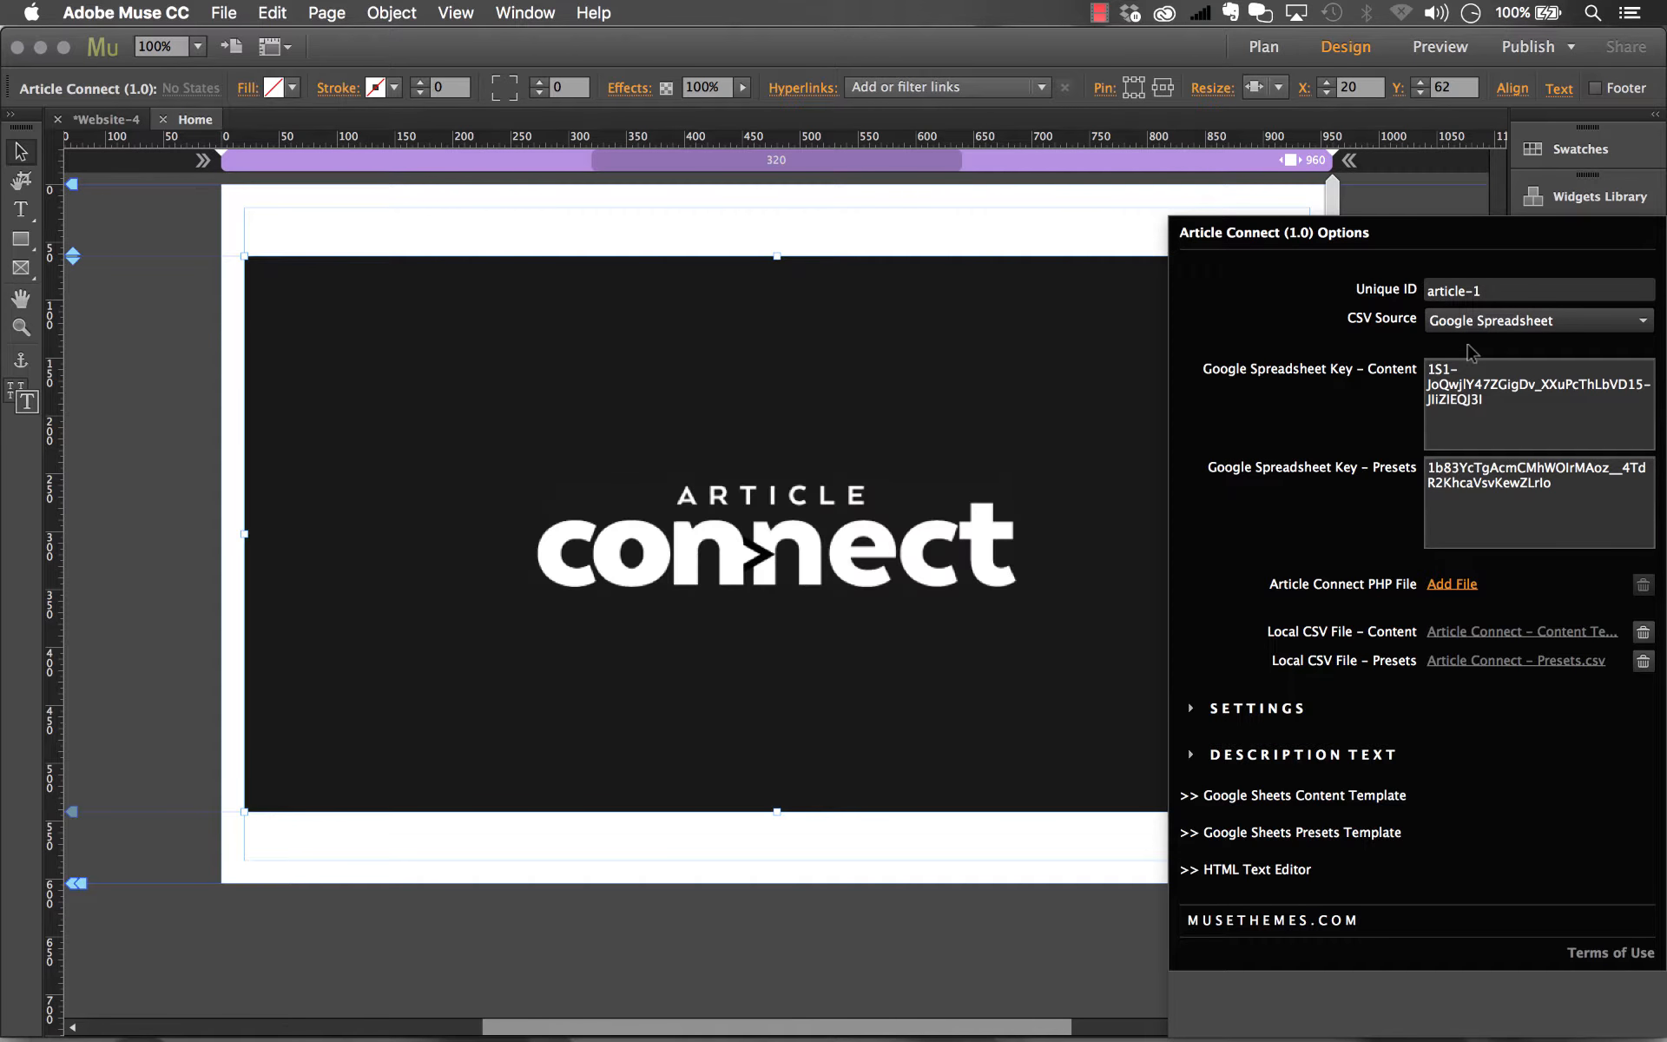
left_click(958, 244)
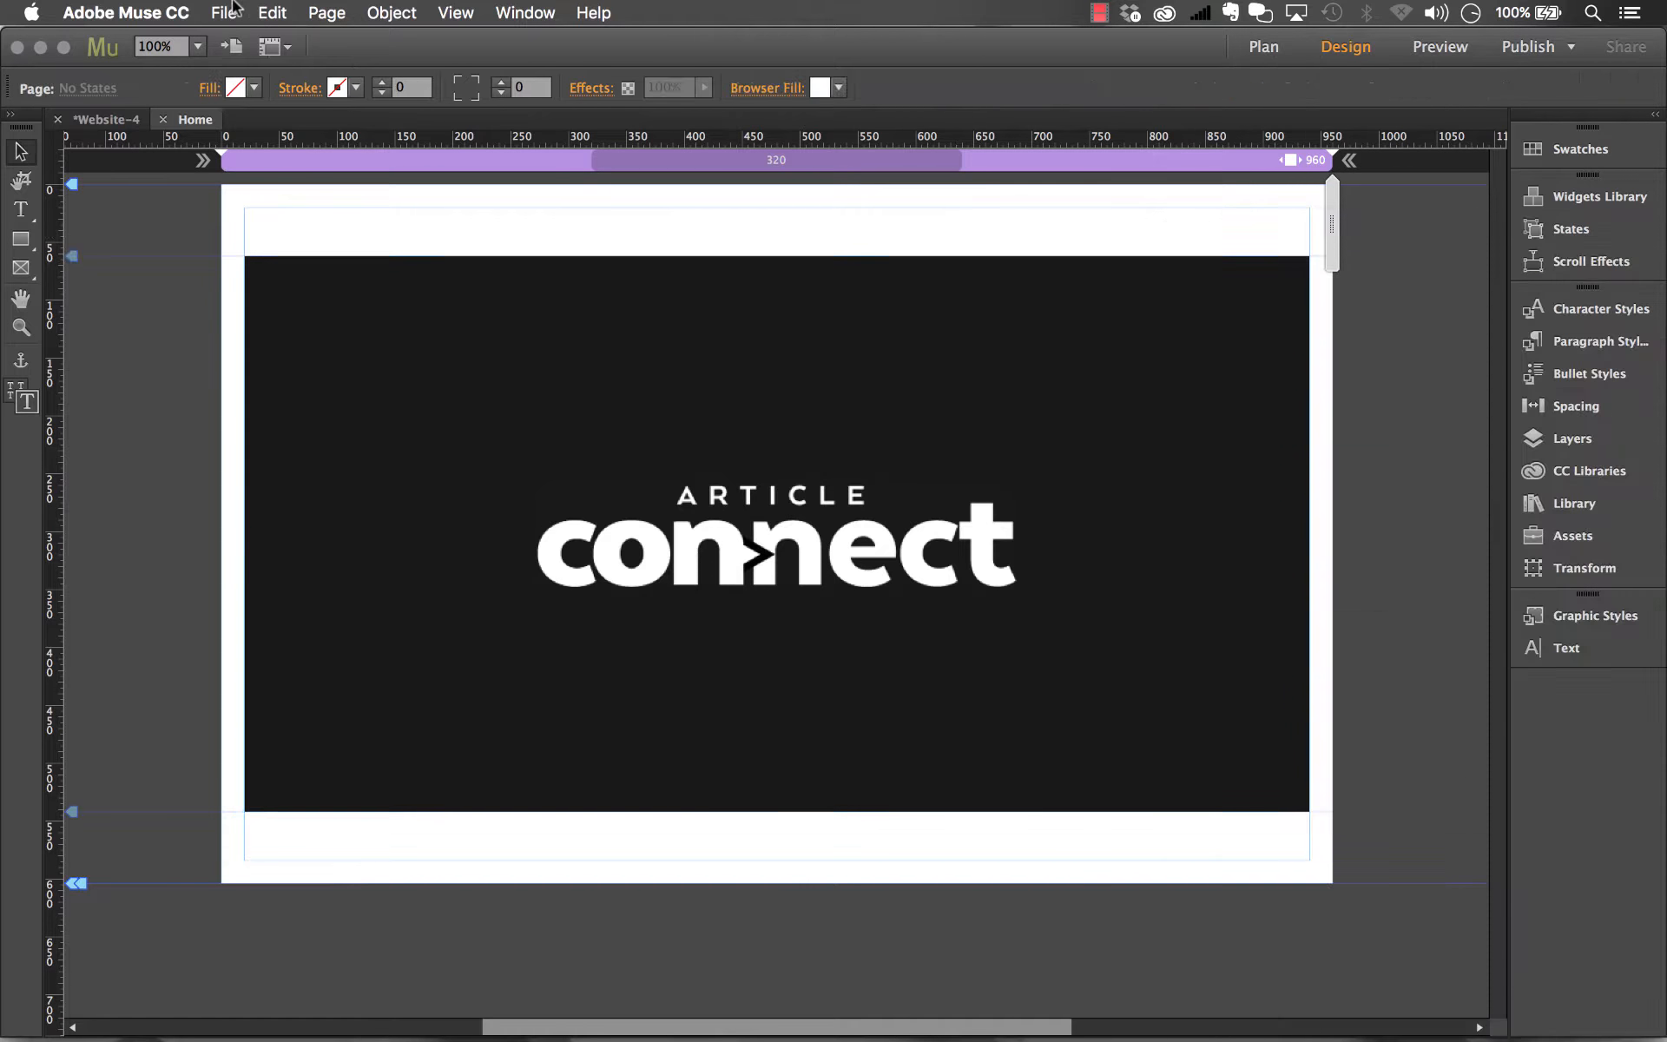
Preview the page in the browser, dismissing the PHP server alerts and preventing additional dialogs.
left_click(224, 12)
left_click(295, 387)
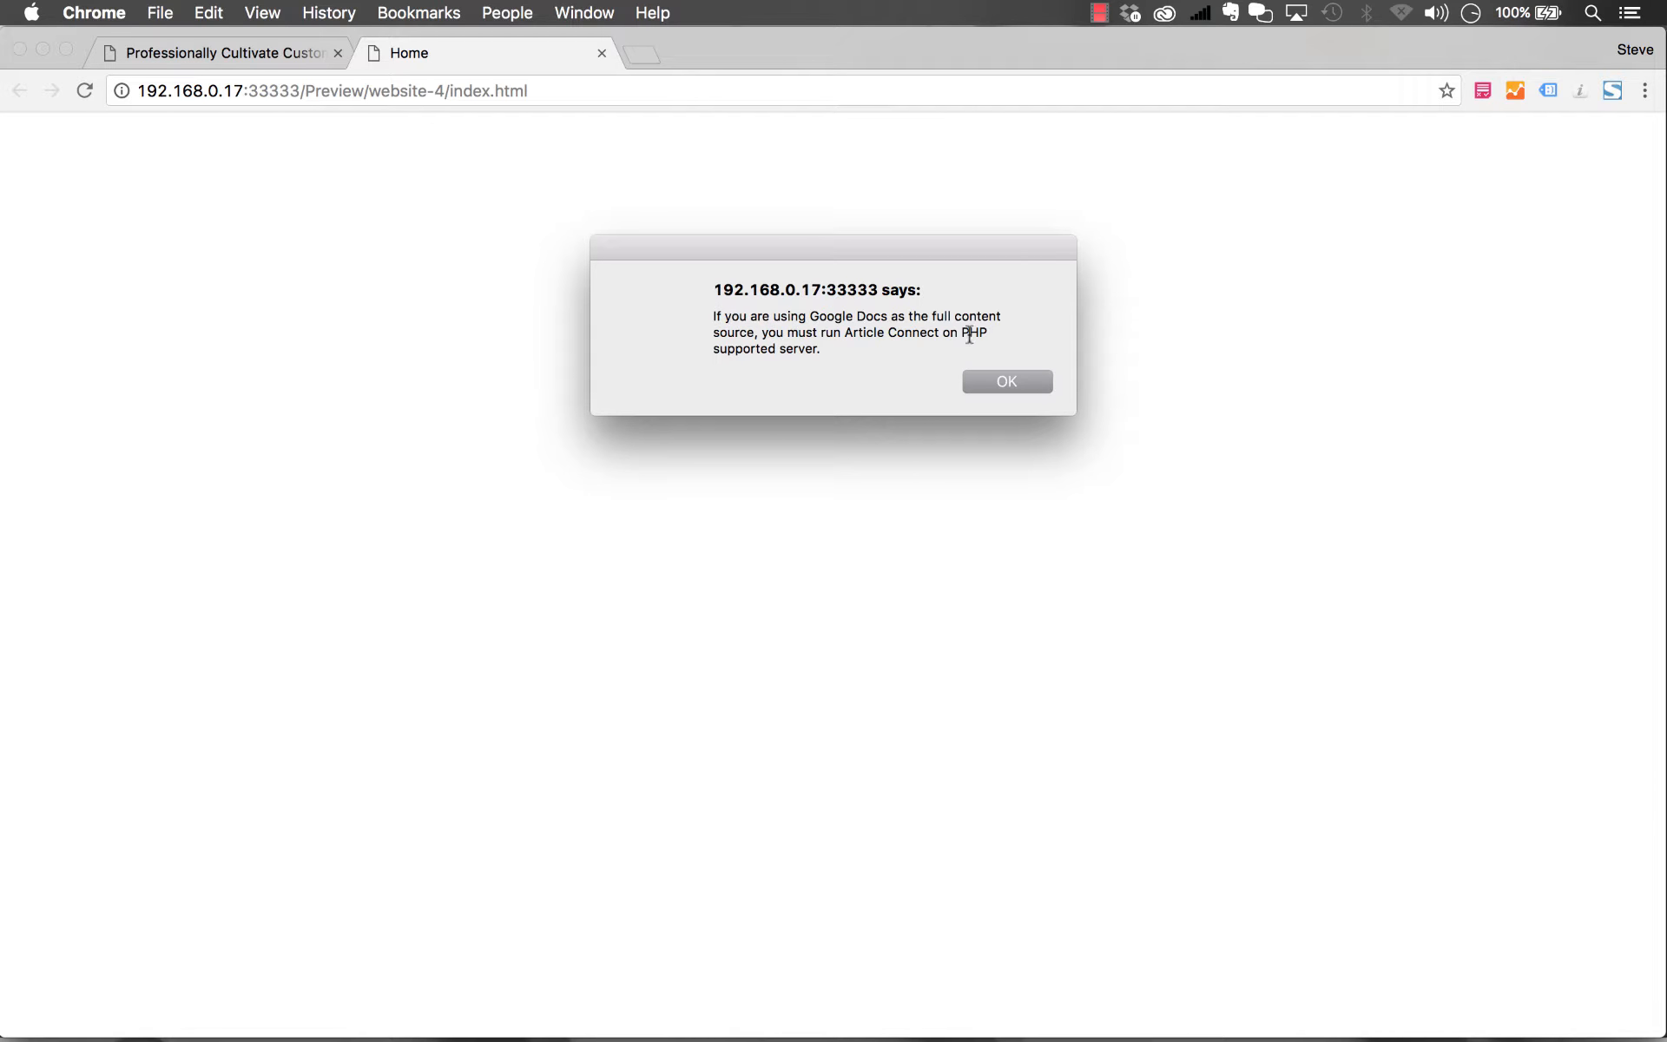
left_click(1000, 383)
left_click(938, 363)
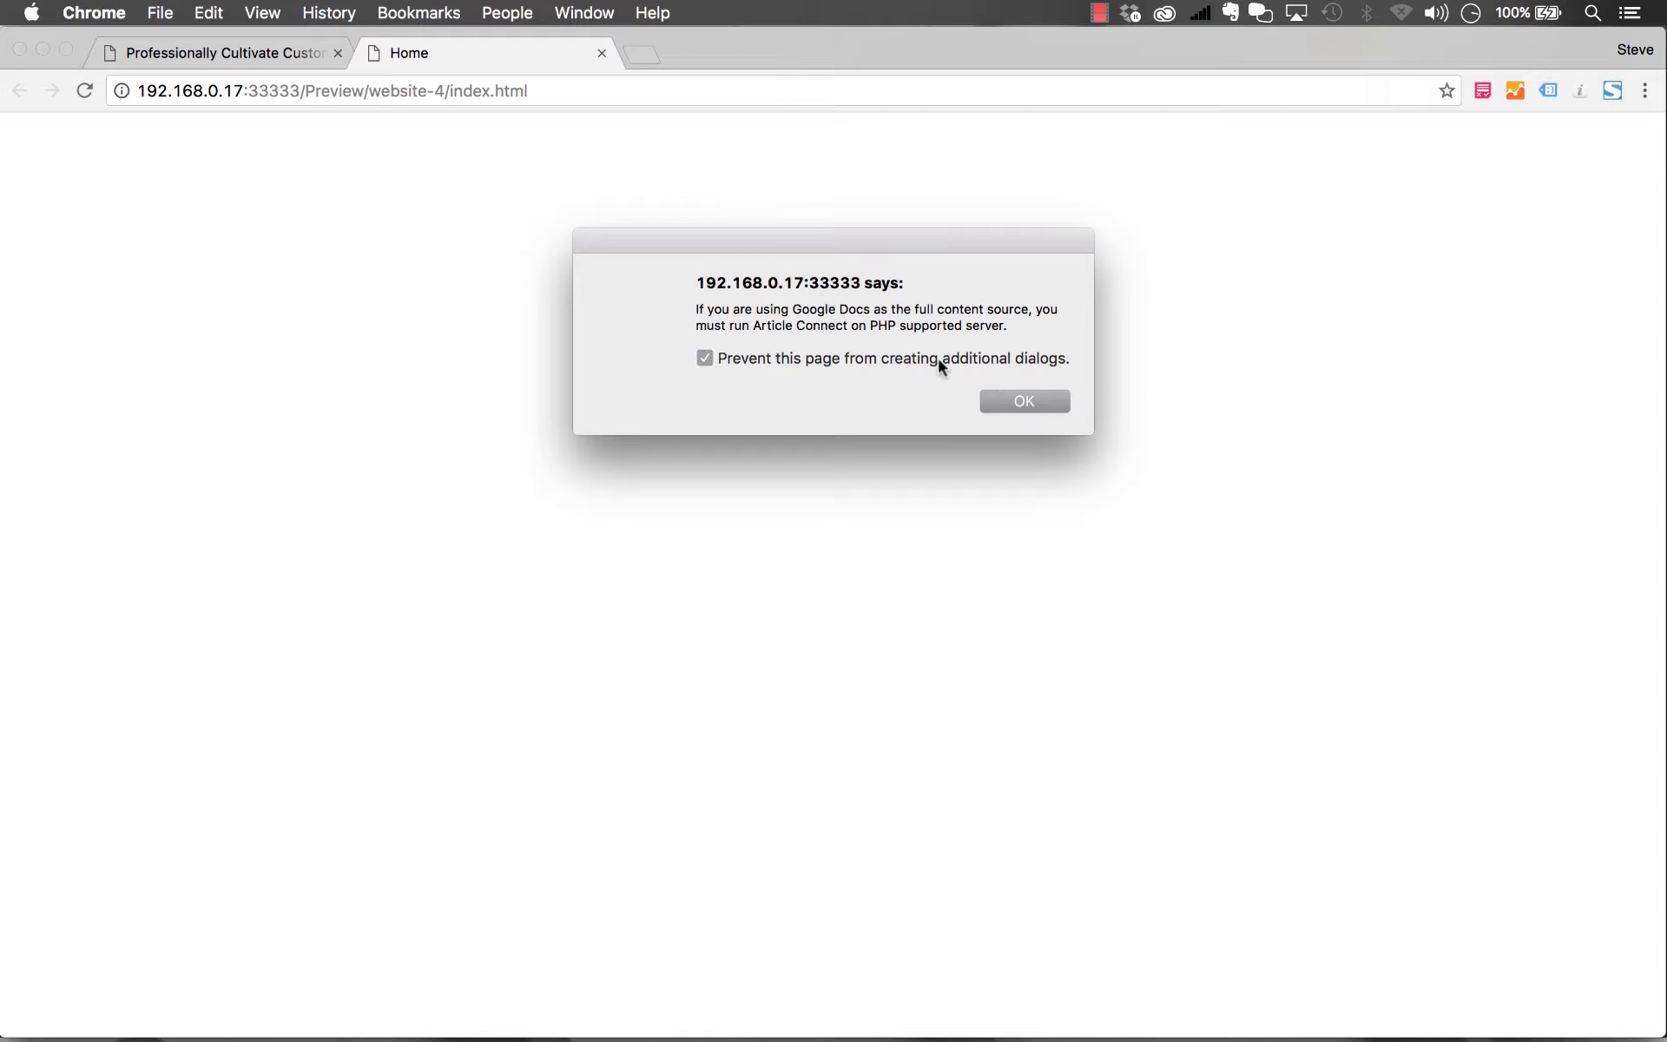
left_click(1014, 400)
mouse_move(955, 1034)
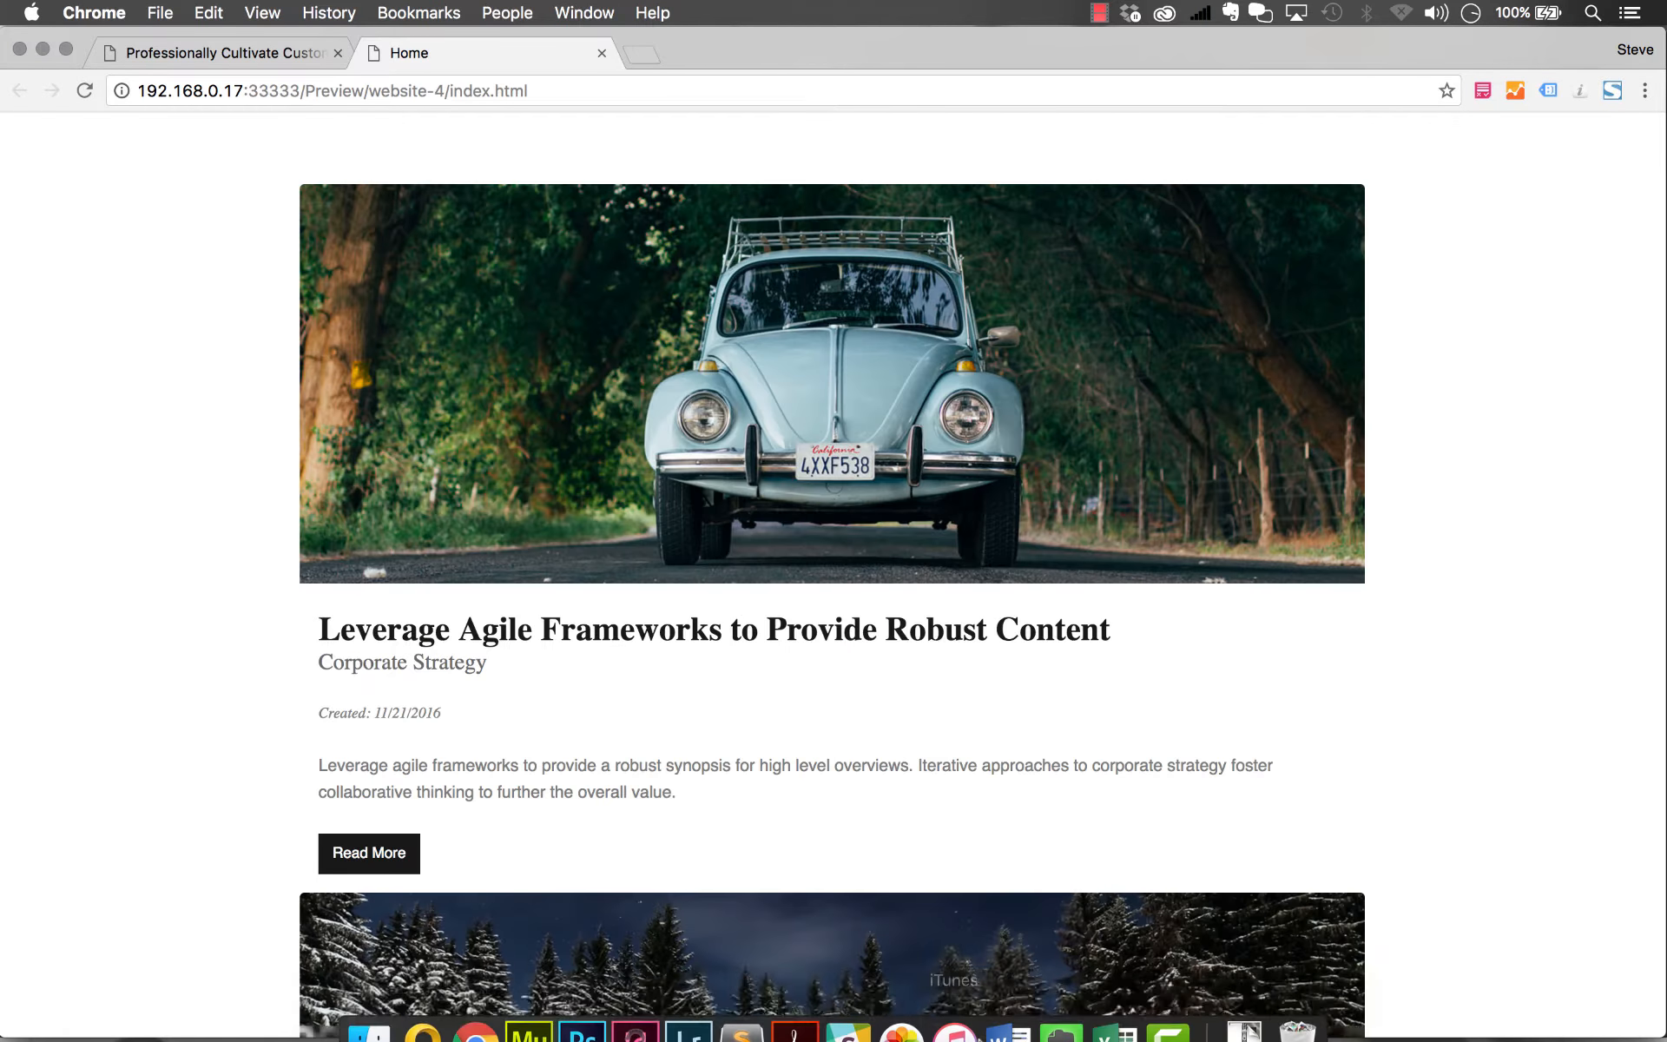
Return to Adobe Muse and open the Google Sheets content template linked in the Article Connect options.
left_click(530, 1029)
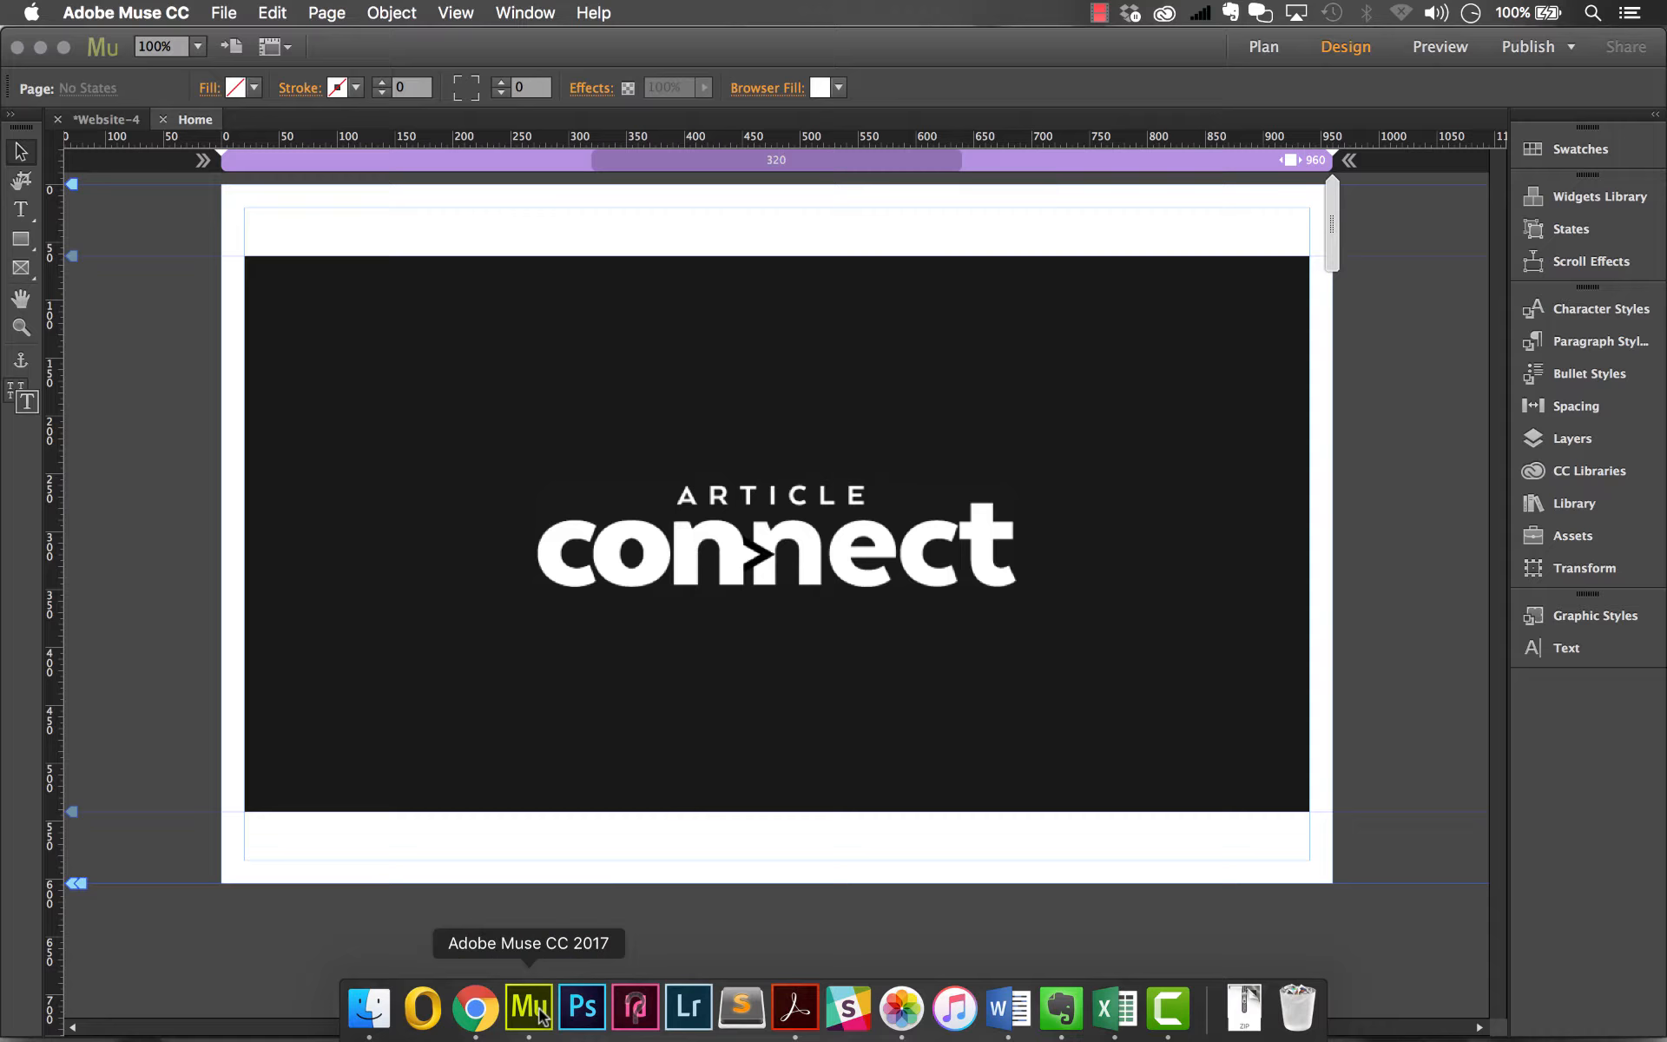
left_click(1218, 287)
left_click(1333, 283)
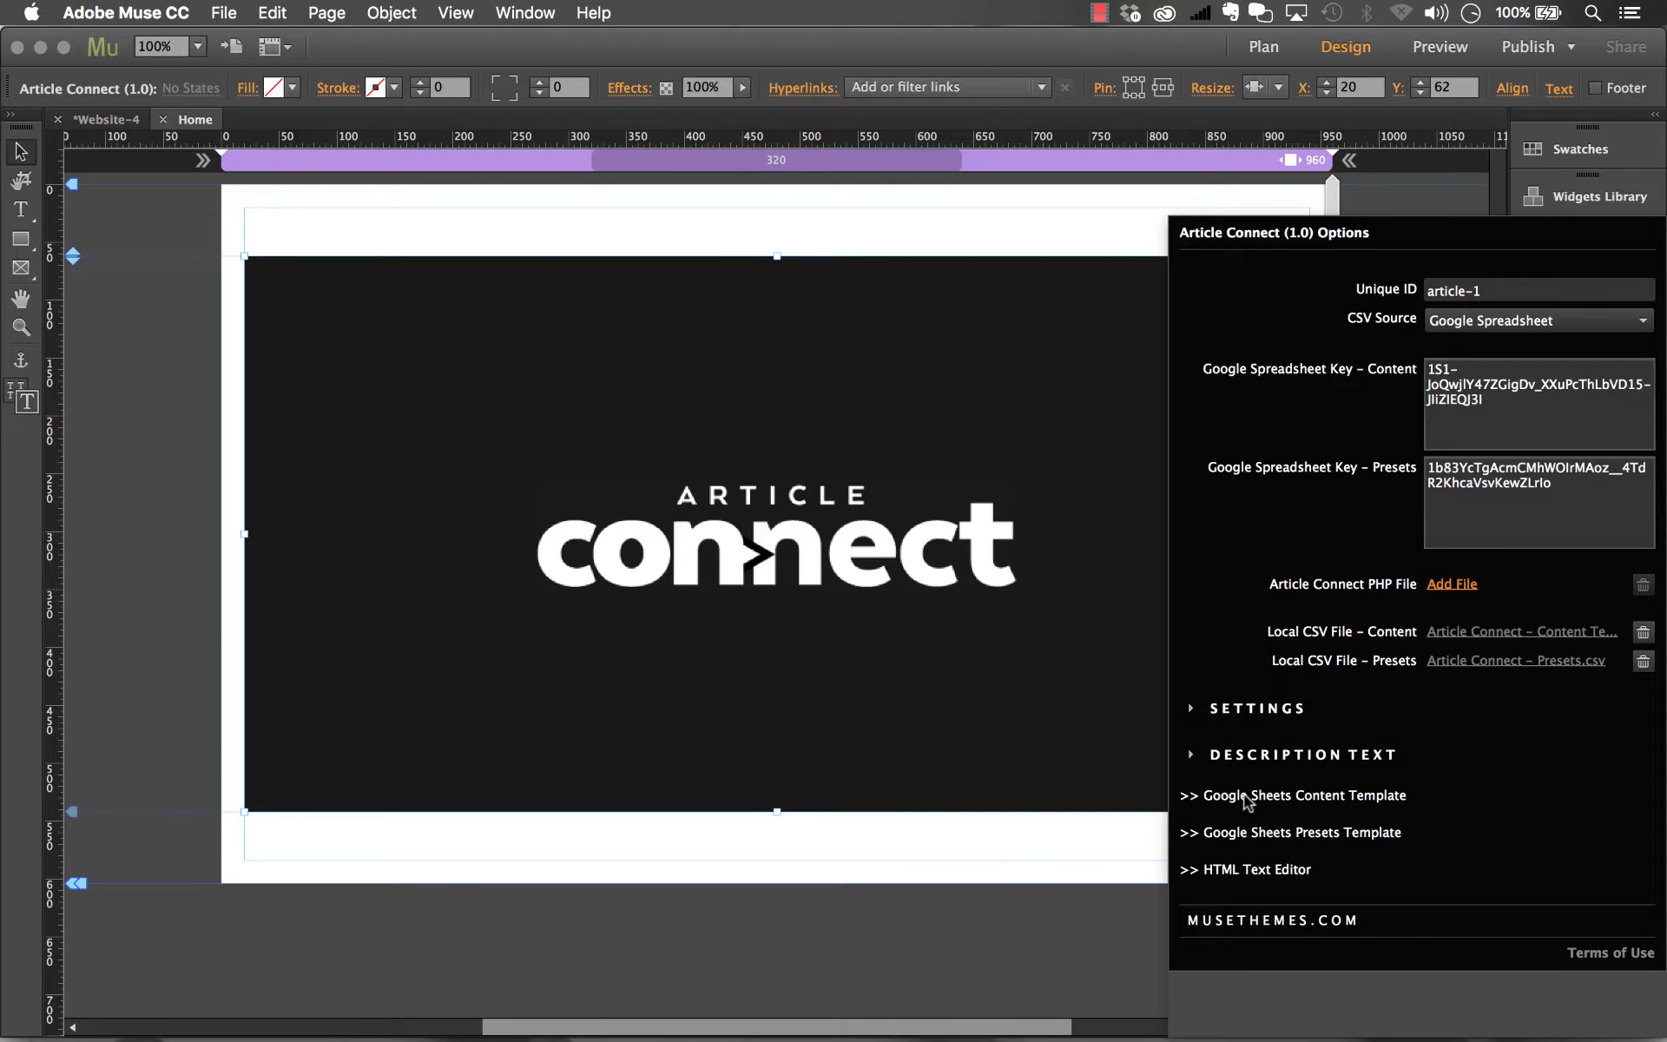
left_click(1197, 797)
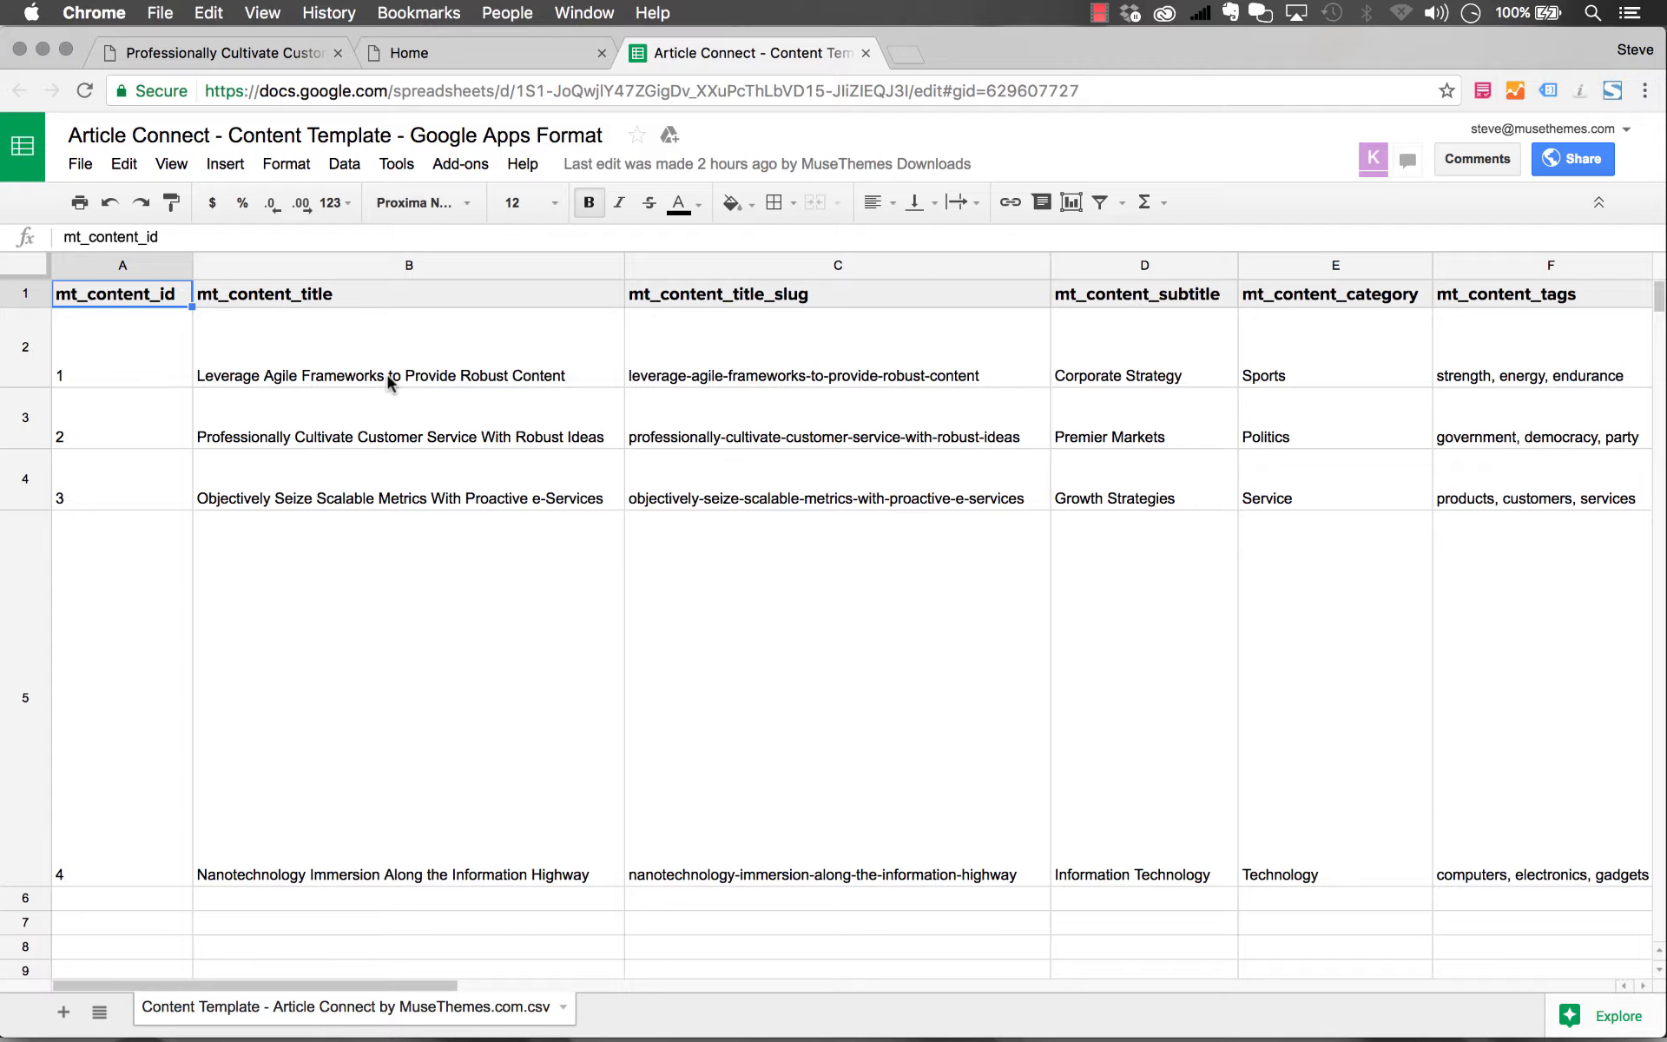
Examine the content template's columns, including the choices for mt_content_full_content_type in row 2 and the full content HTML column.
scroll(635, 332, "right", 10)
scroll(638, 345, "right", 3)
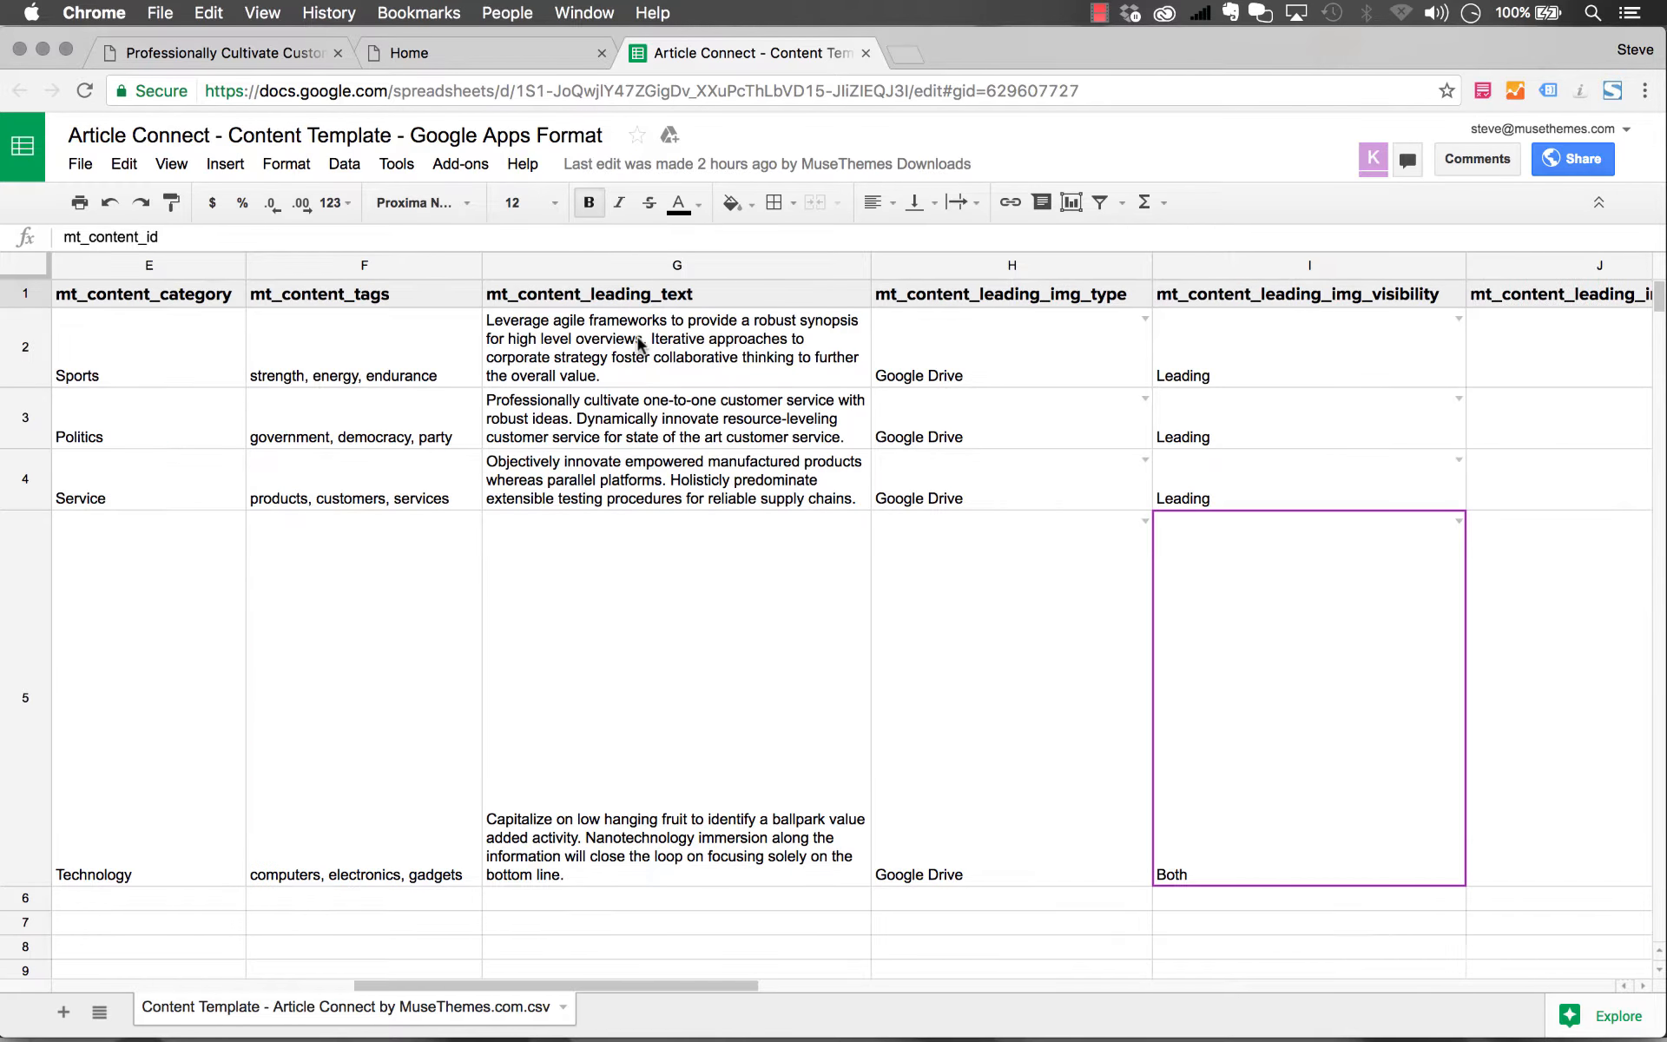
scroll(961, 450, "right", 6)
scroll(961, 446, "right", 6)
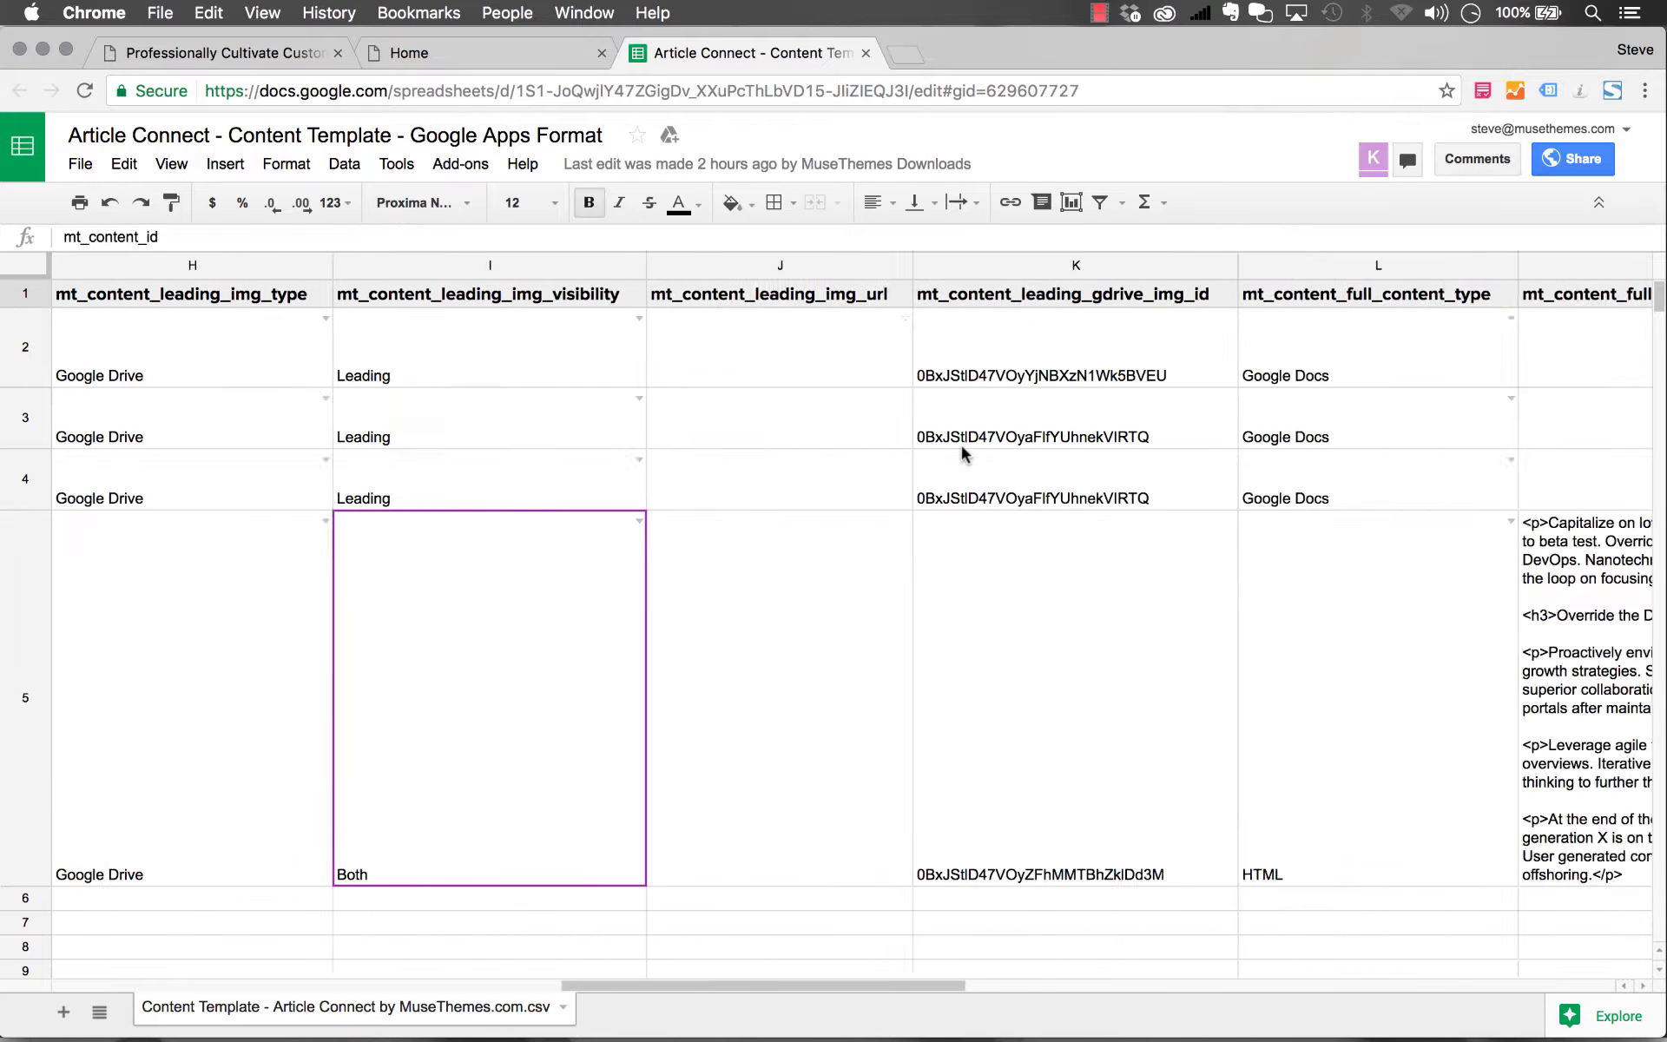
scroll(961, 441, "left", 2)
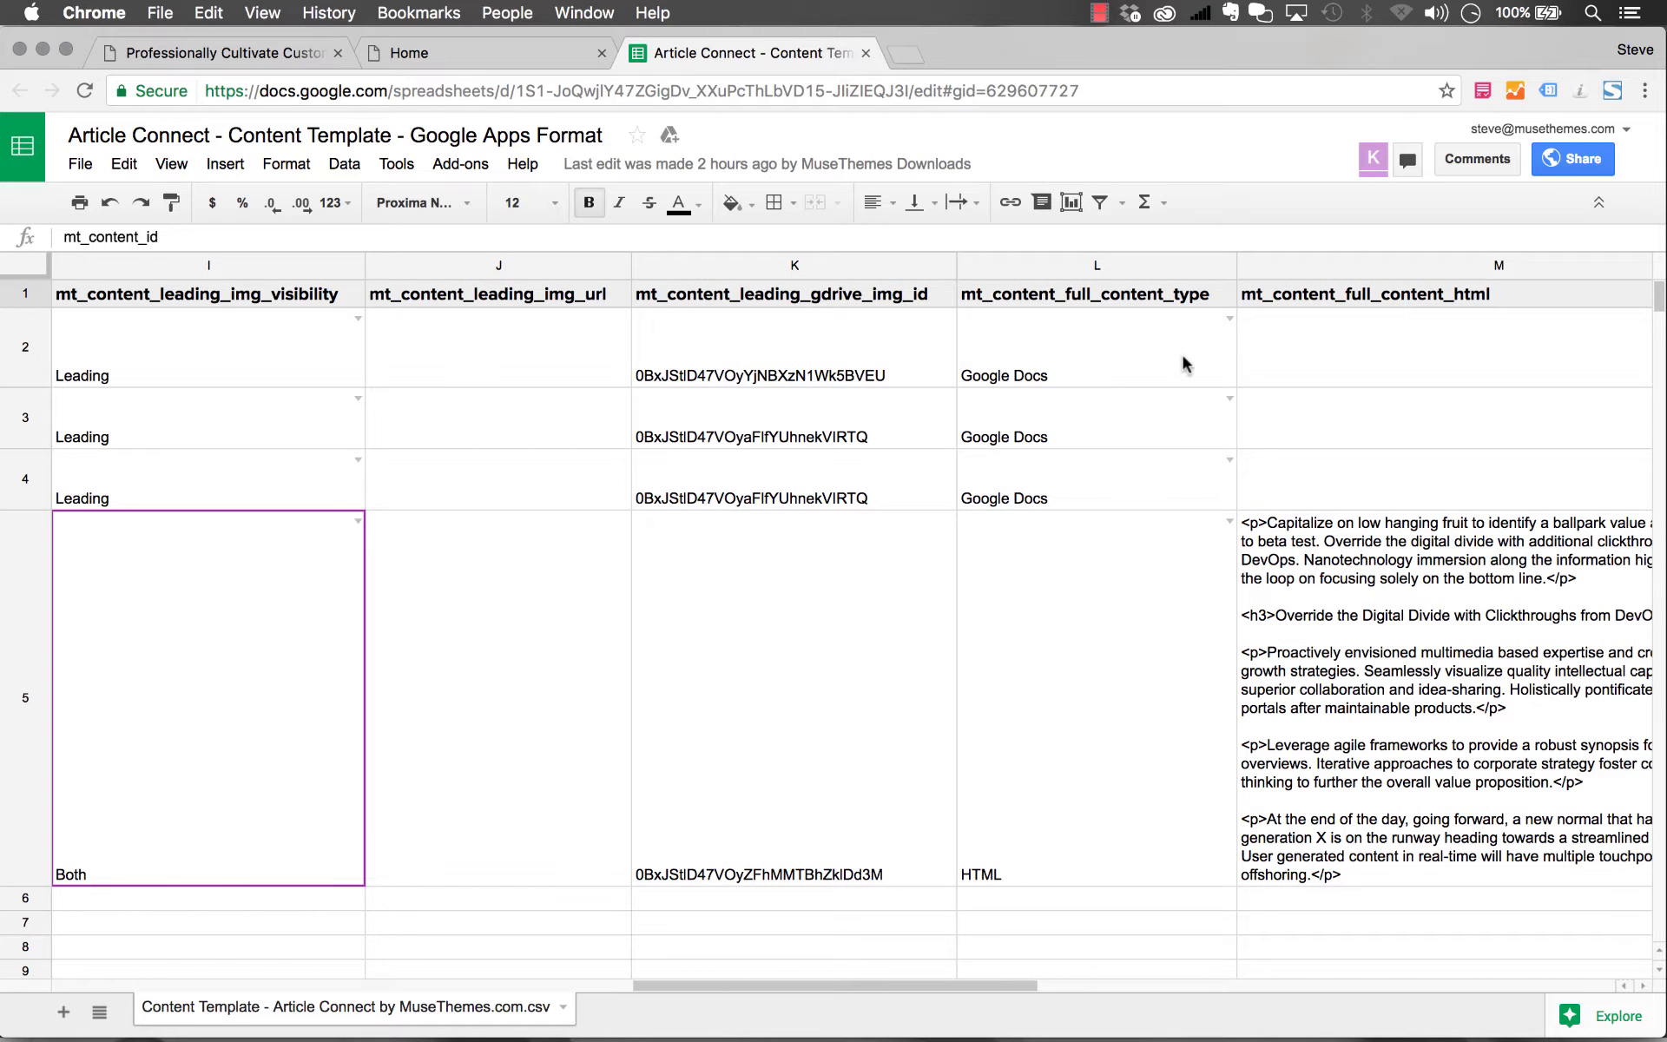
left_click(1015, 376)
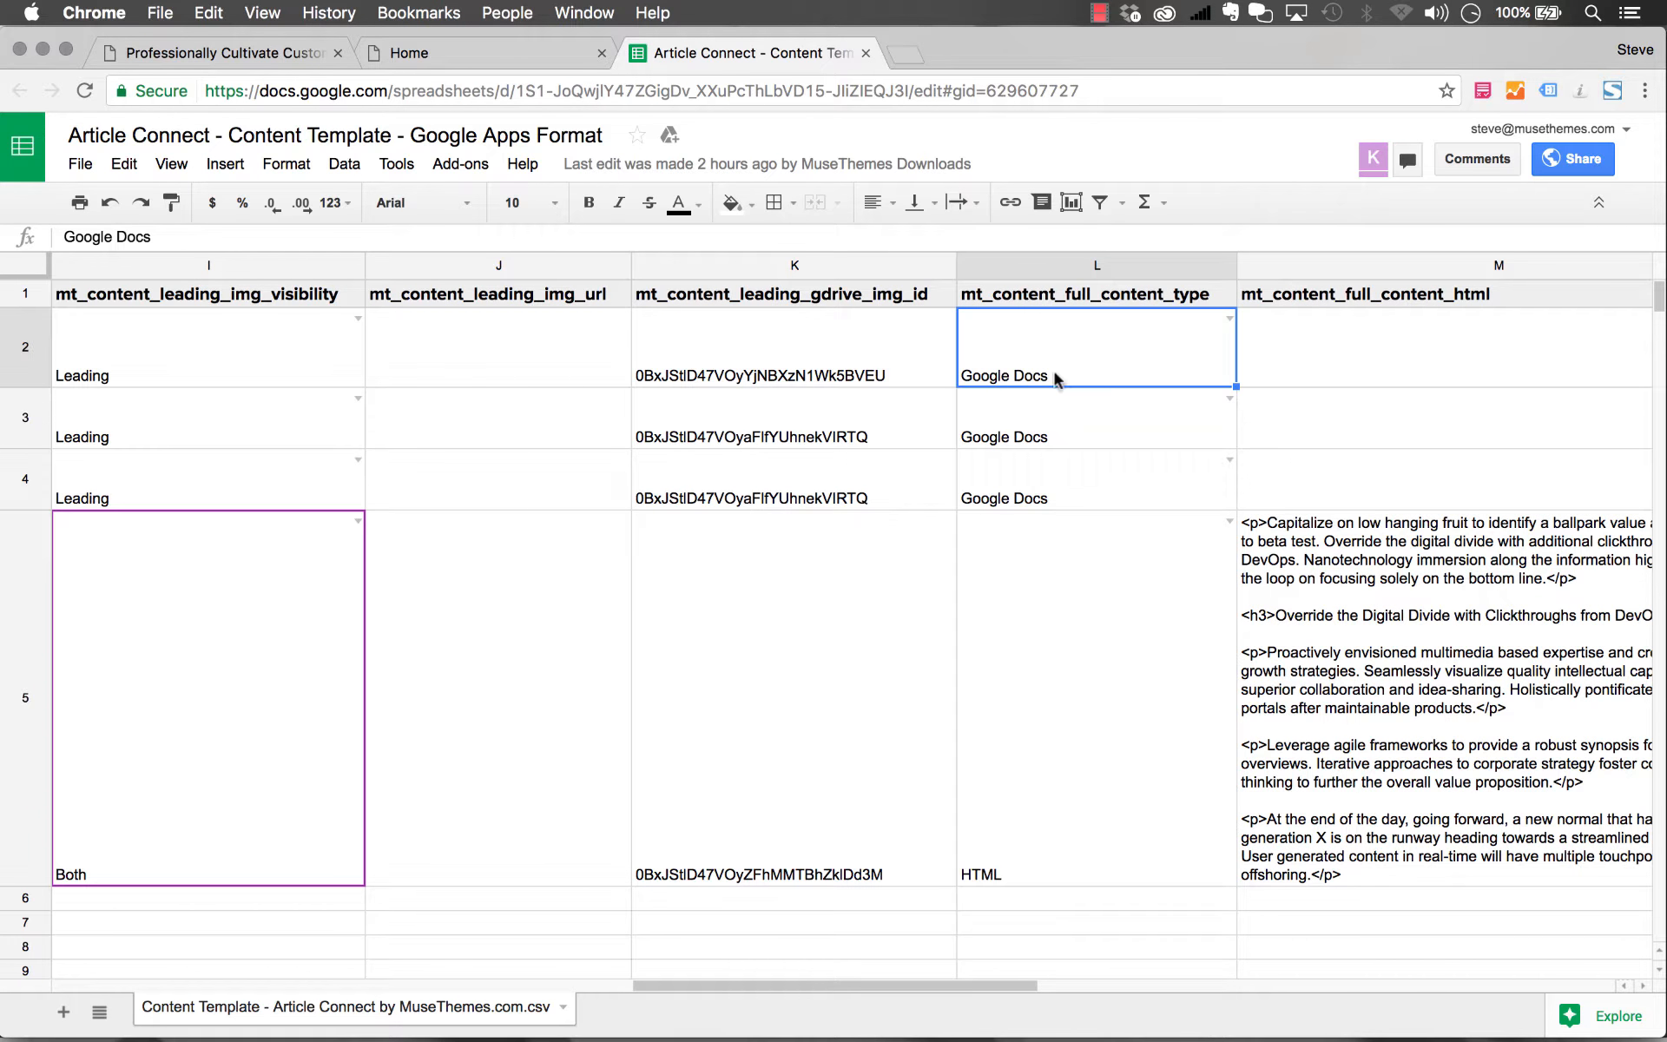
left_click(1229, 319)
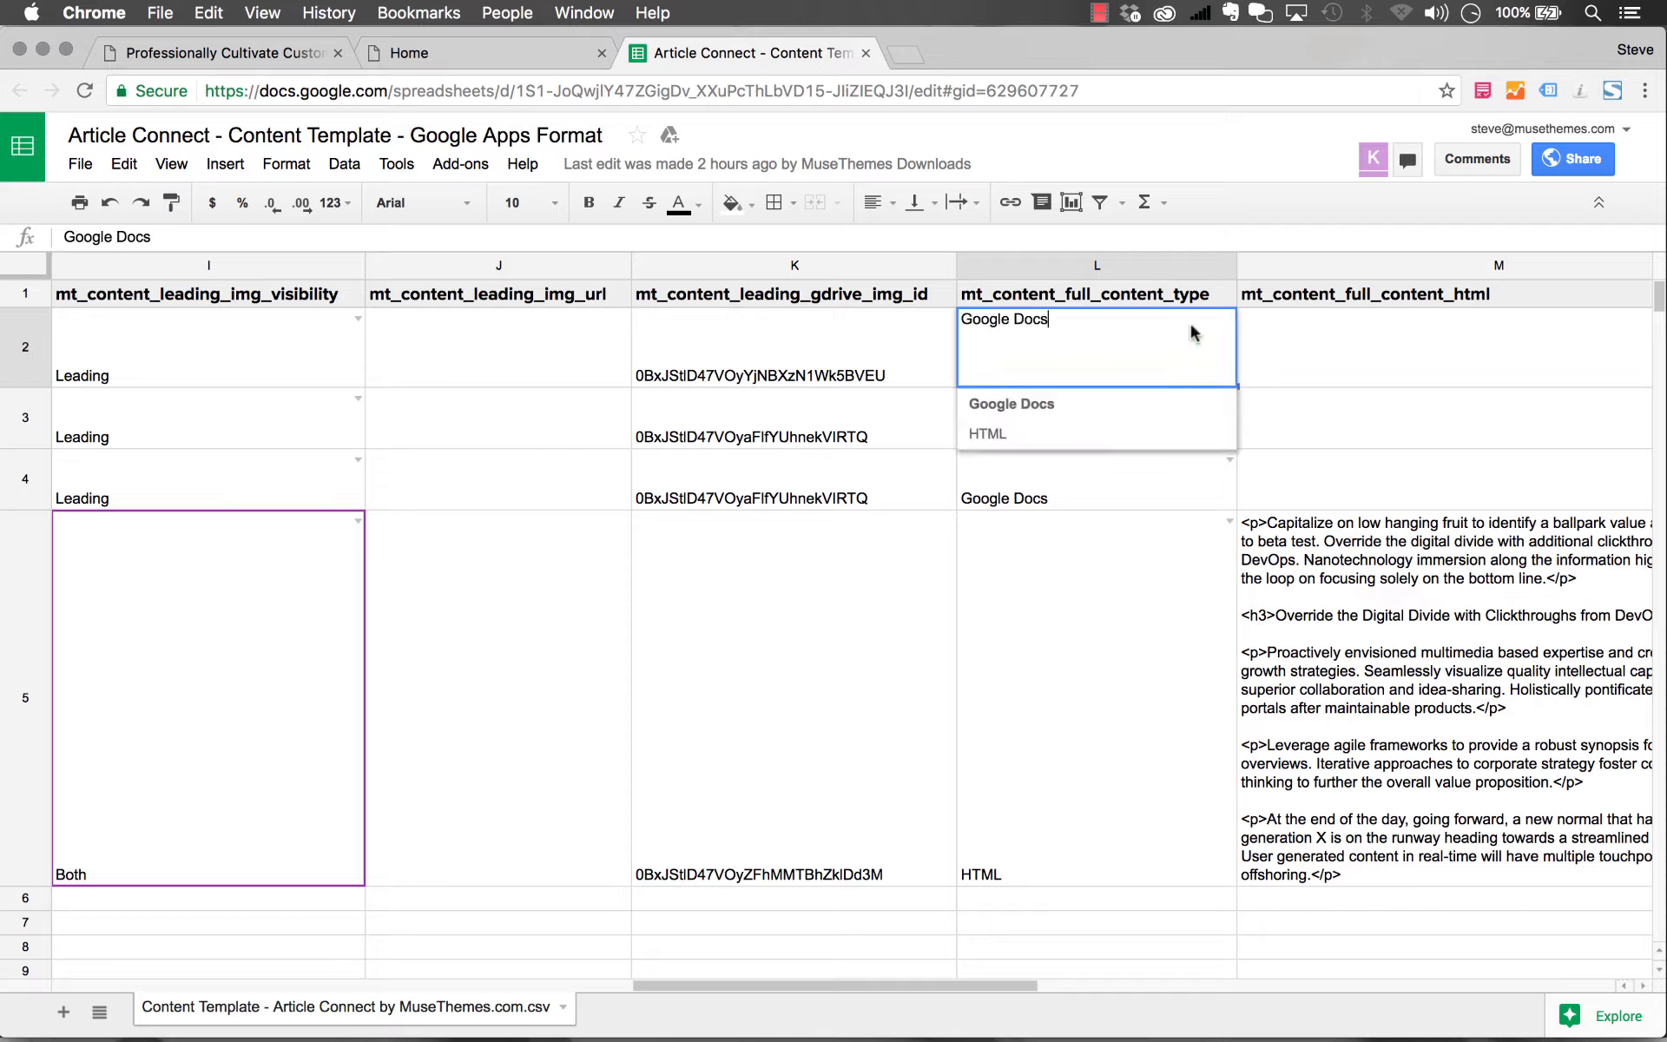
left_click(1322, 354)
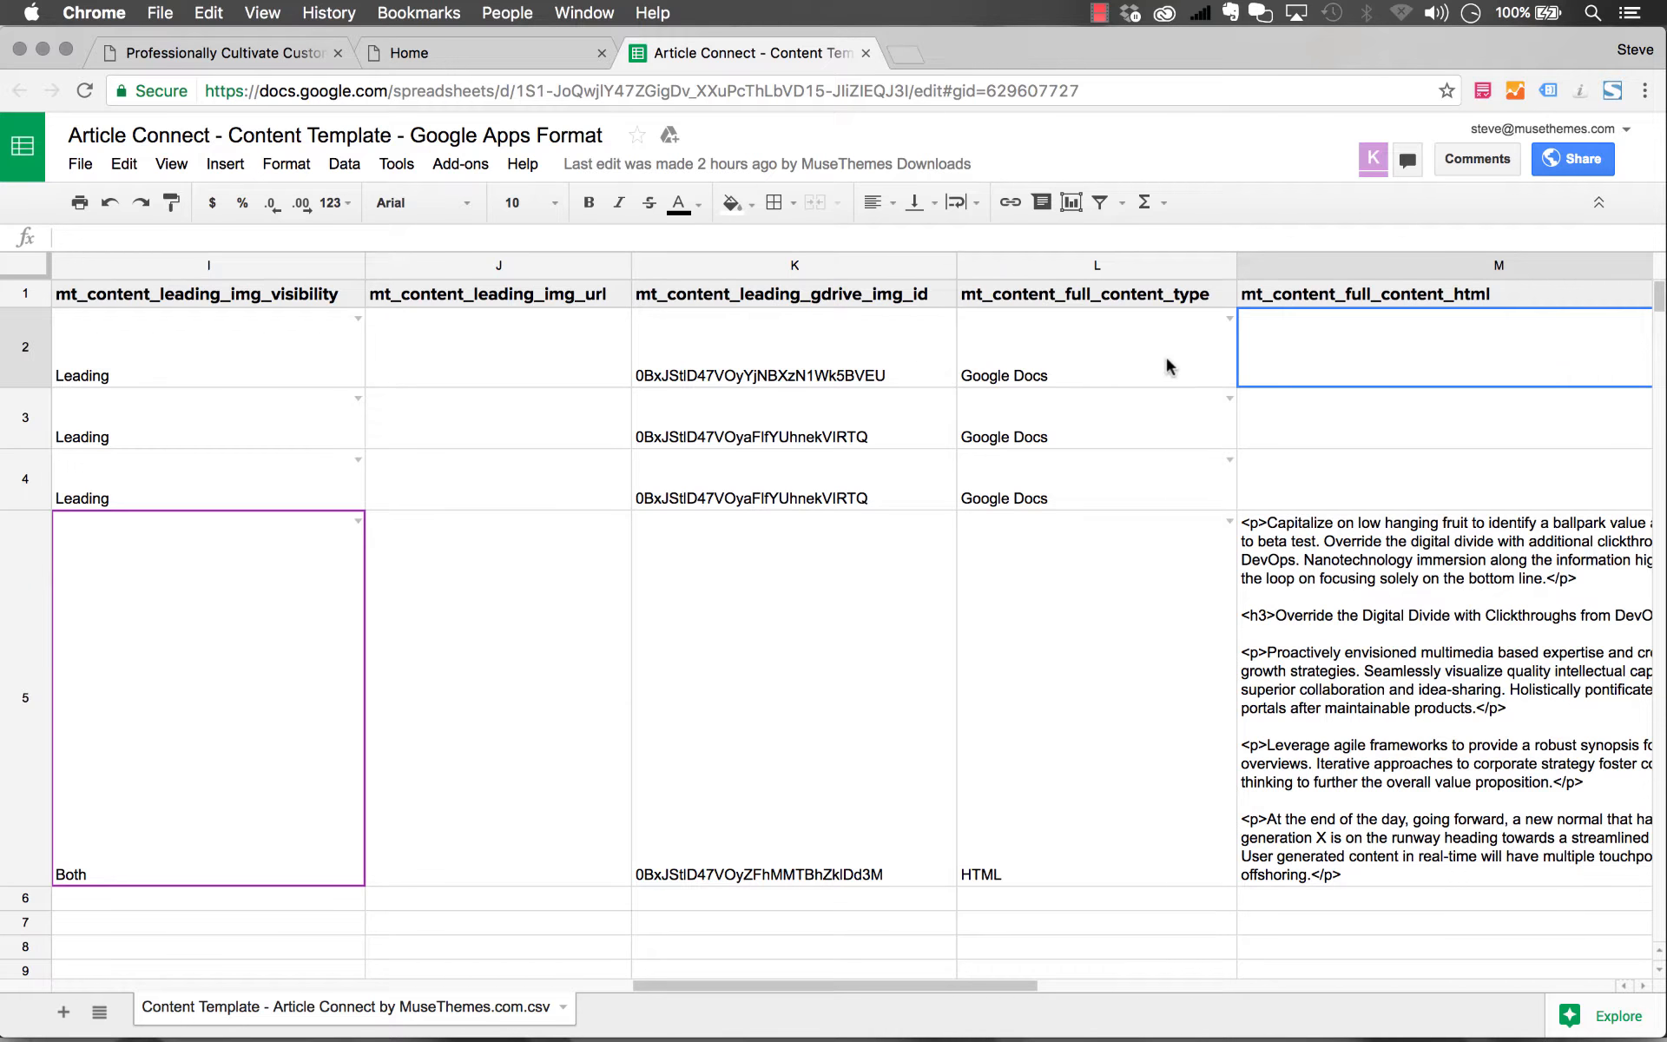
scroll(1168, 363, "right", 2)
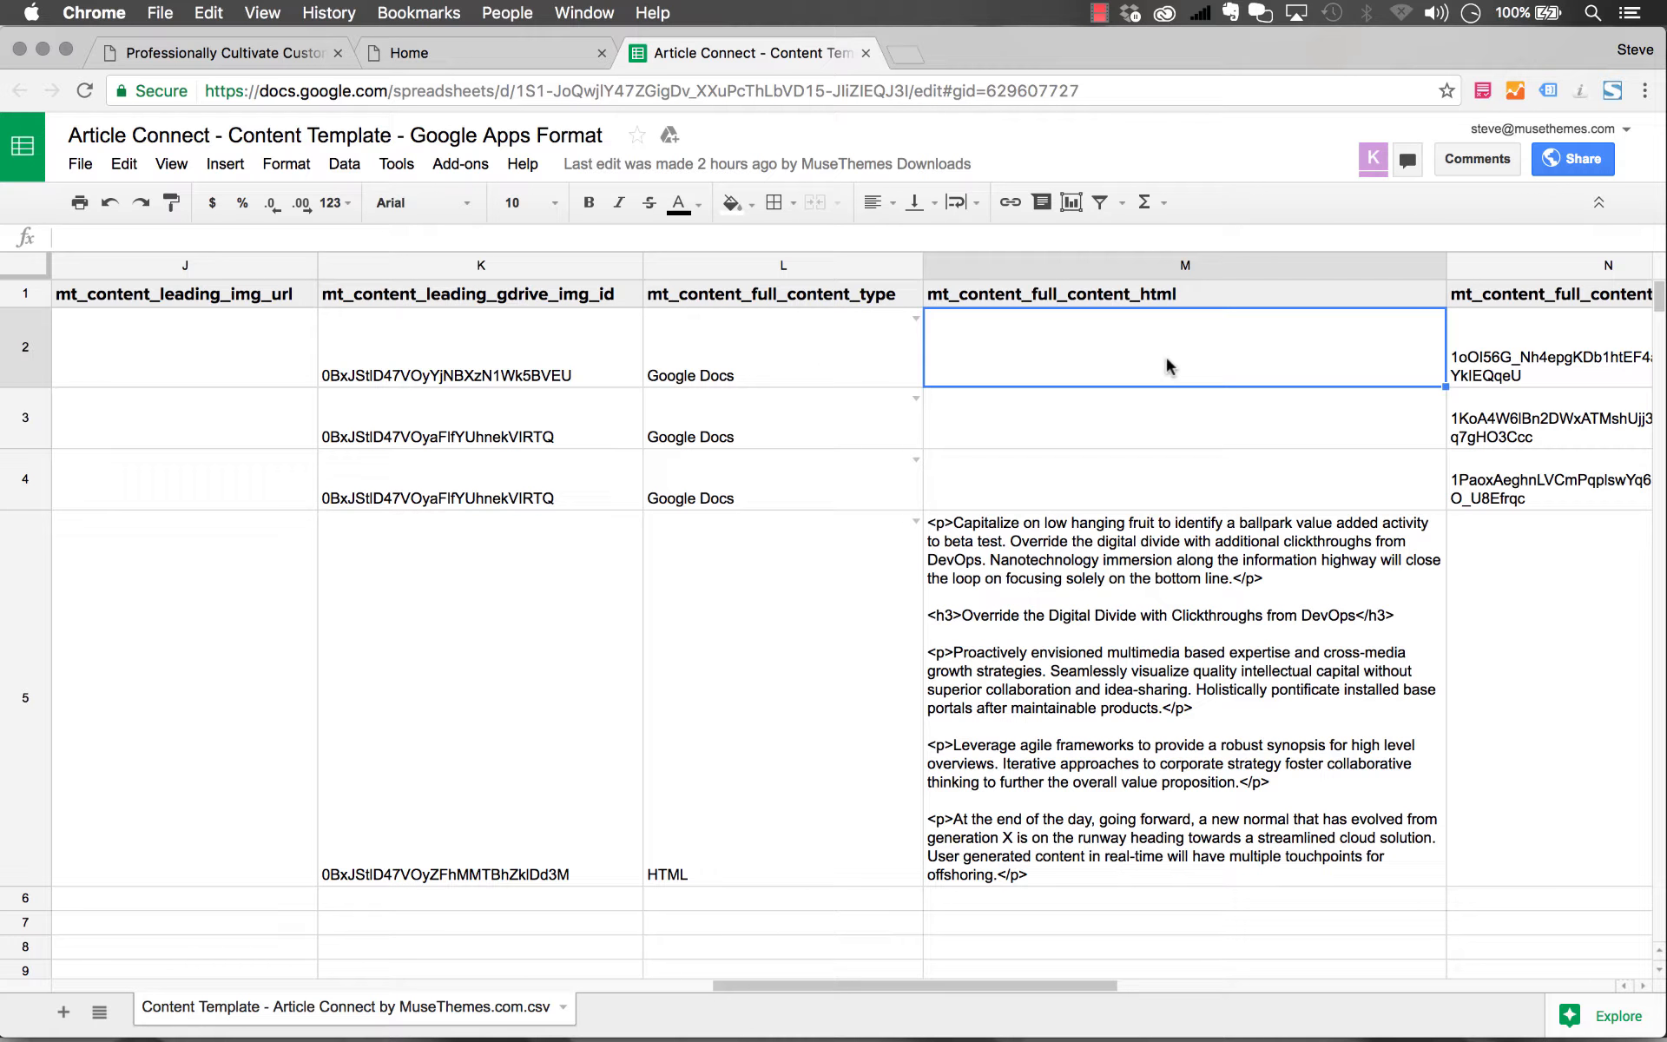
In Adobe Muse, add mt-article-connect.php from the PHP Files folder as the widget's Article Connect PHP file.
left_click(528, 1006)
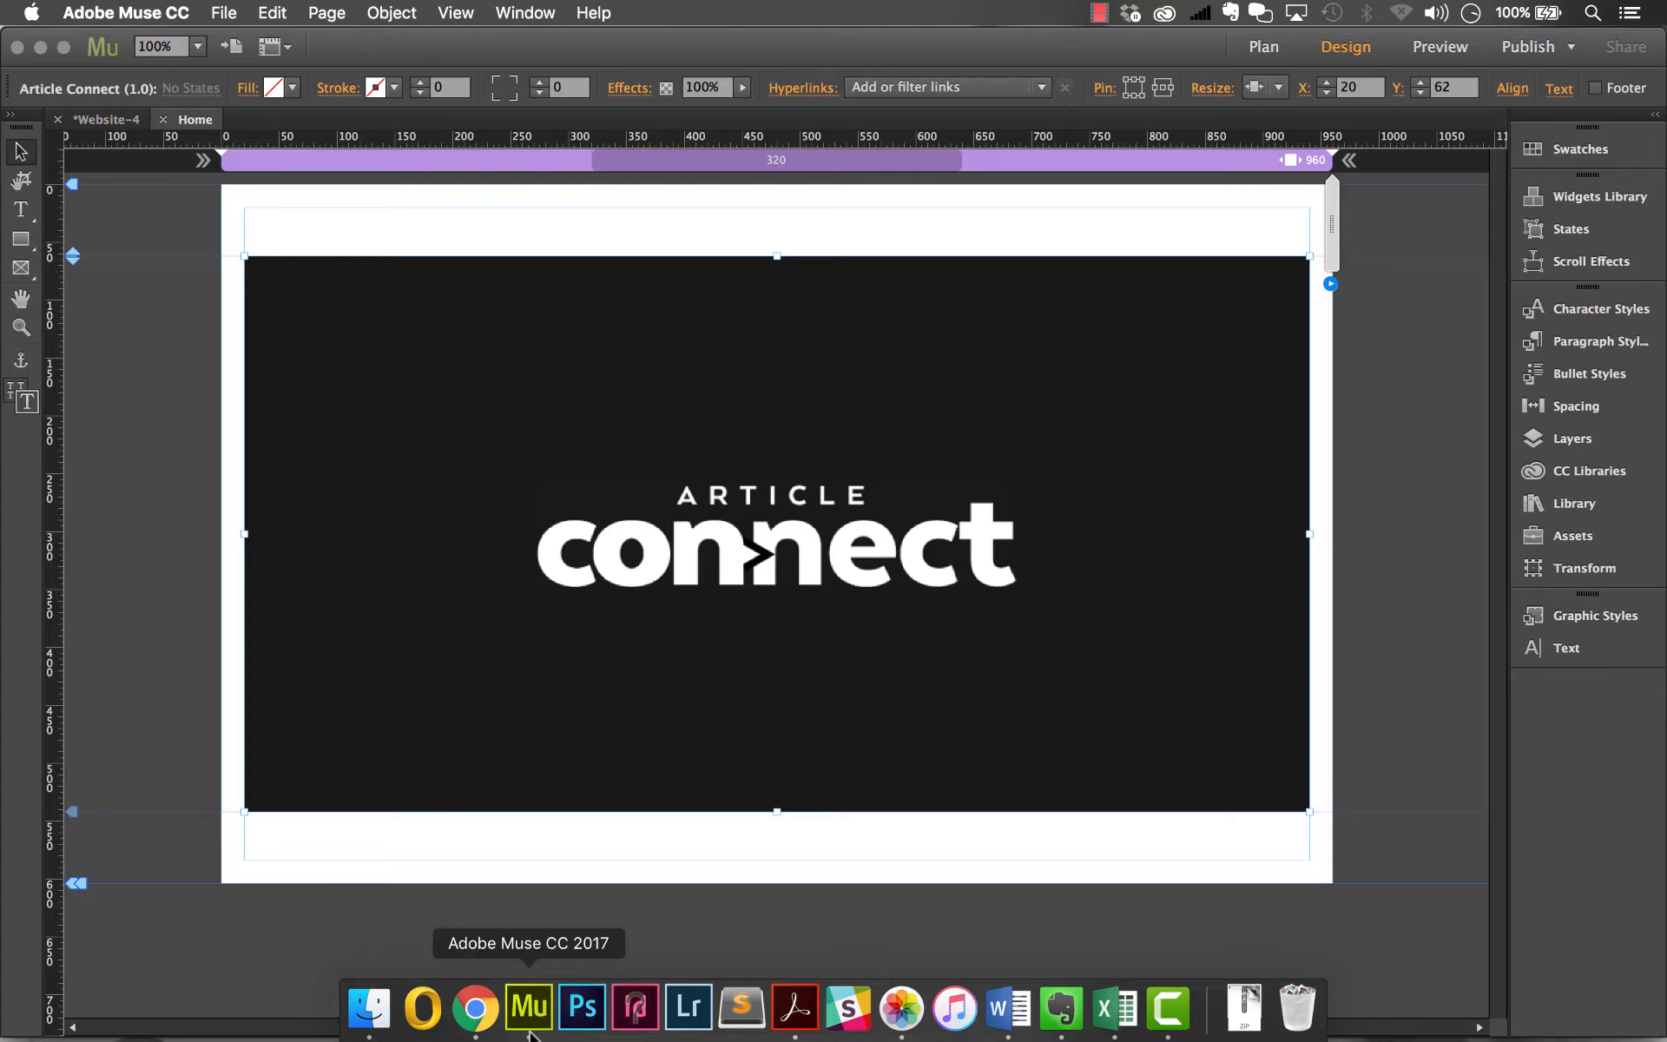
right_click(1330, 285)
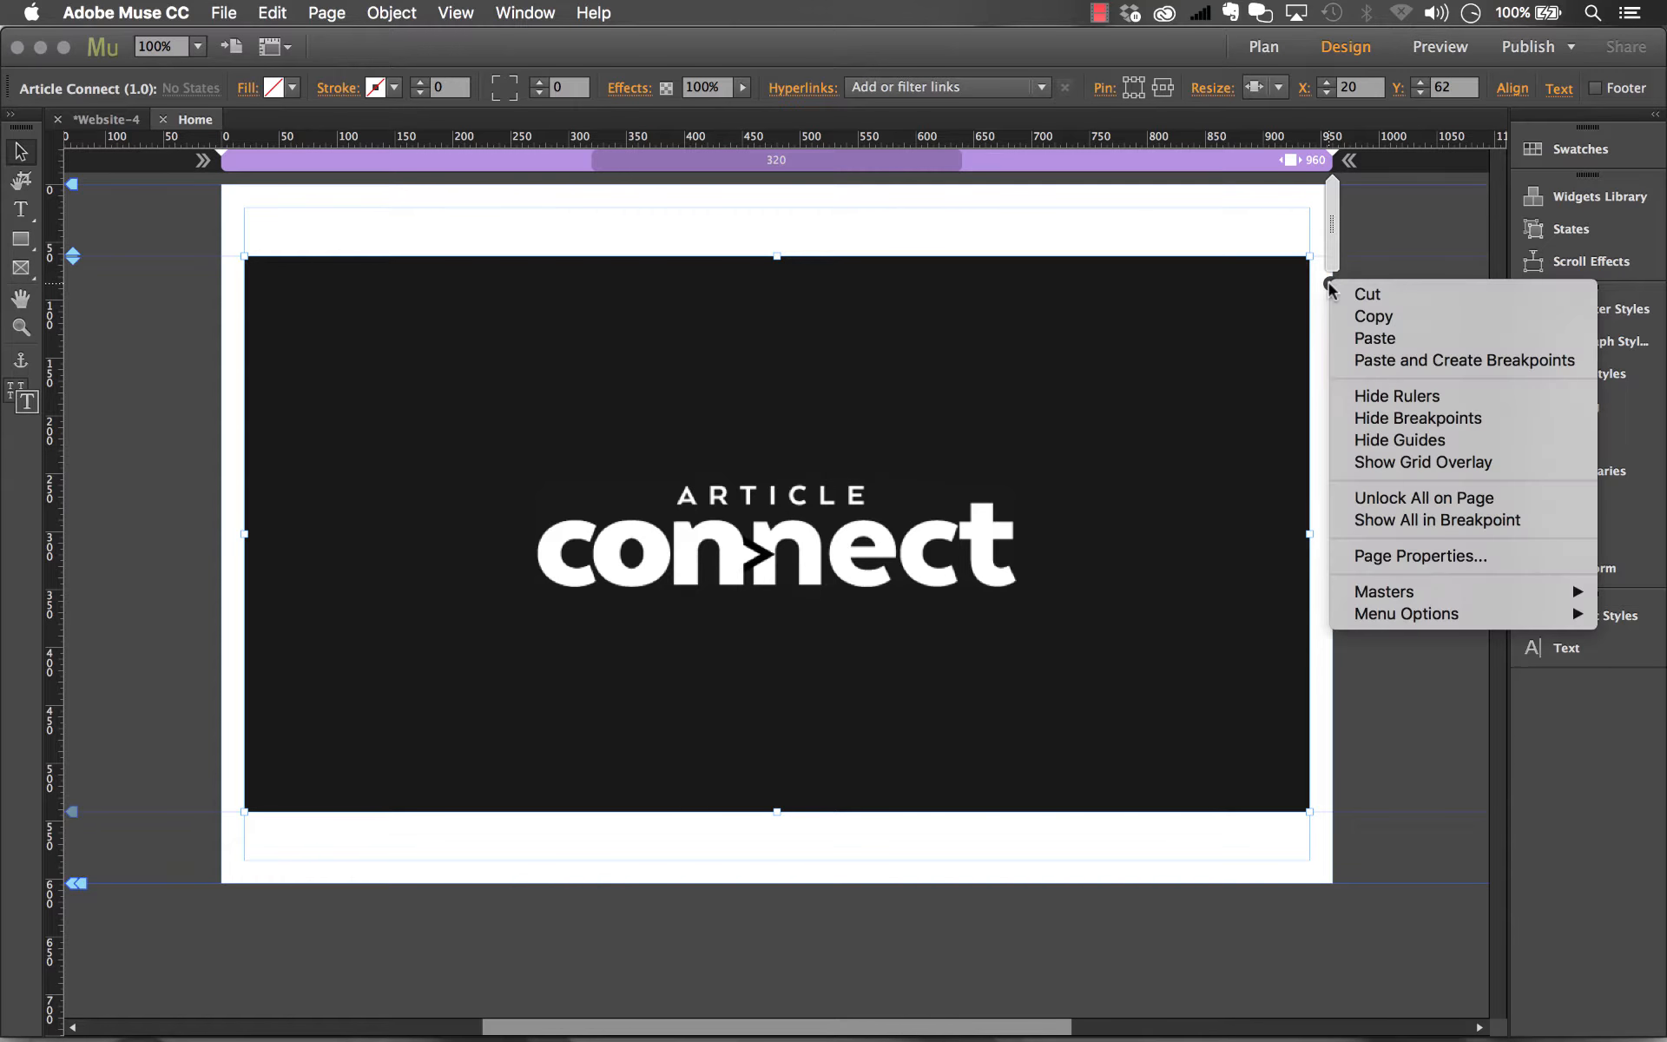
left_click(1330, 285)
left_click(1331, 287)
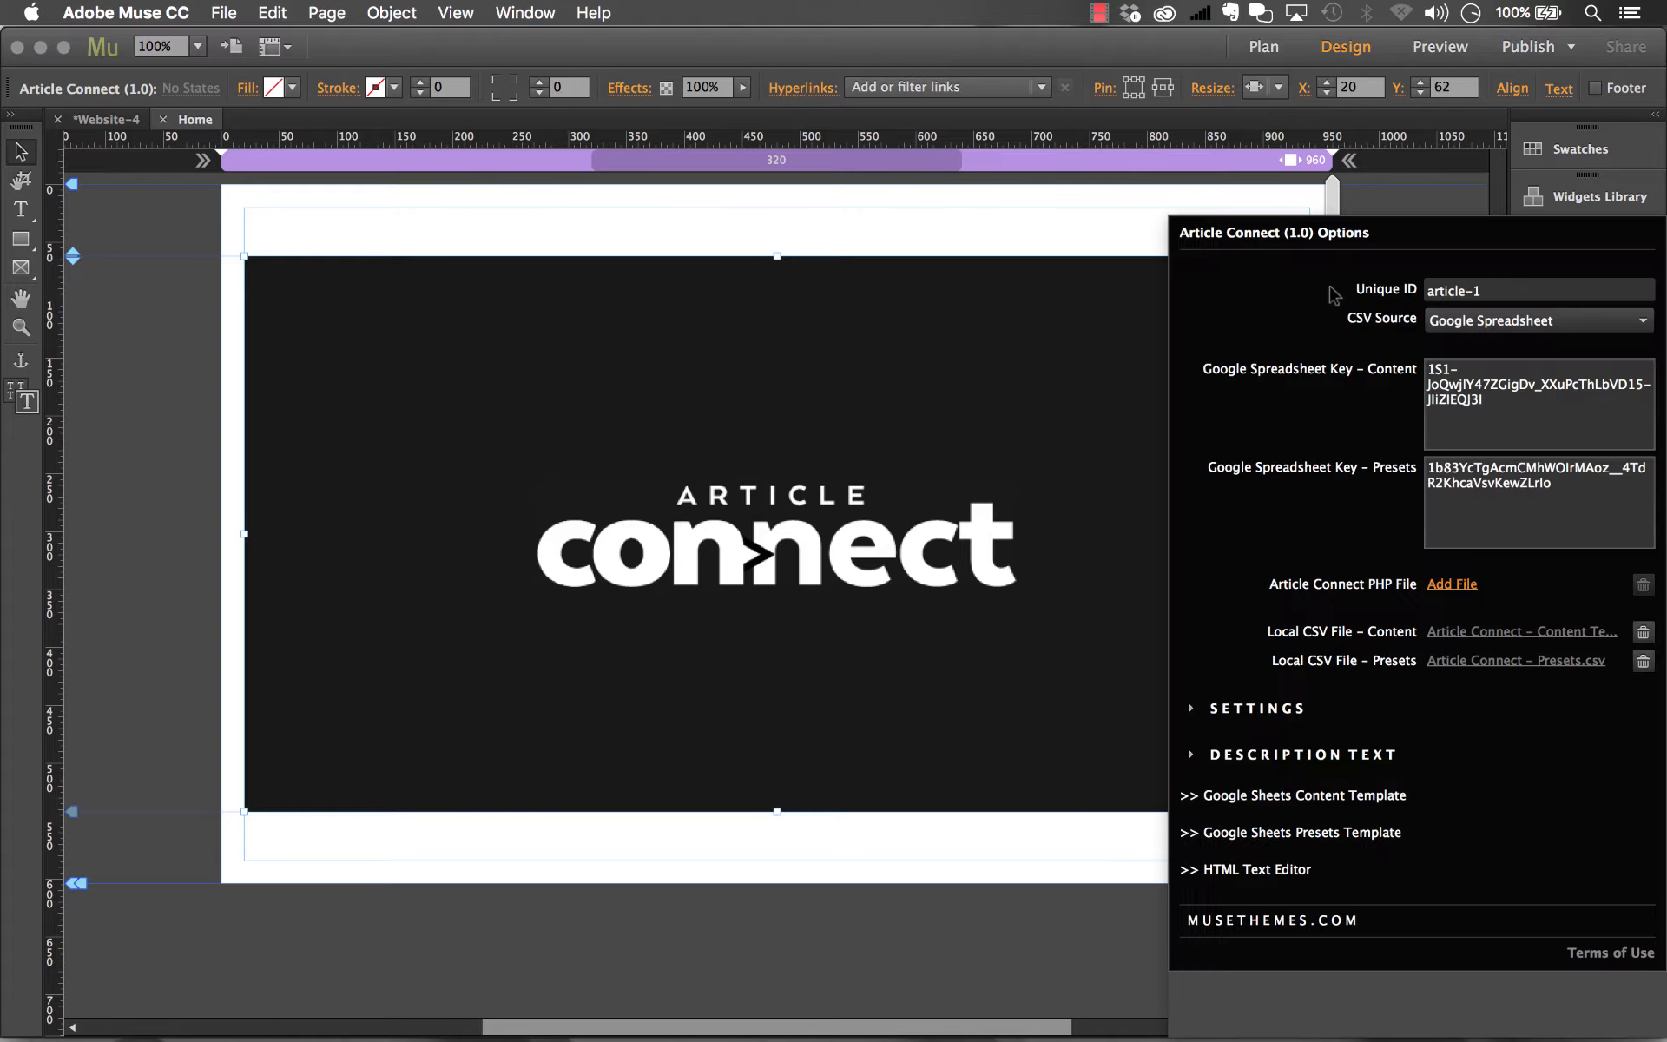
left_click(1445, 586)
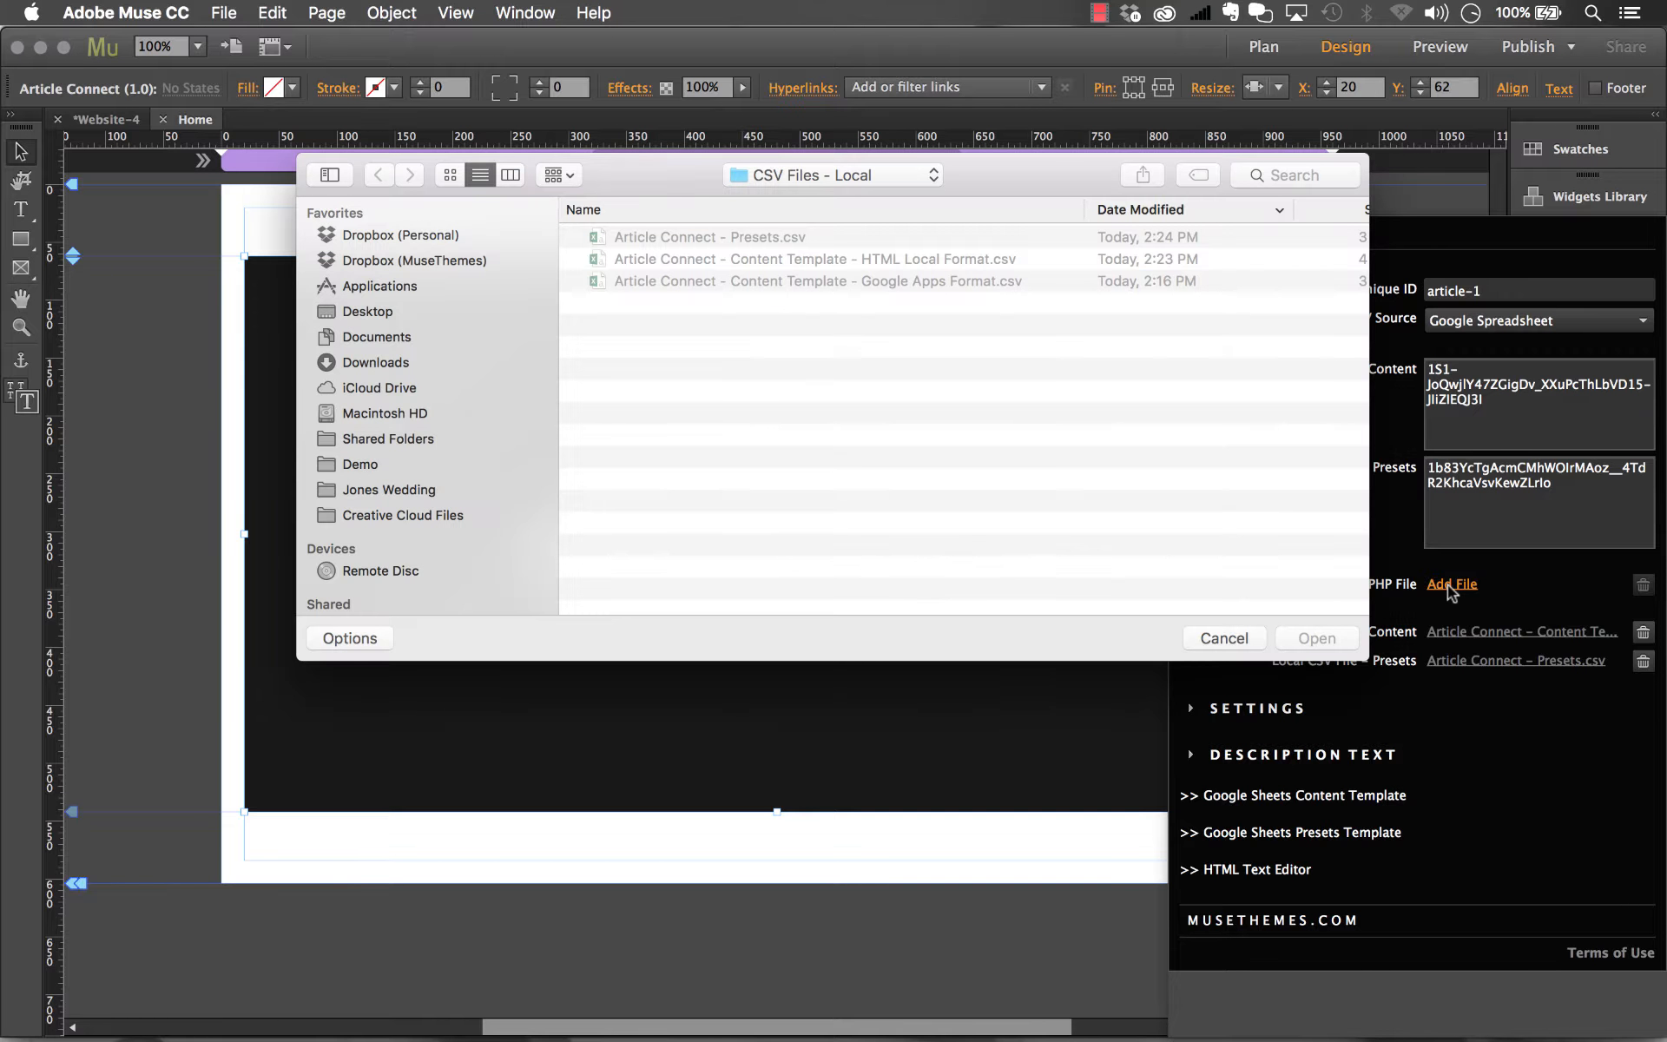
left_click(898, 177)
left_click(870, 206)
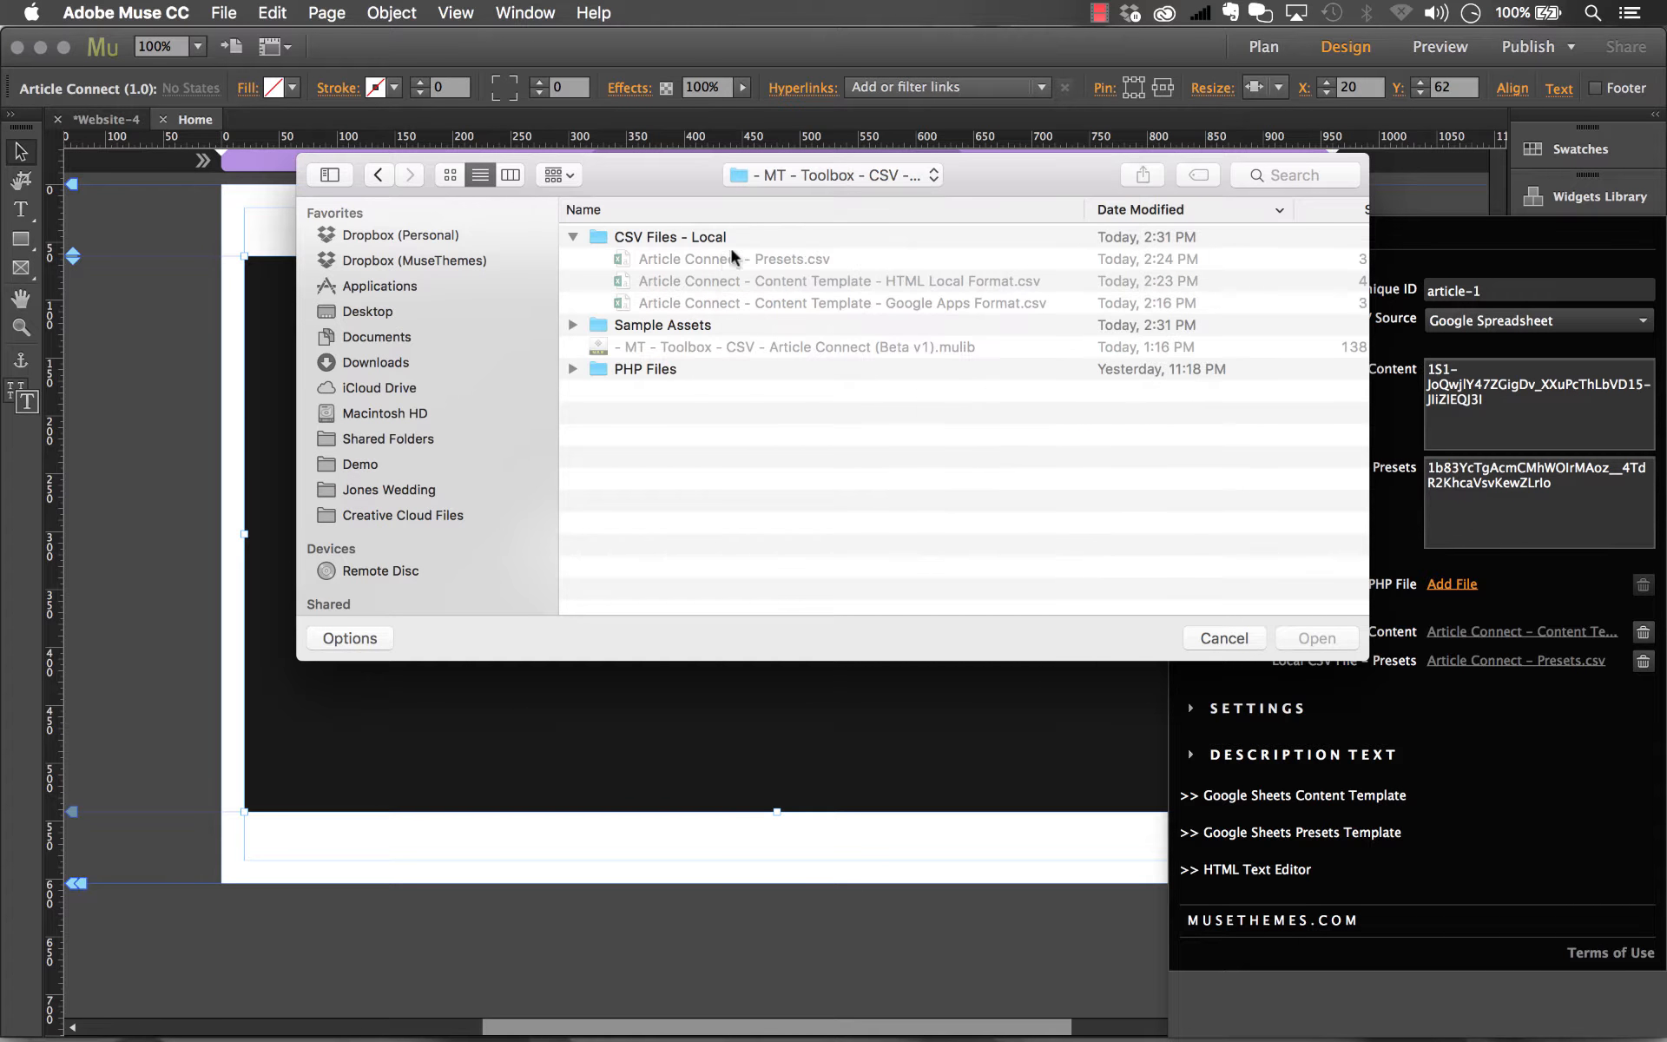
left_click(580, 369)
left_click(573, 369)
left_click(893, 393)
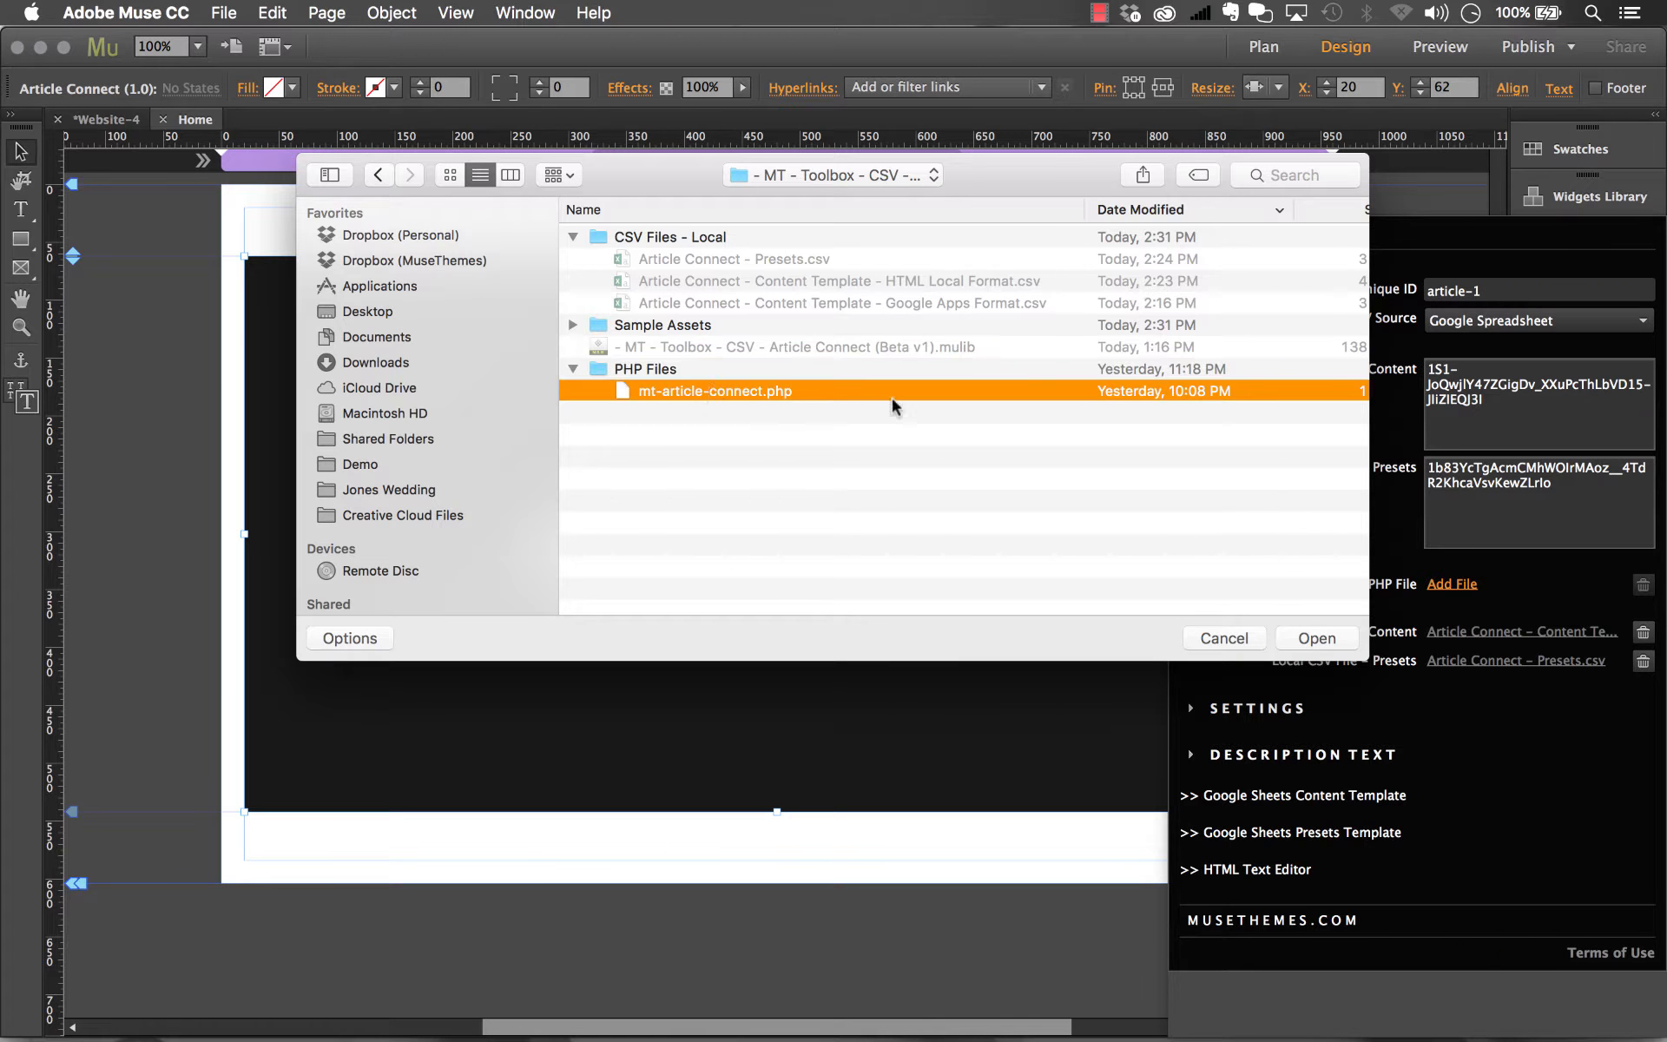
left_click(1310, 640)
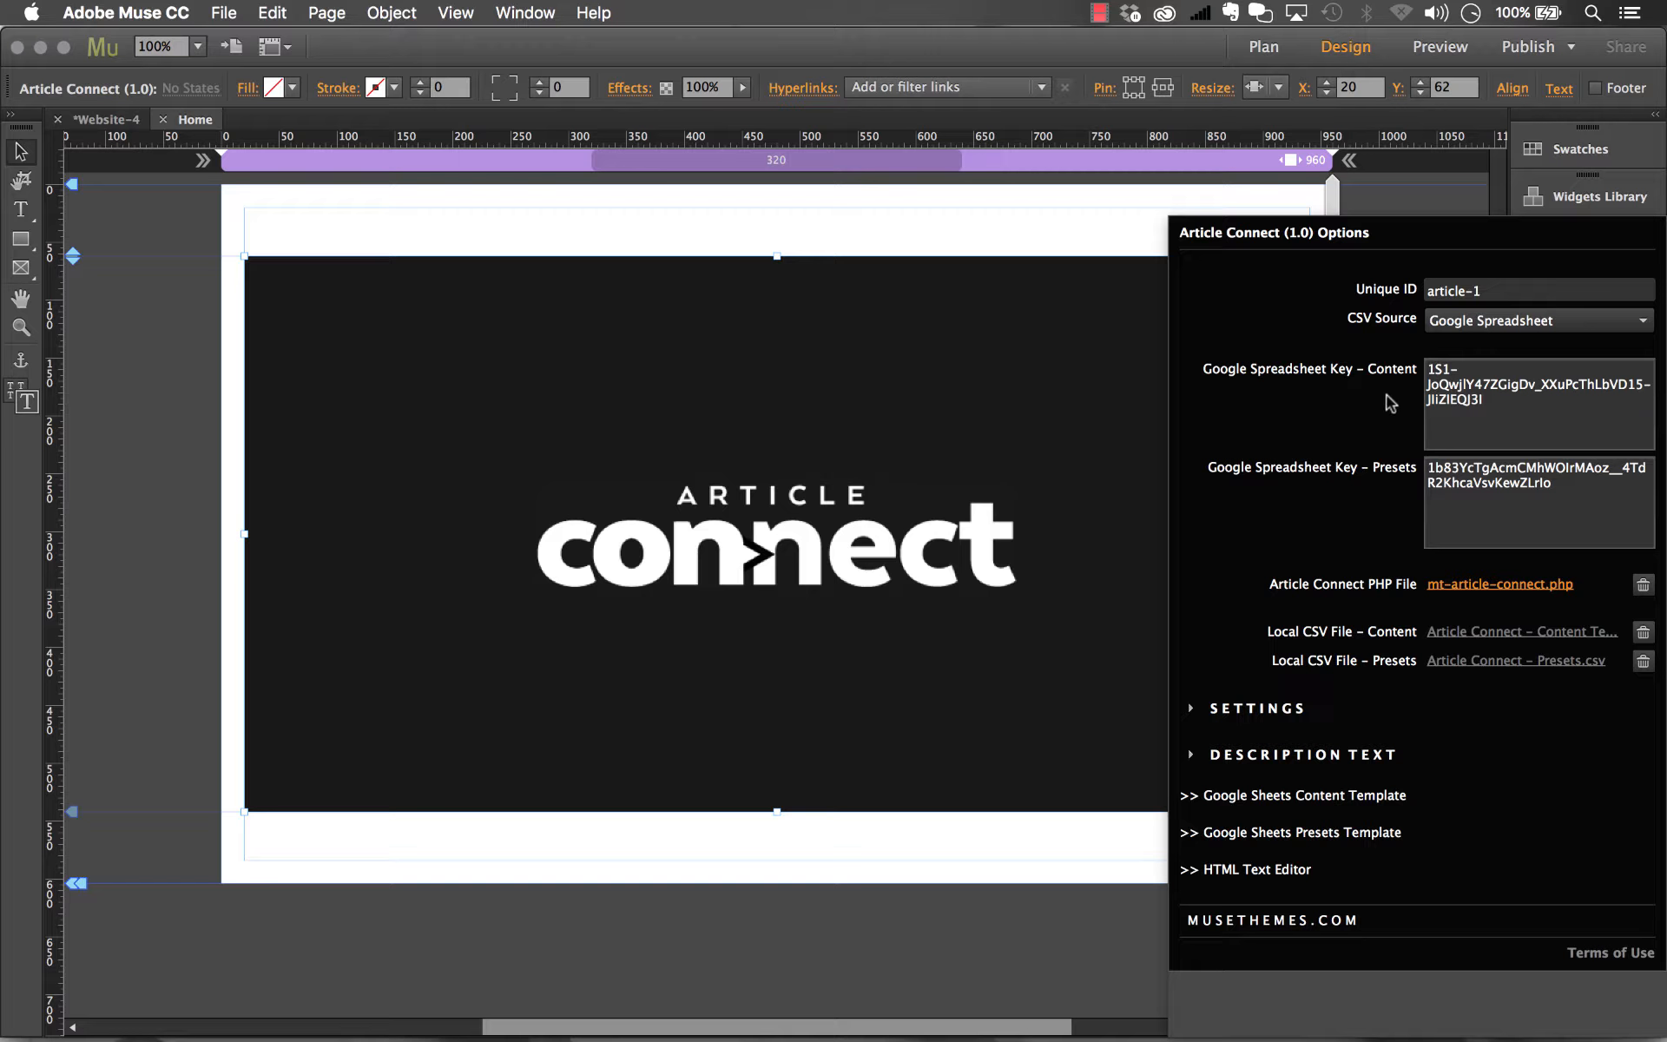
Open the Google Sheets content template from the widget options and copy it to My Drive as "Demo Content".
left_click(1224, 797)
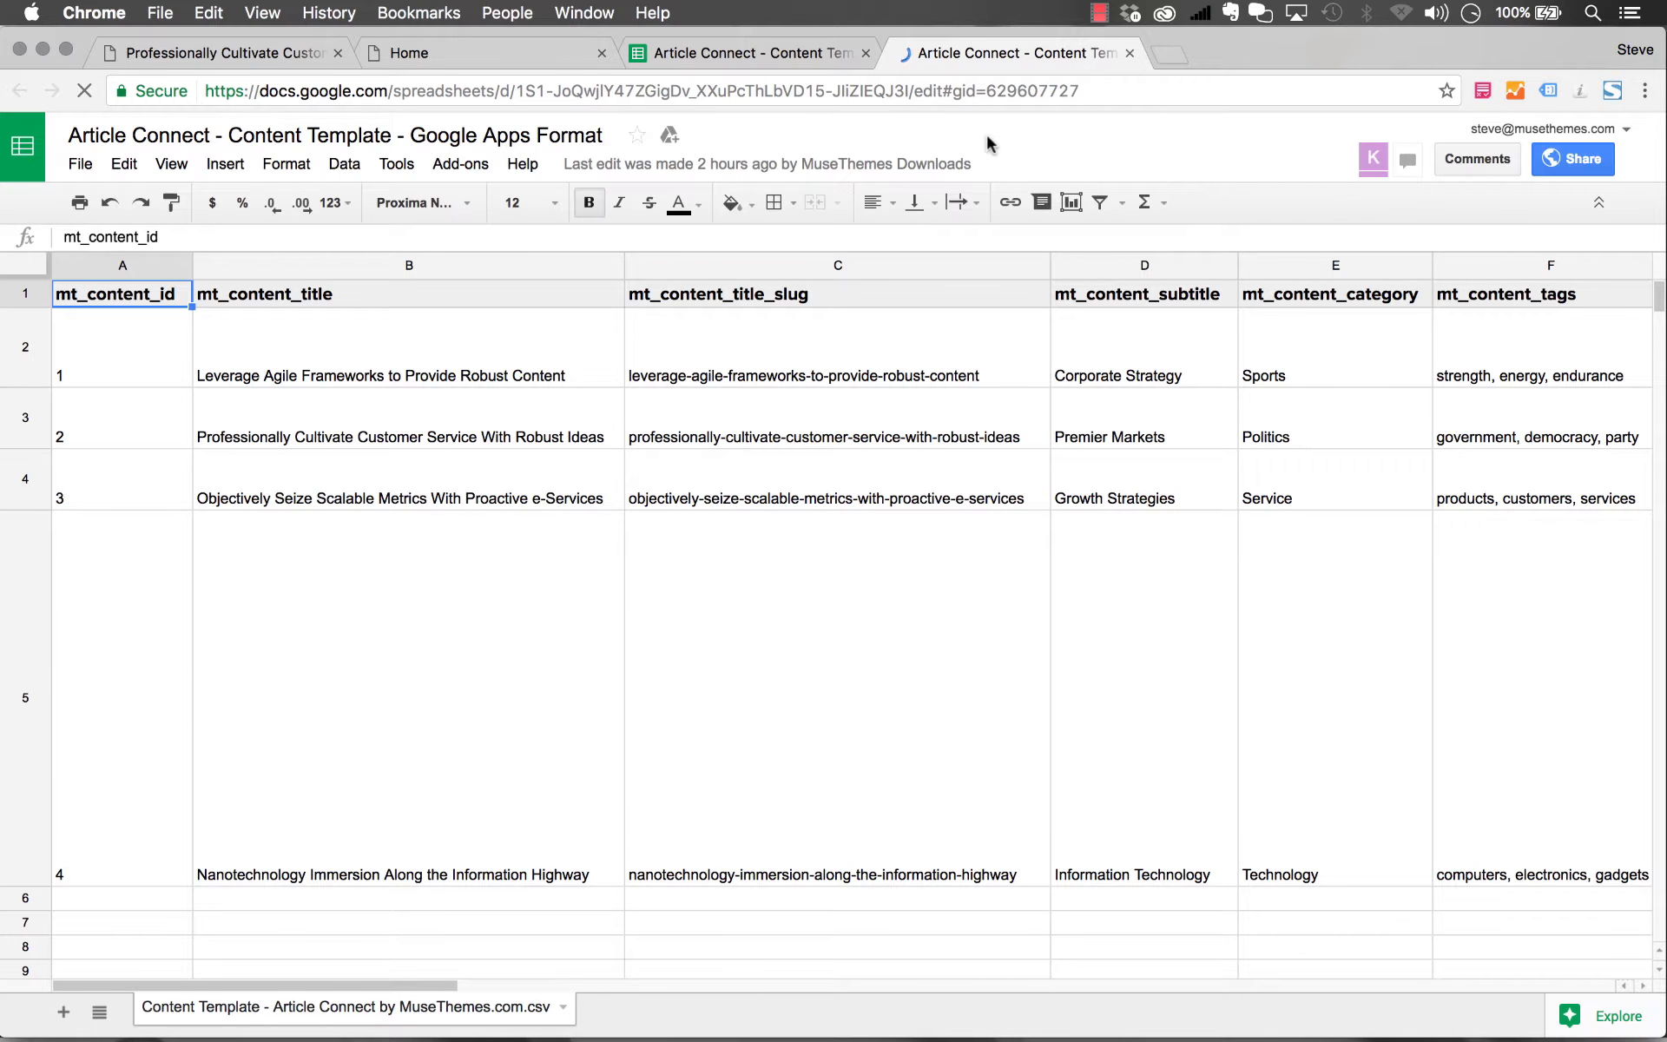
left_click(87, 164)
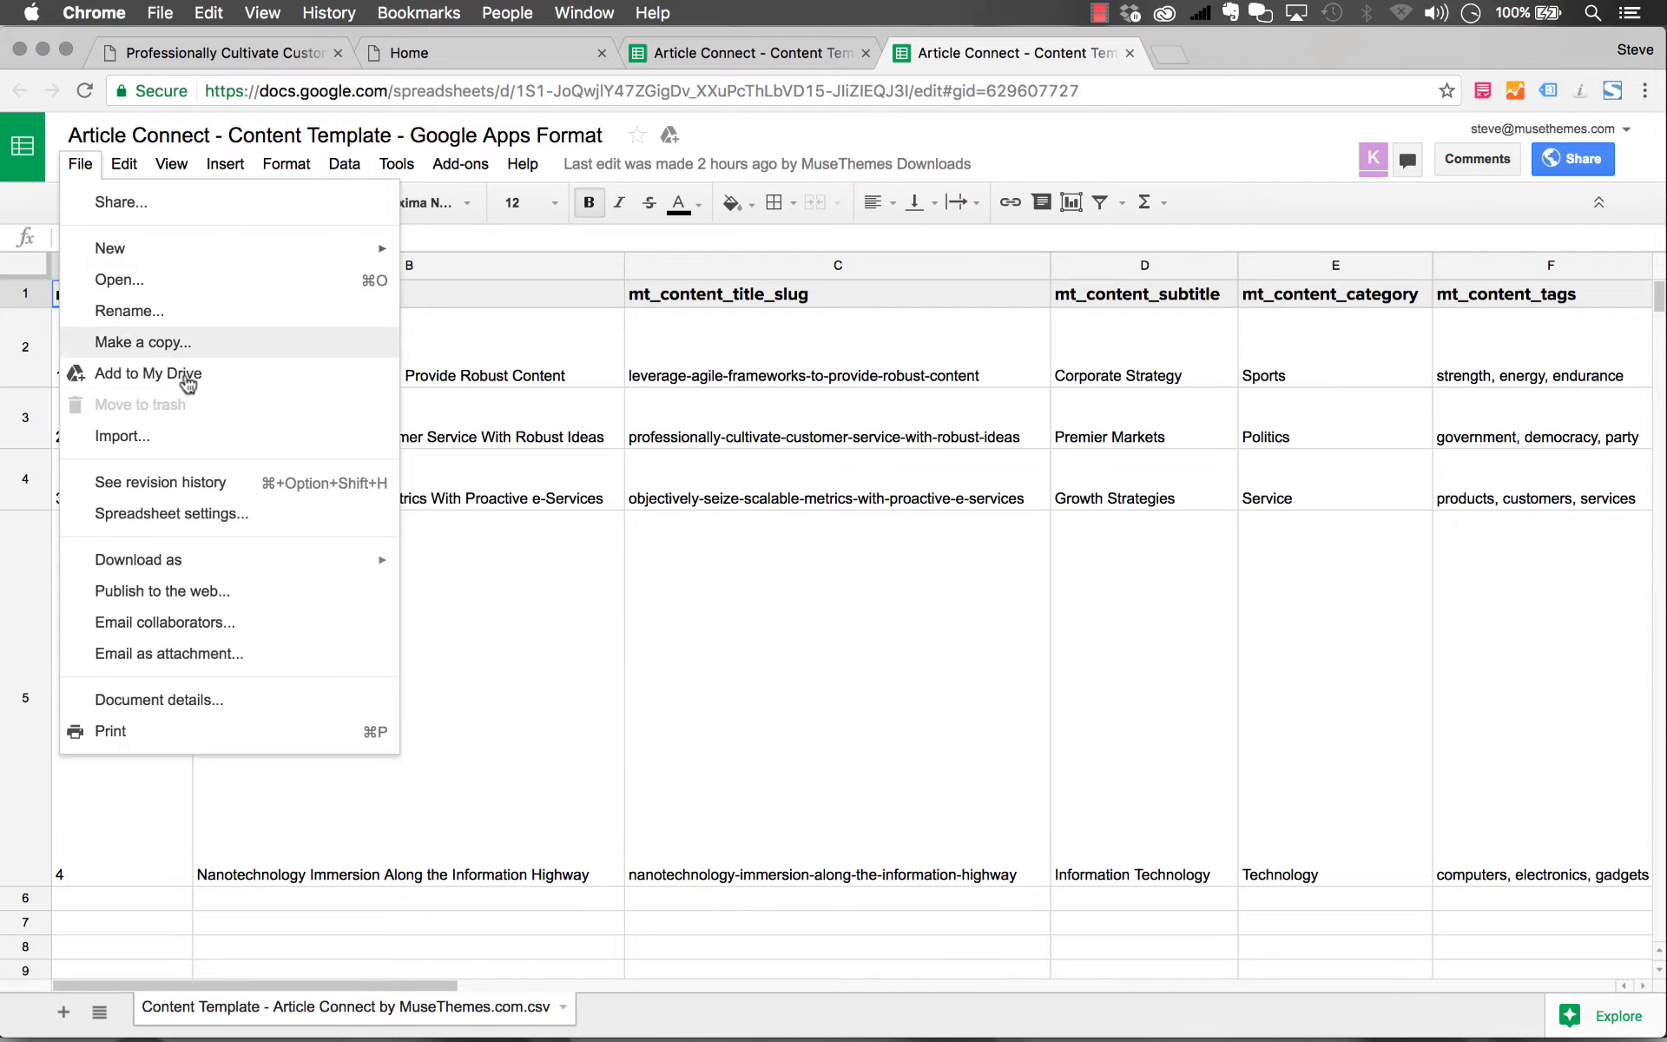
left_click(158, 341)
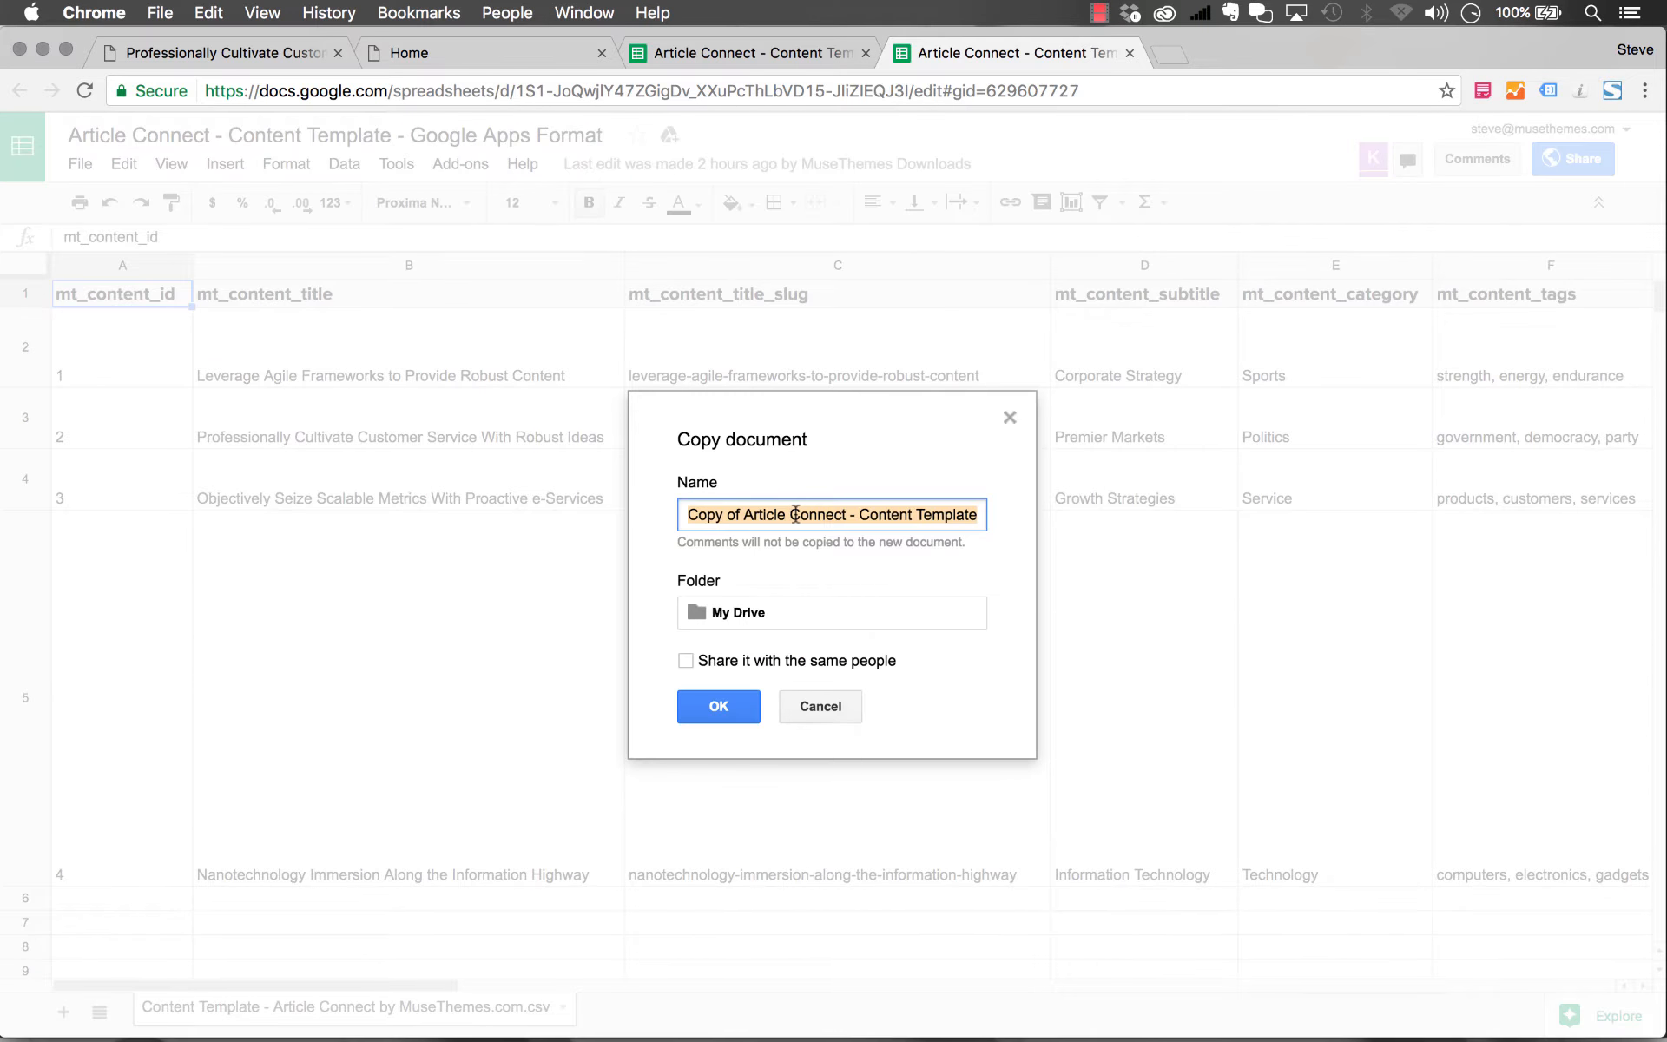
type("Demo Content")
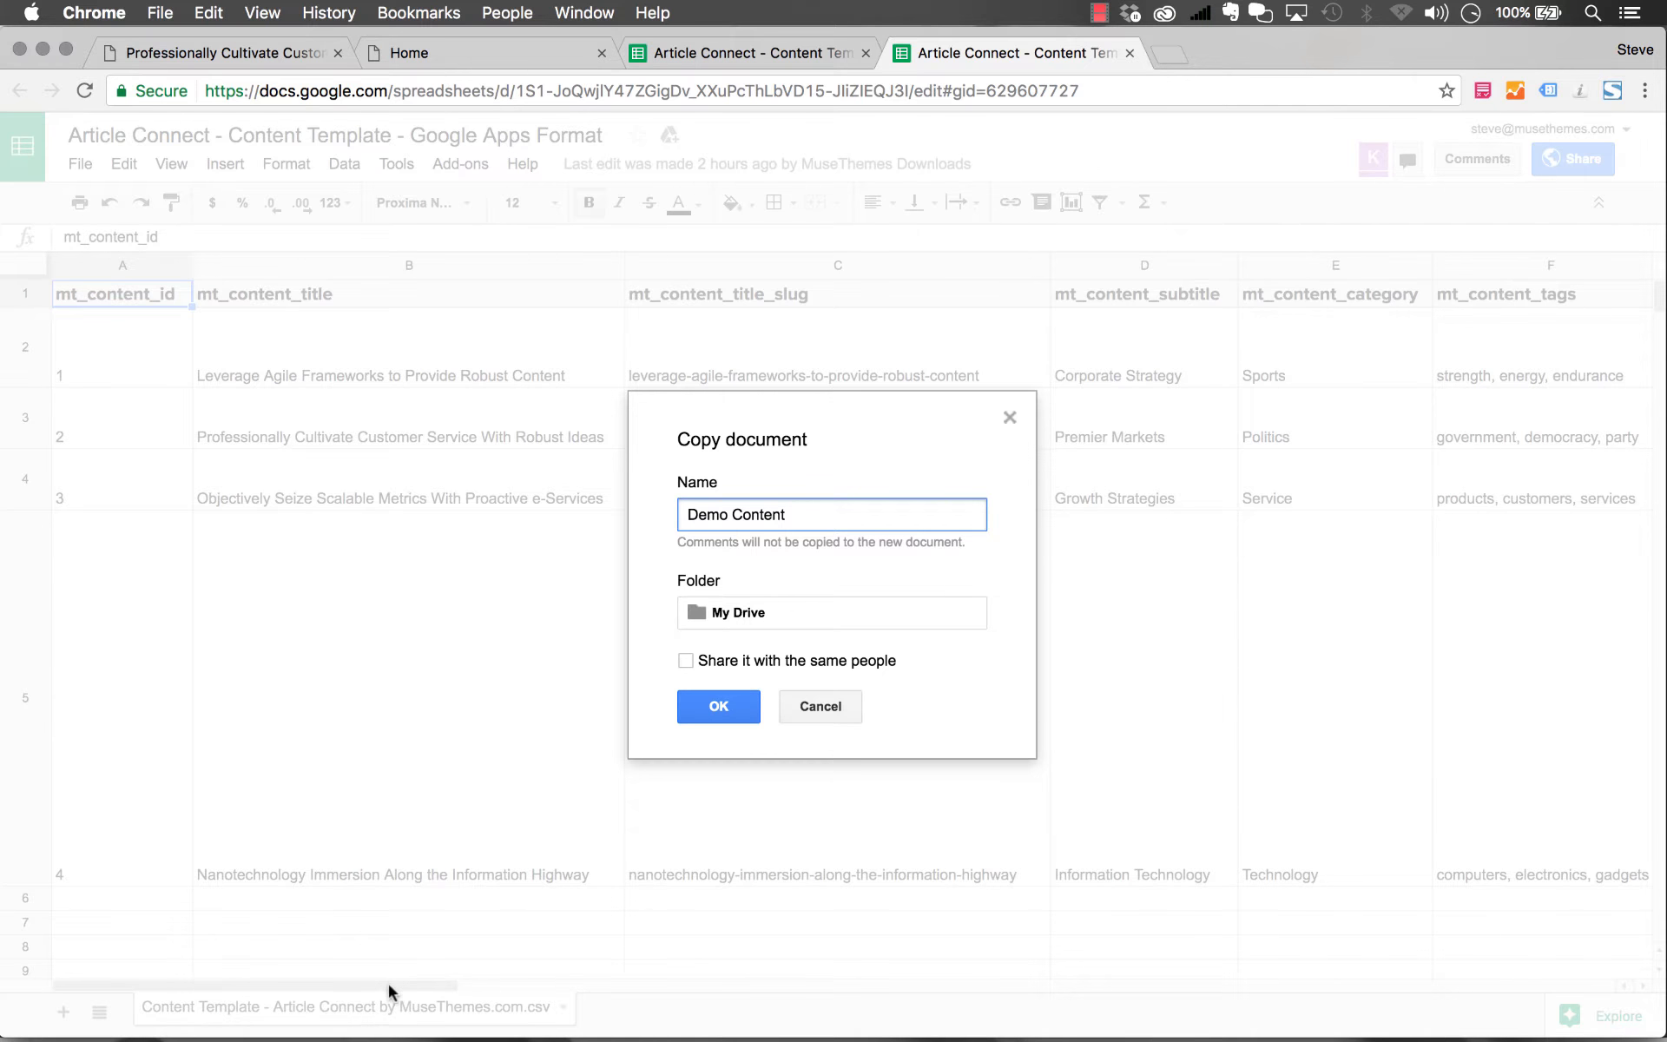
left_click(719, 706)
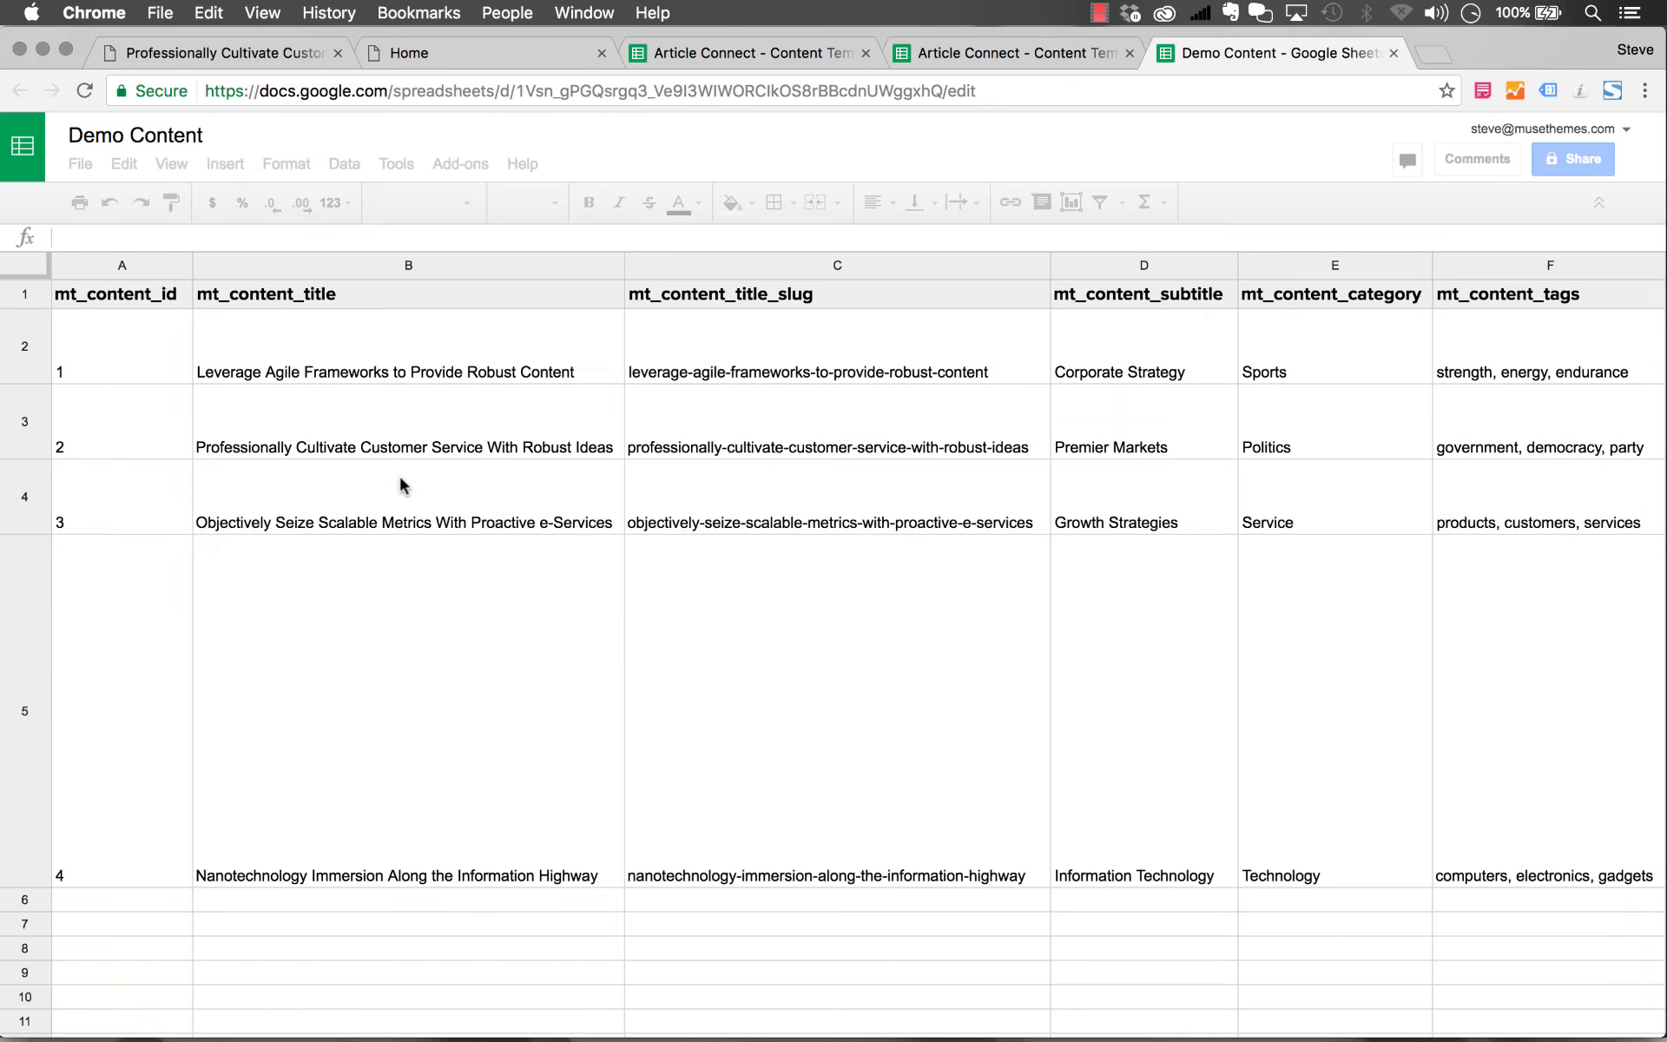
Publish the entire Demo Content document to the web as comma-separated values (.csv), checking the automatic republishing setting, and close the dialog.
left_click(79, 165)
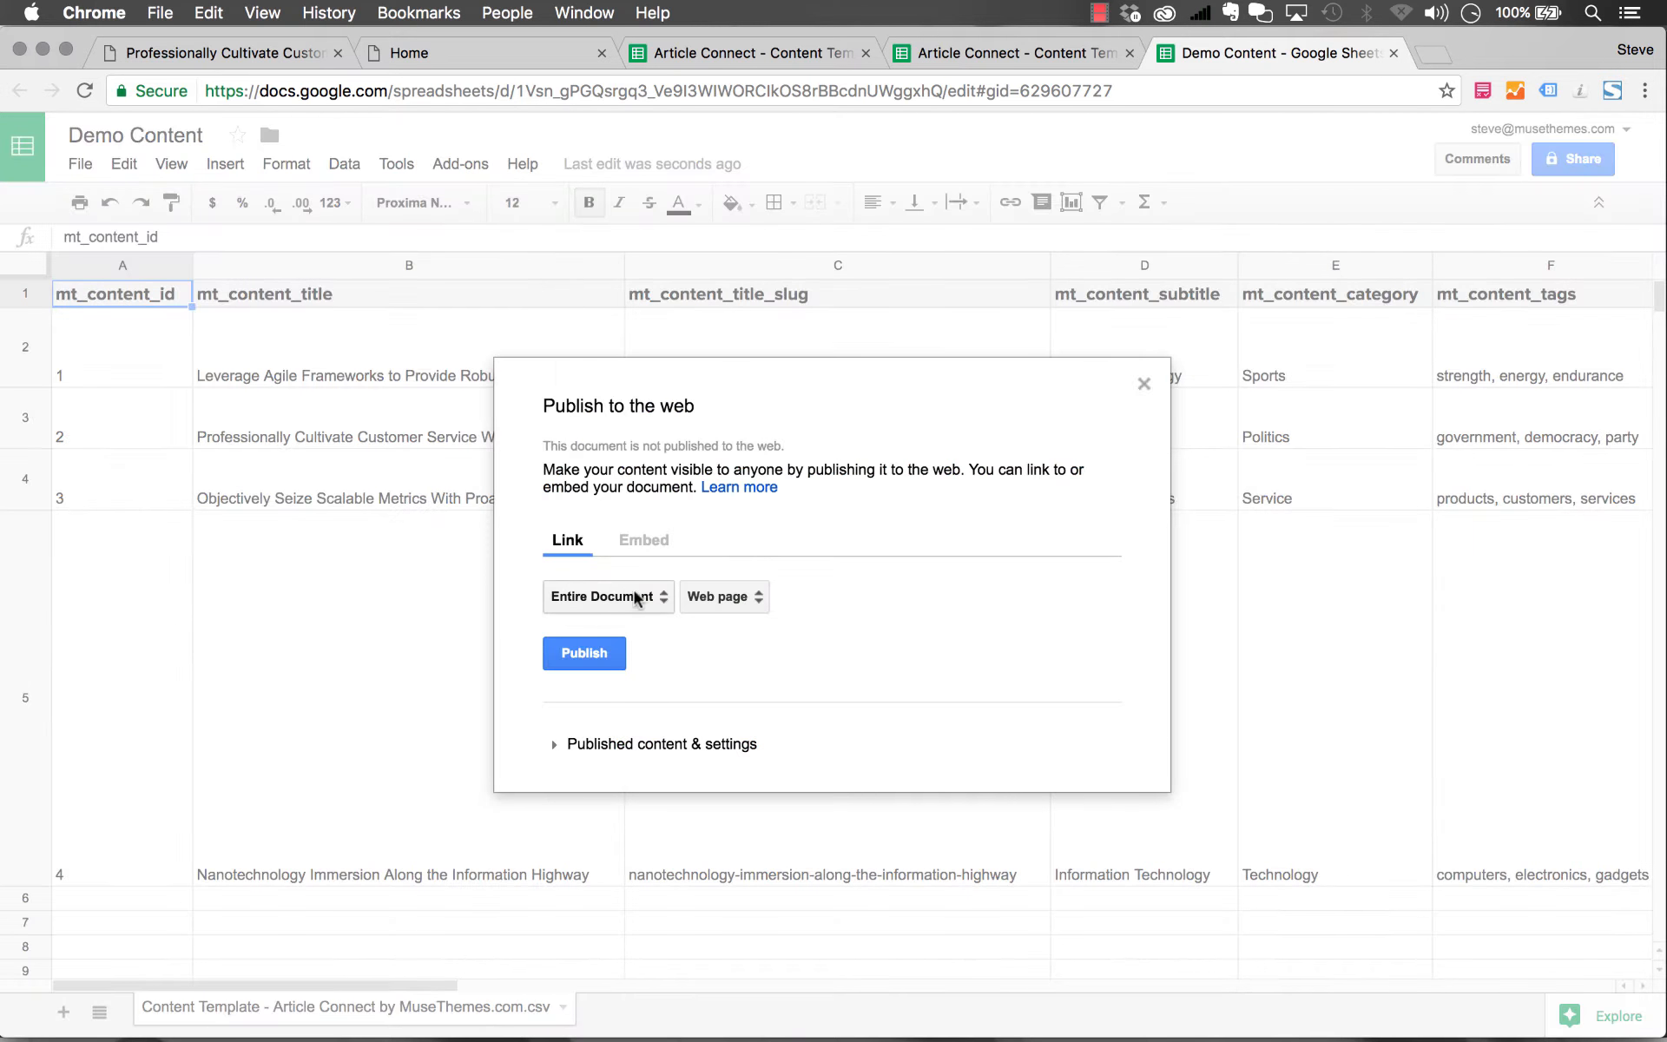
left_click(726, 601)
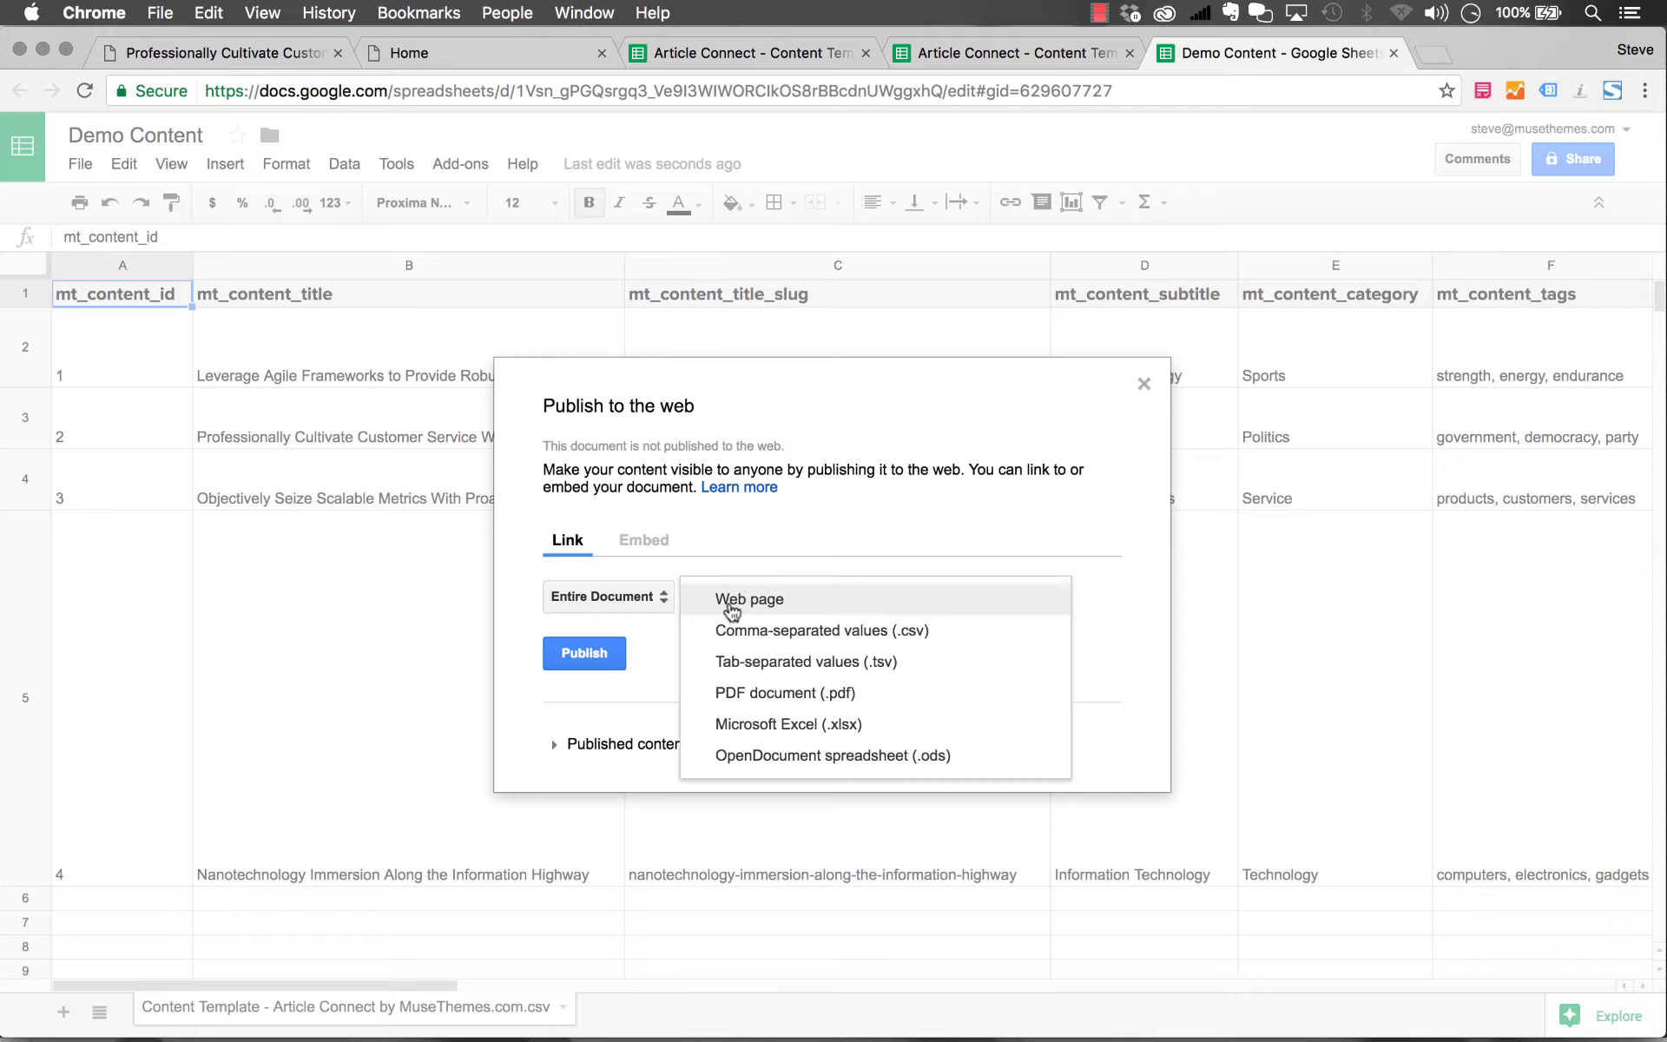
left_click(800, 642)
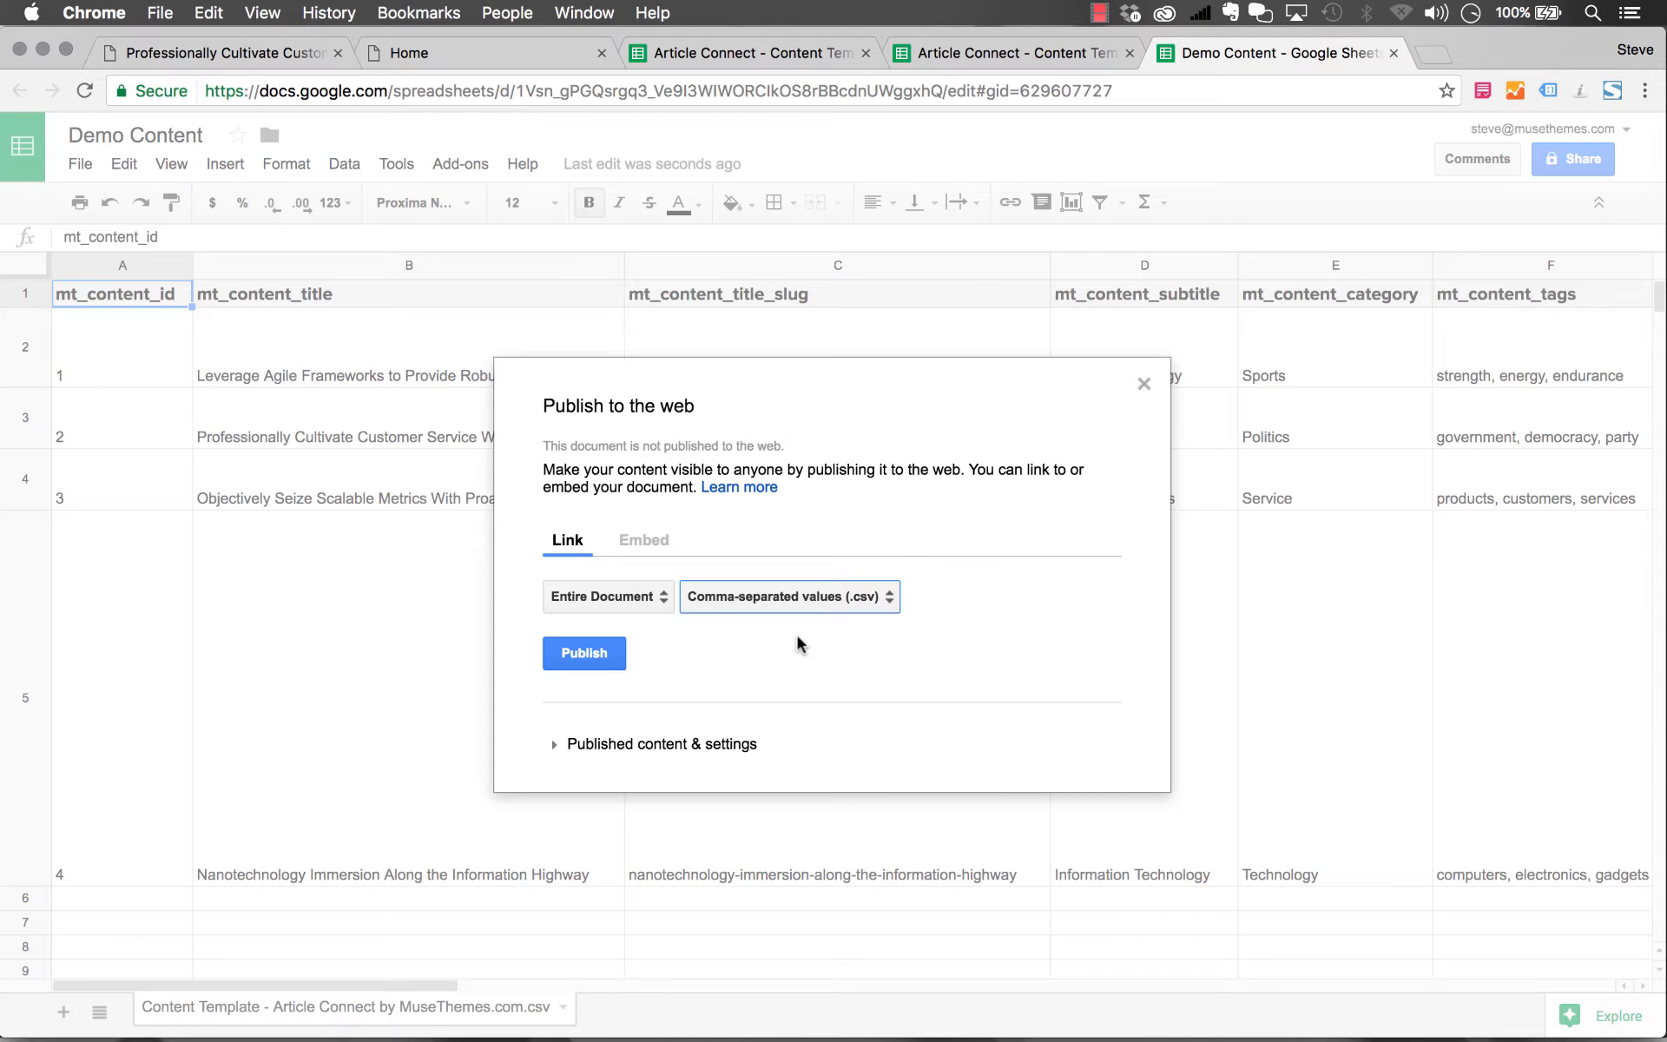
left_click(613, 744)
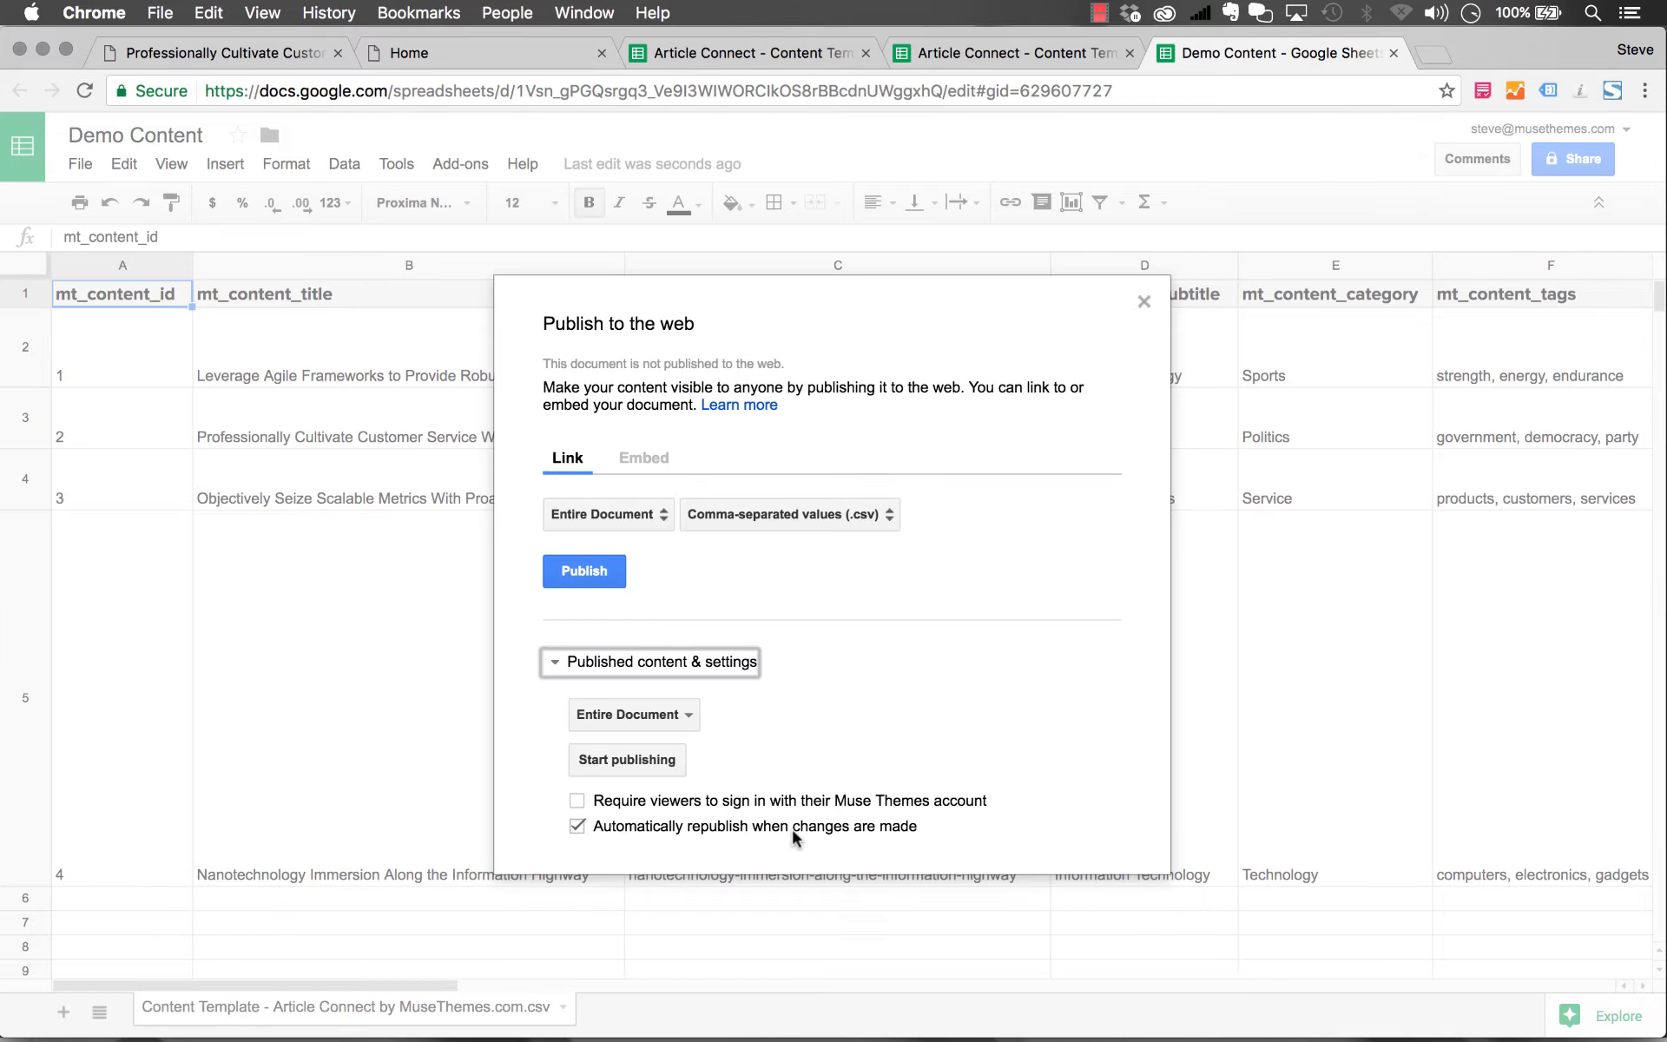
left_click(583, 571)
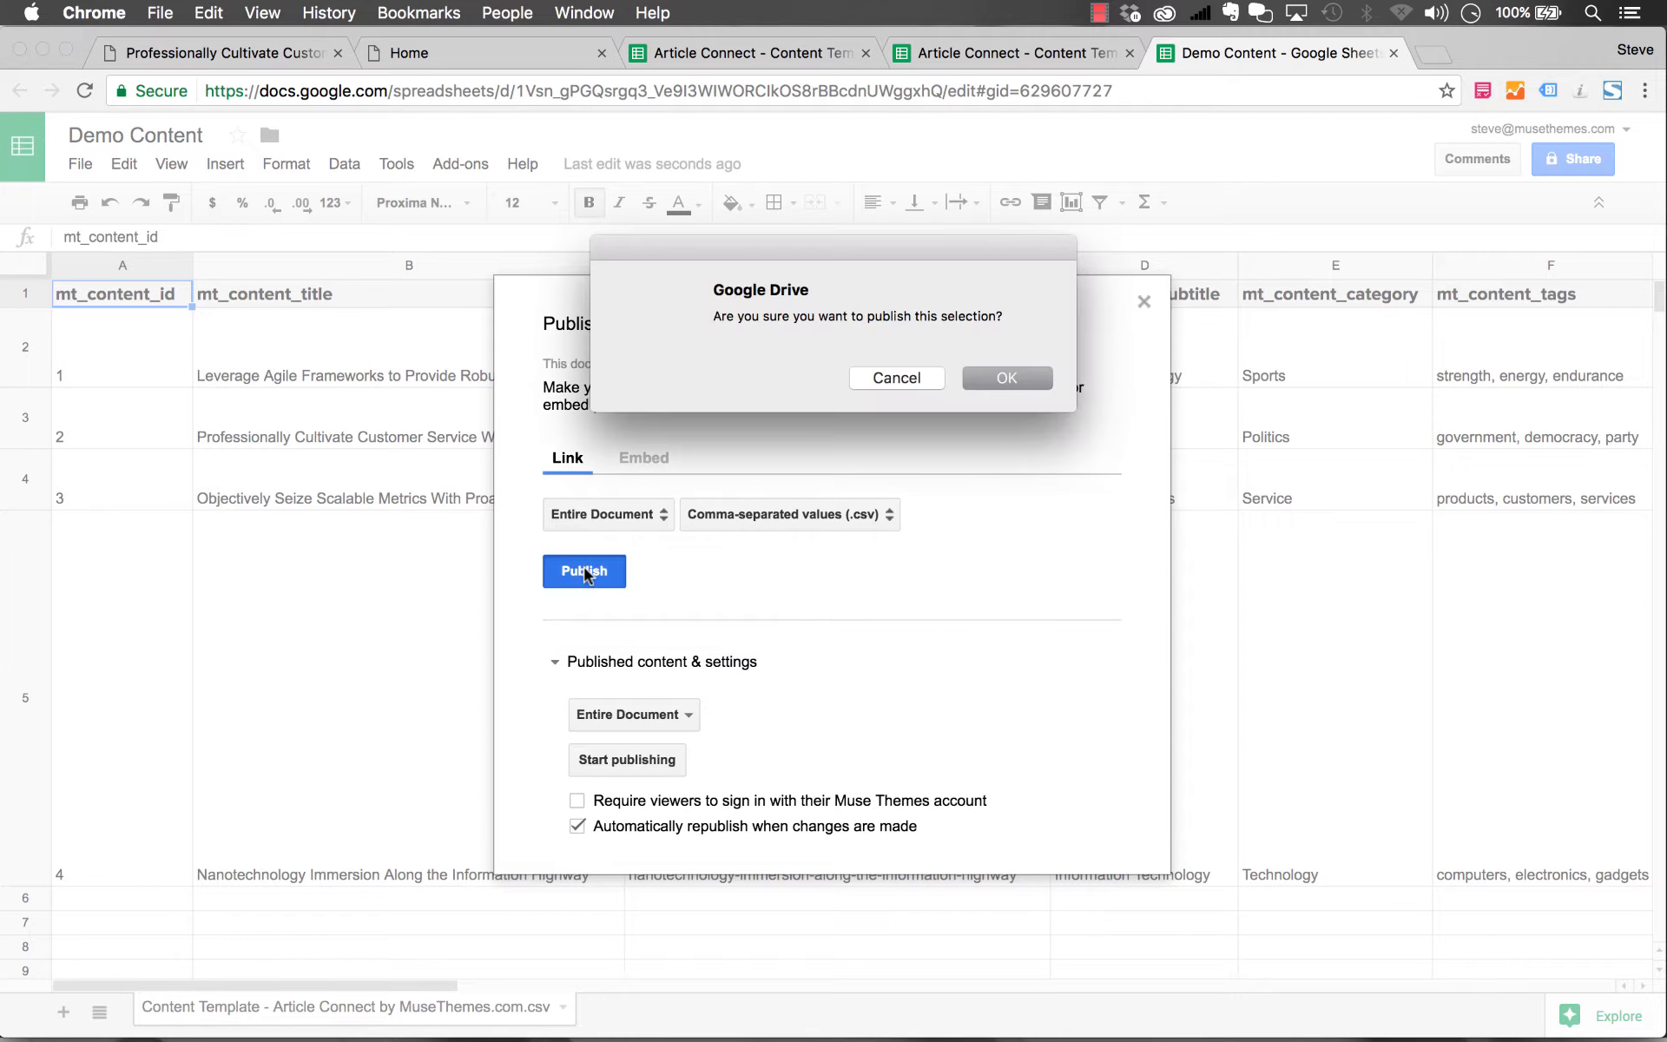
left_click(1008, 378)
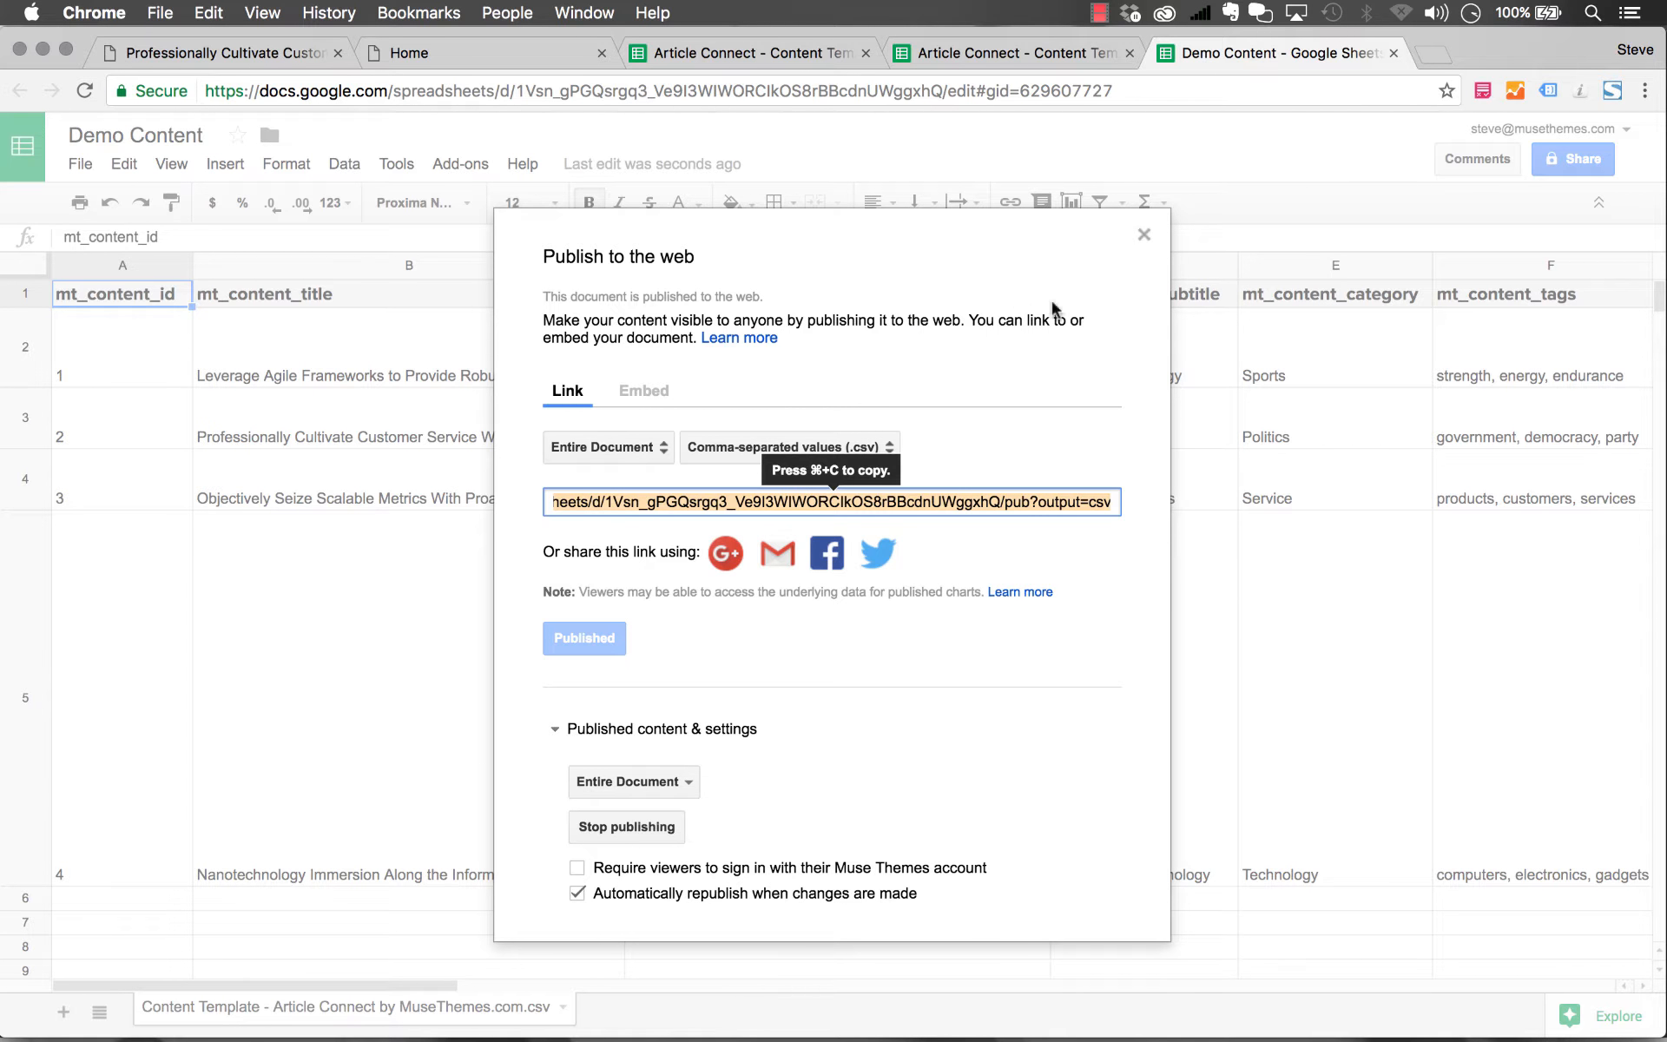
left_click(1144, 235)
Copy the Demo Content spreadsheet's key, the part of its URL between /d/ and /edit.
left_click(894, 91)
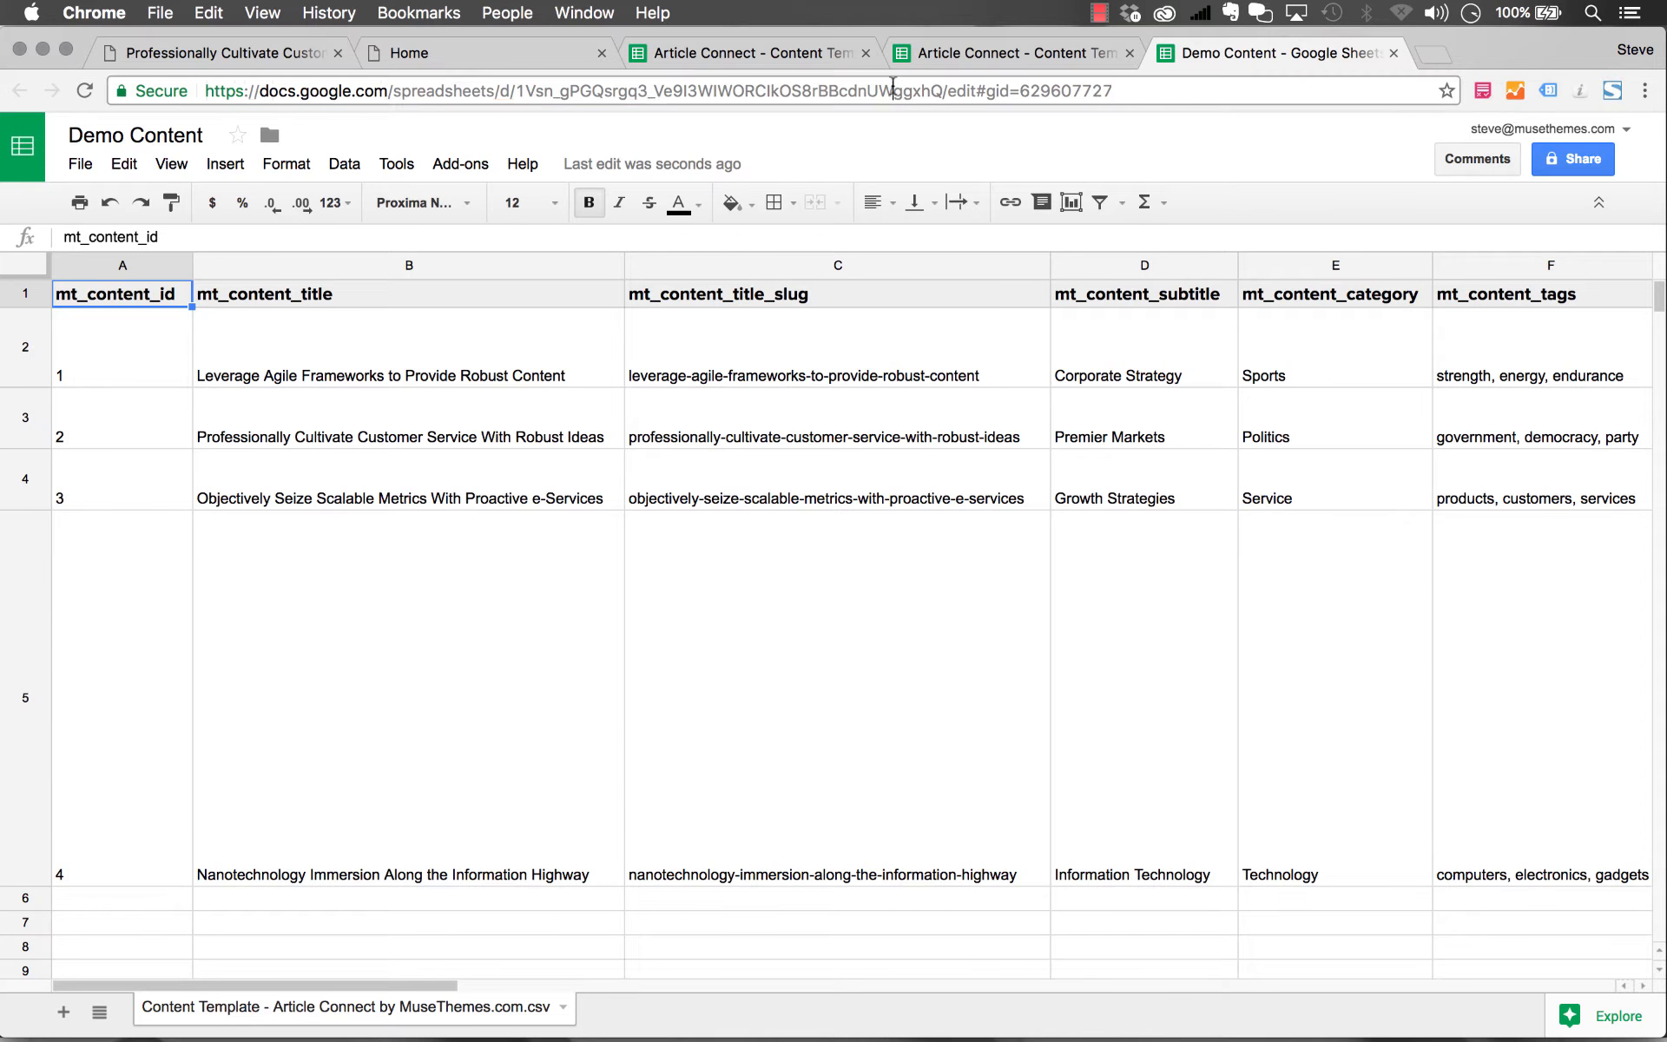
left_click_drag(943, 90, 519, 88)
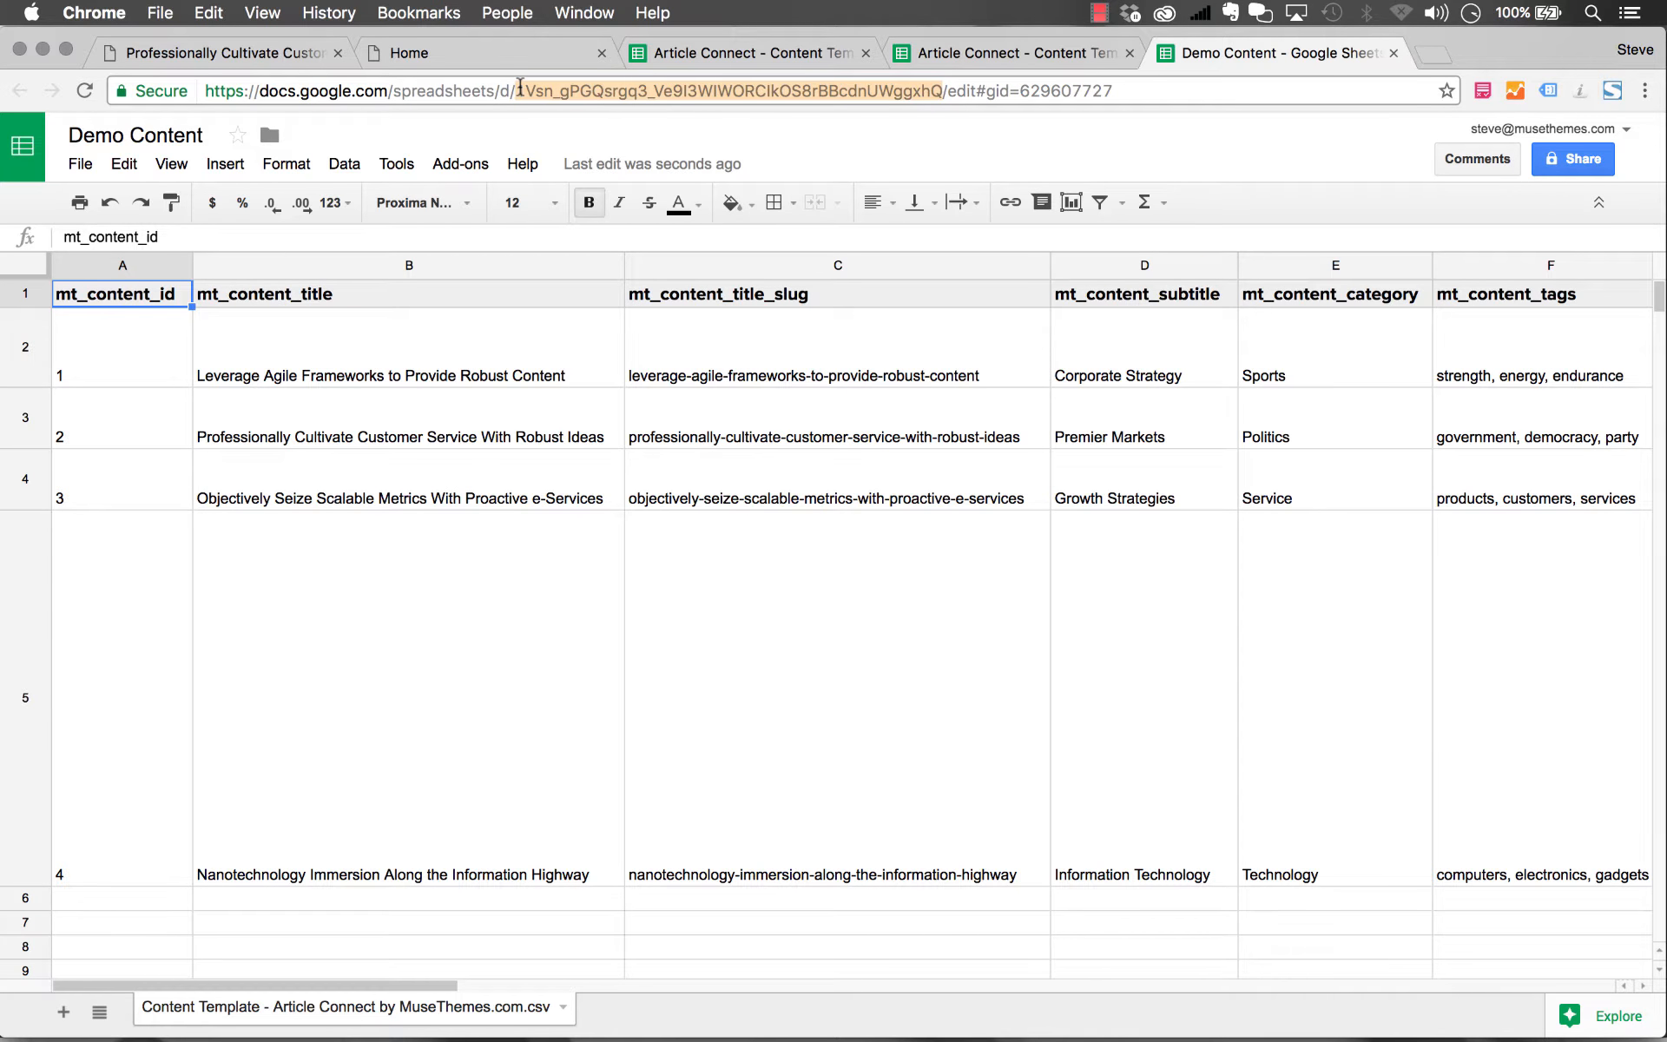
right_click(634, 91)
left_click(677, 123)
mouse_move(1114, 1029)
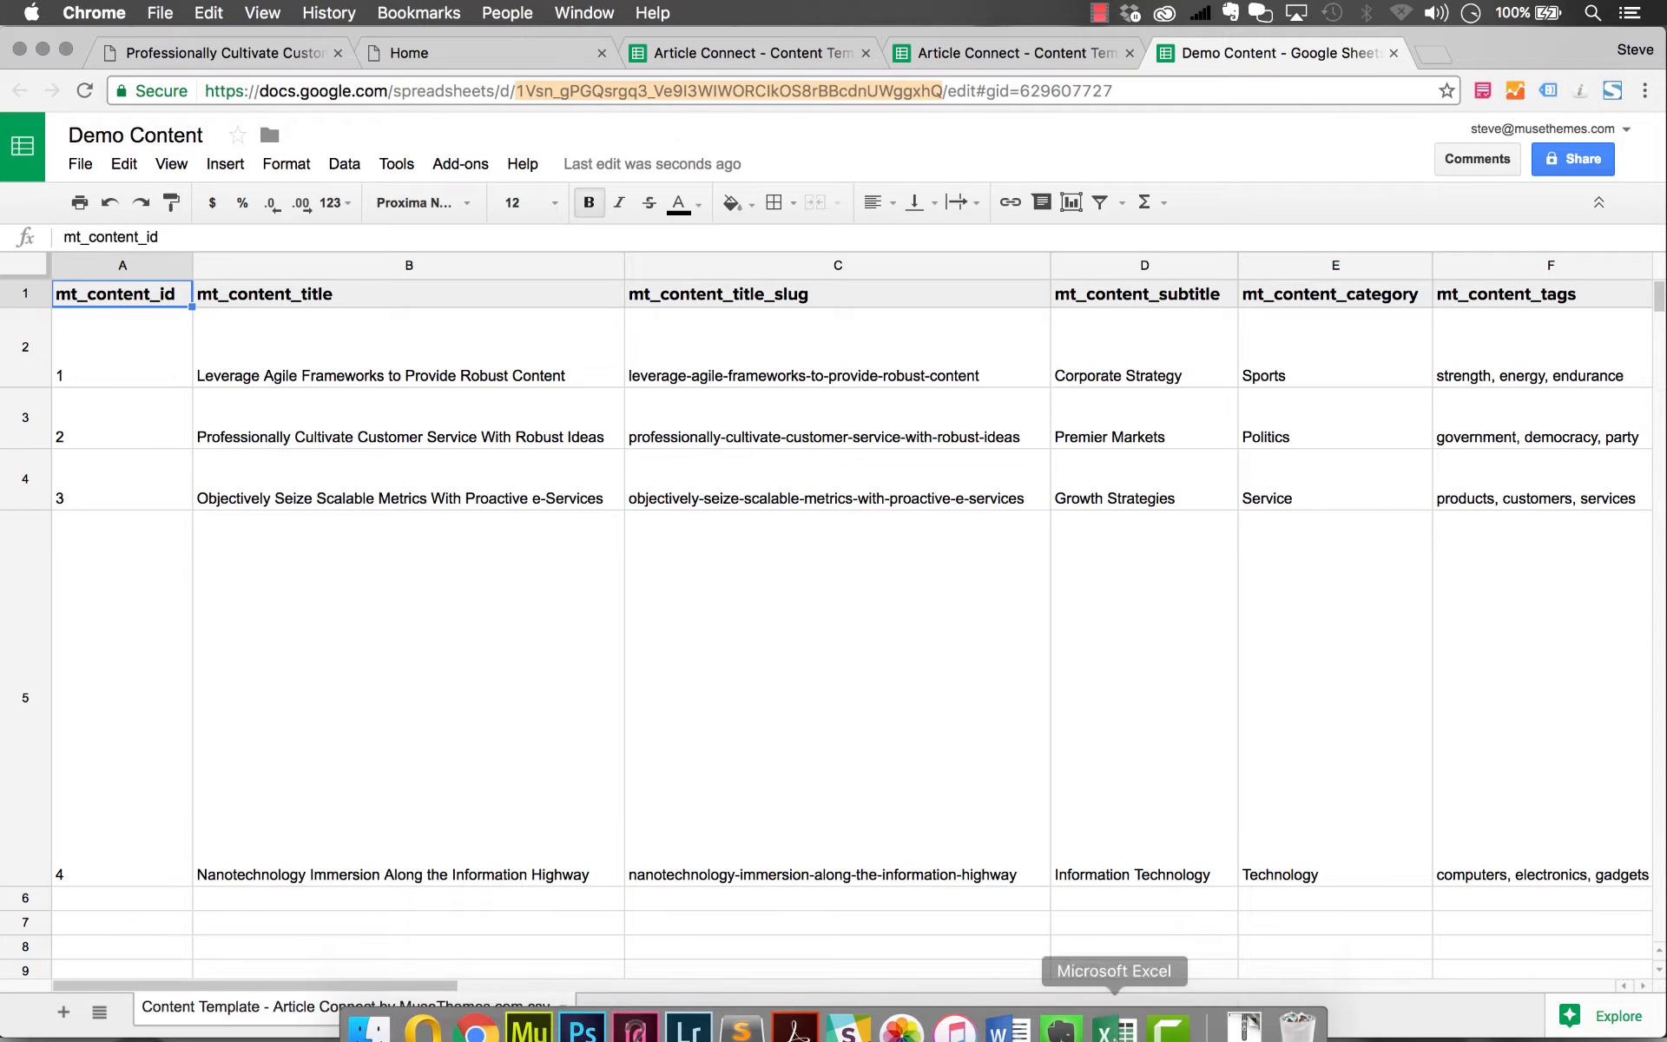
In Adobe Muse, replace the widget's Google Spreadsheet Key – Content with the copied key, without leading blank space, and close the options.
left_click(529, 1025)
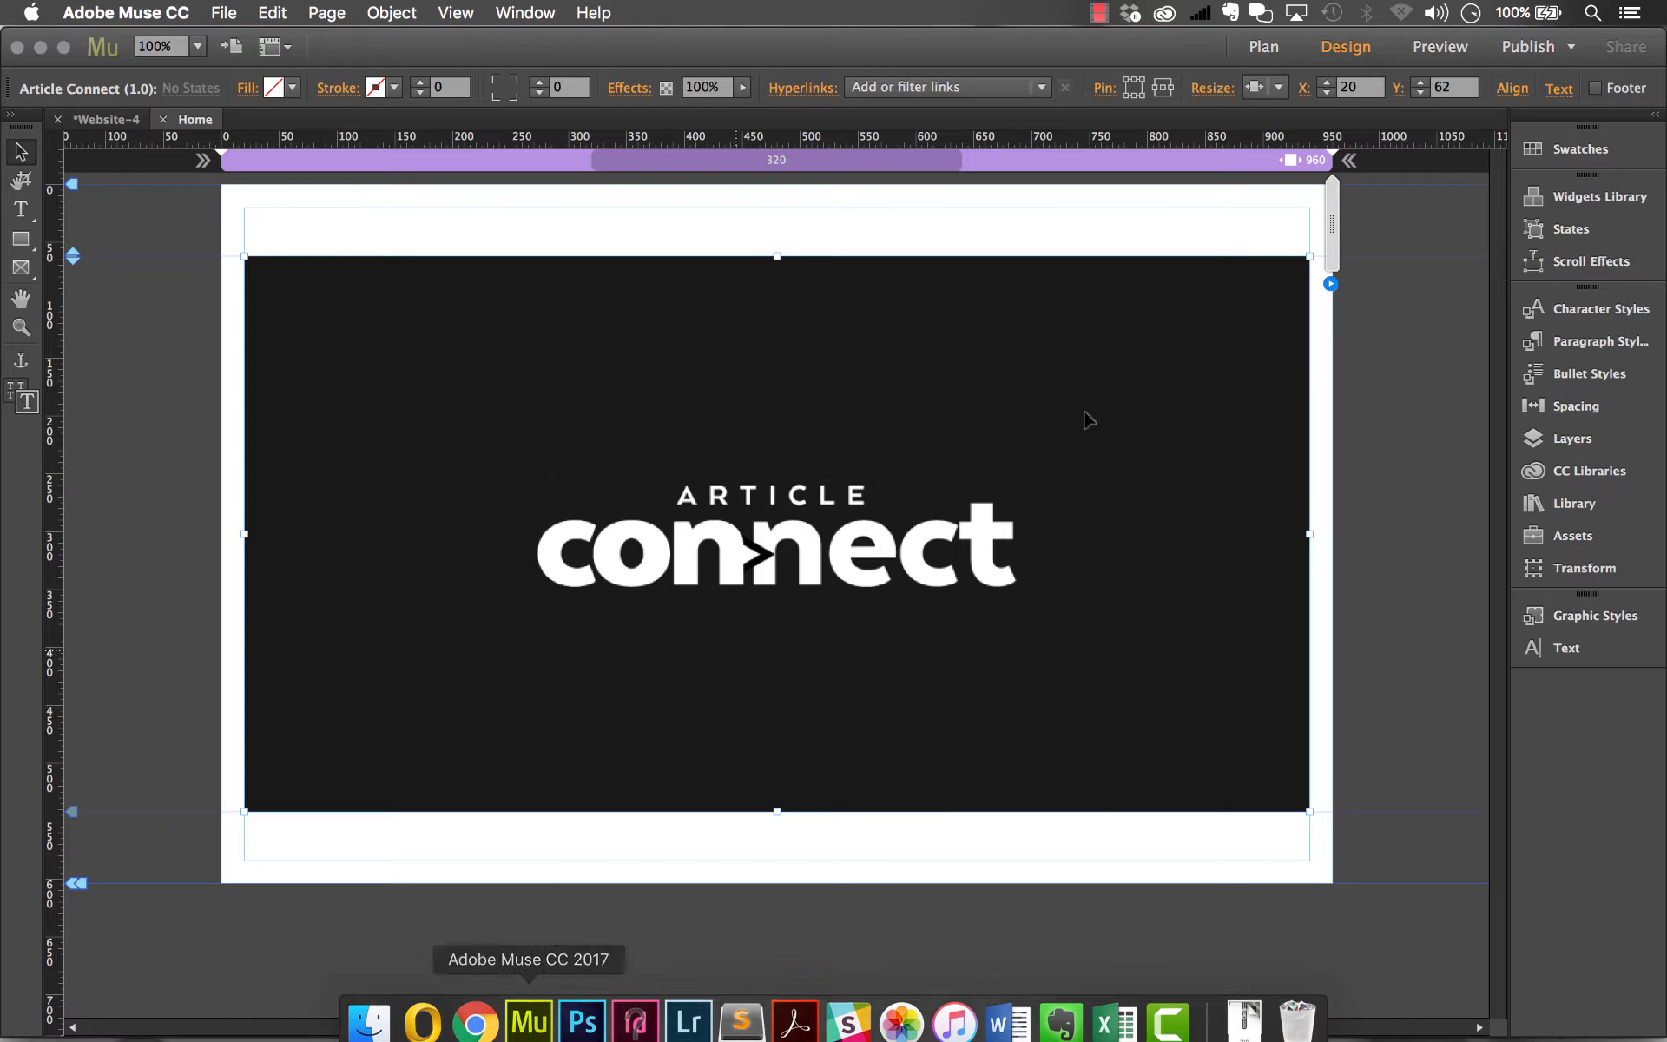
left_click(1331, 284)
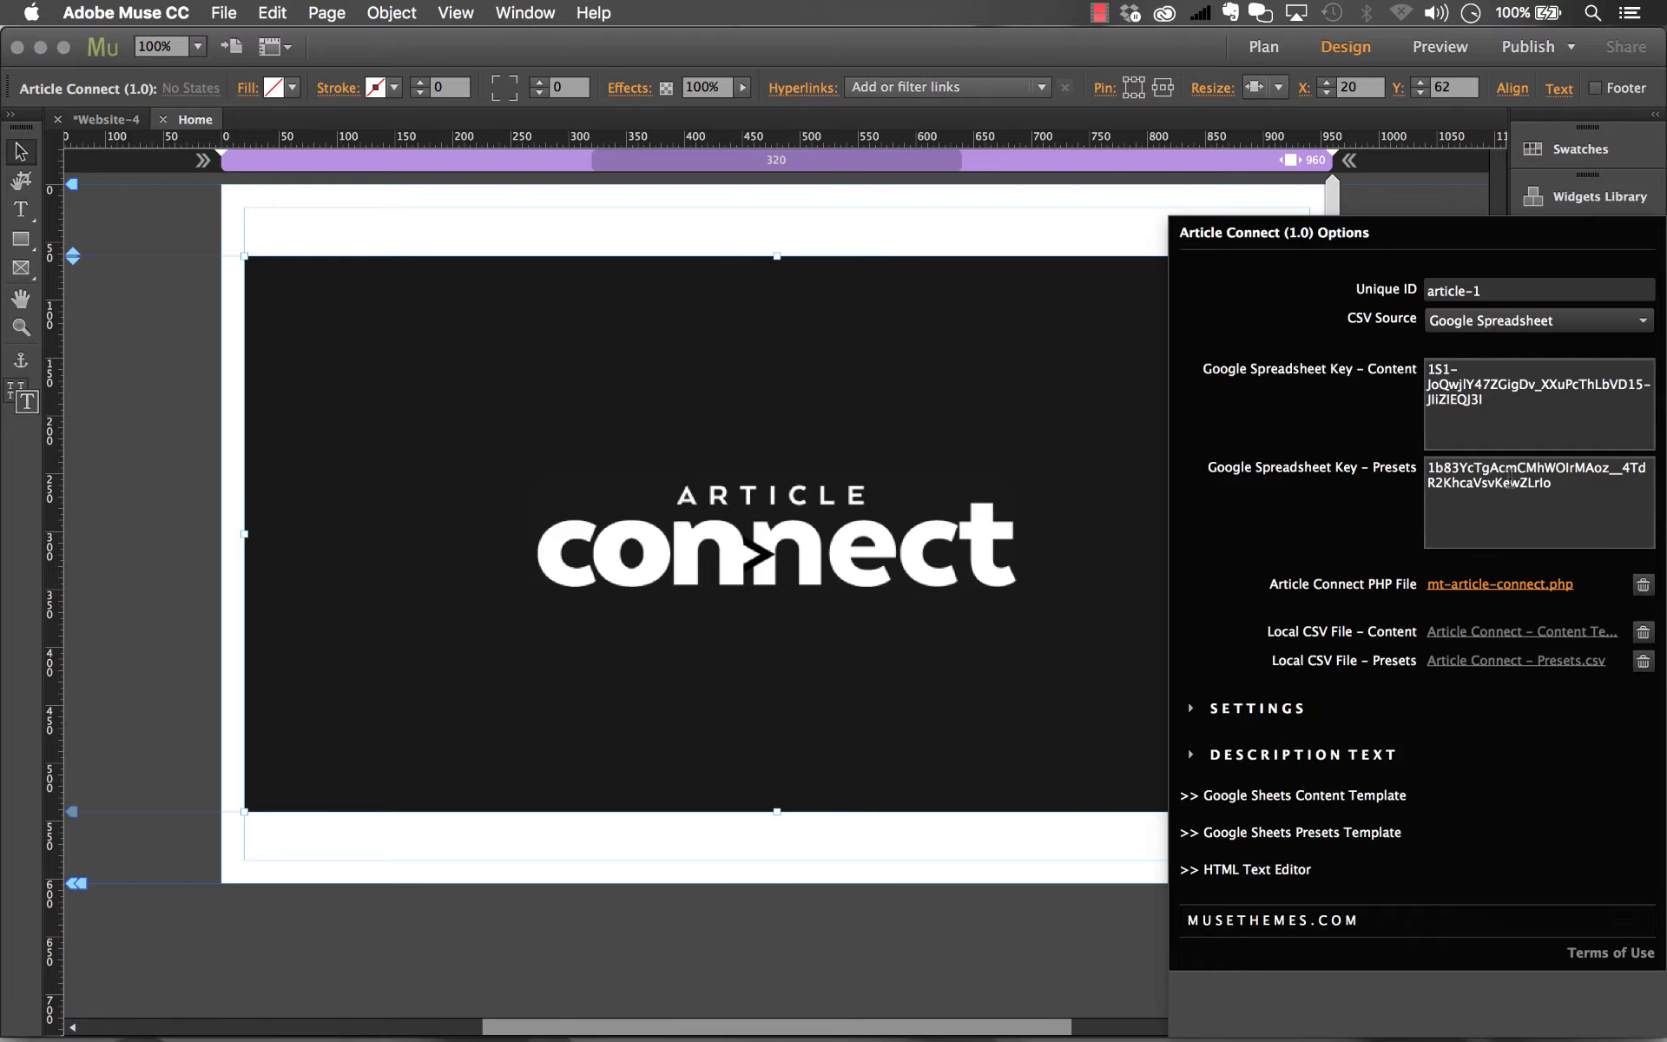
left_click_drag(1482, 399, 1385, 363)
key("BackSpace")
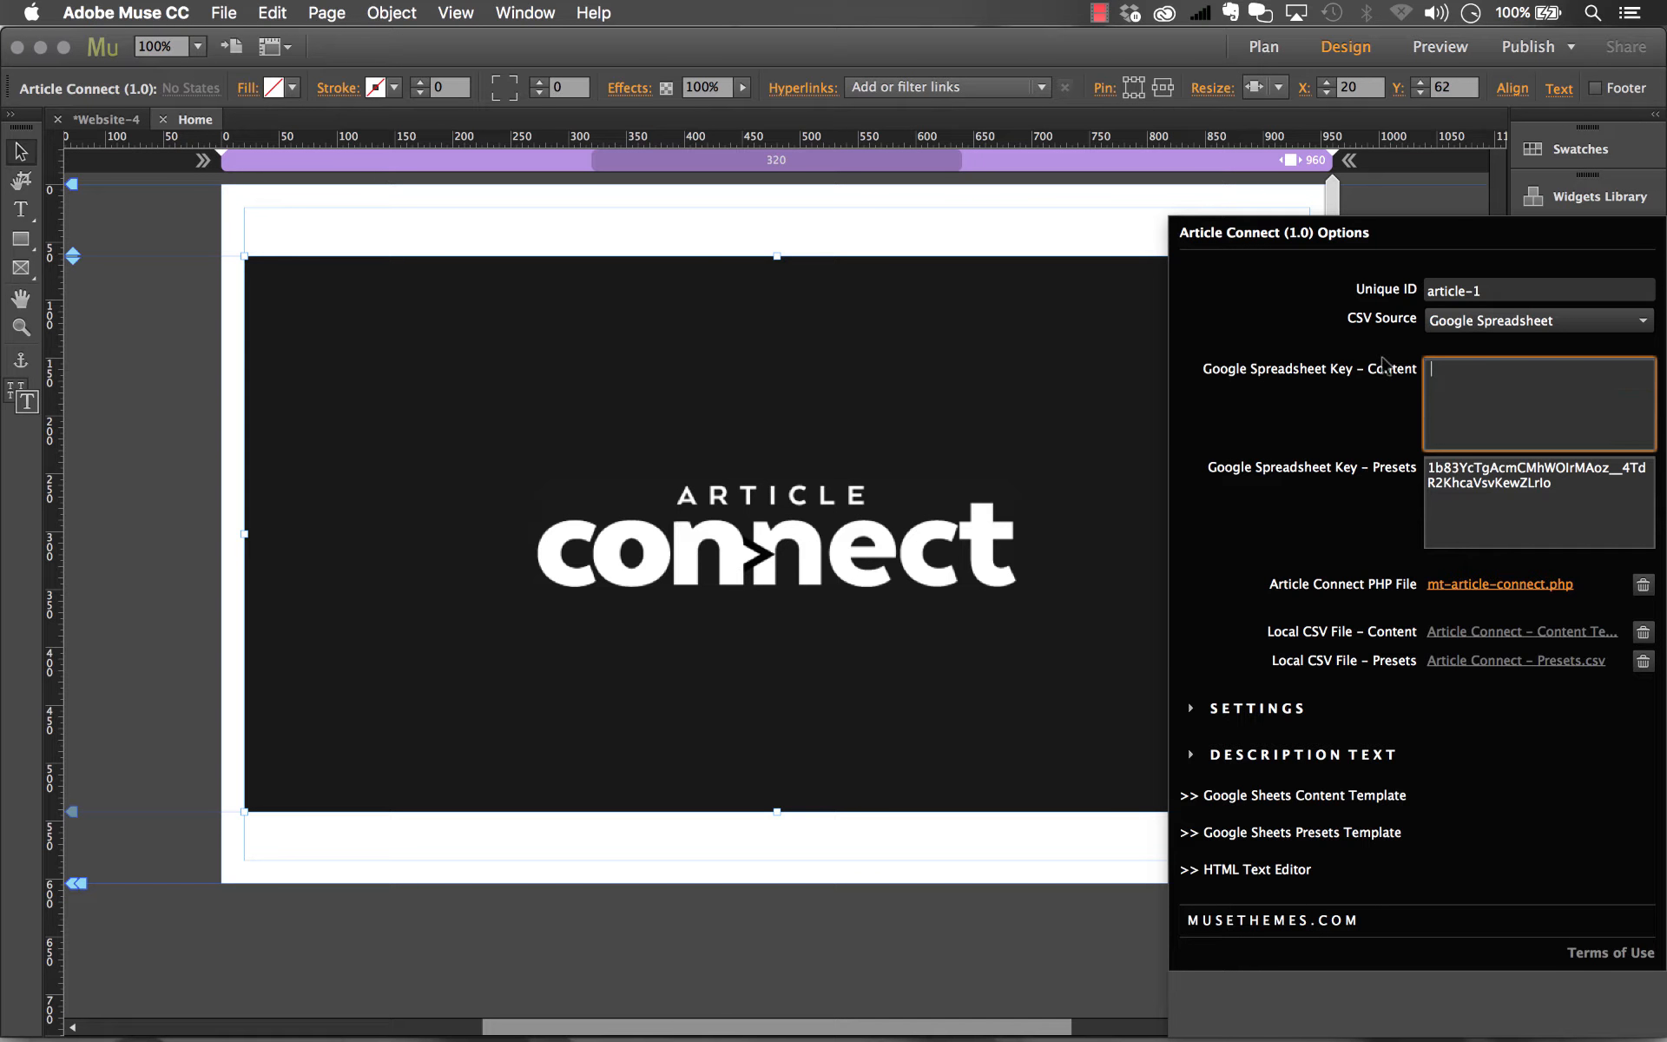
key("super+v")
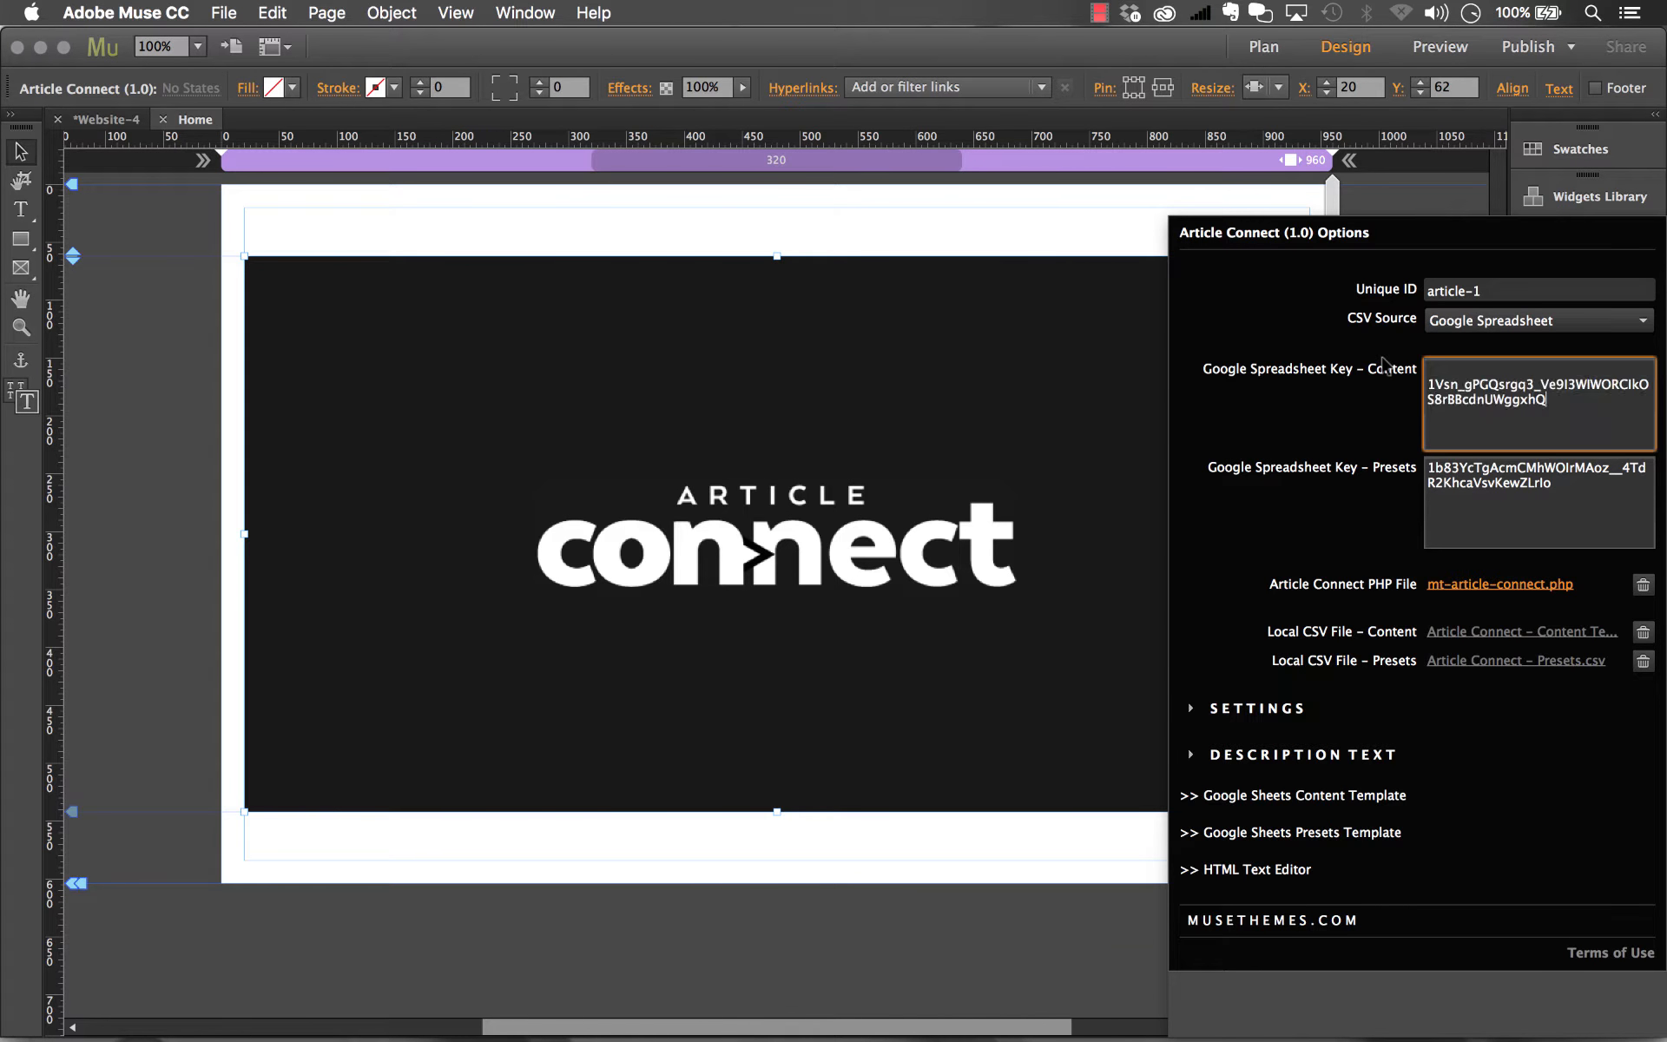
left_click(1429, 384)
key("BackSpace")
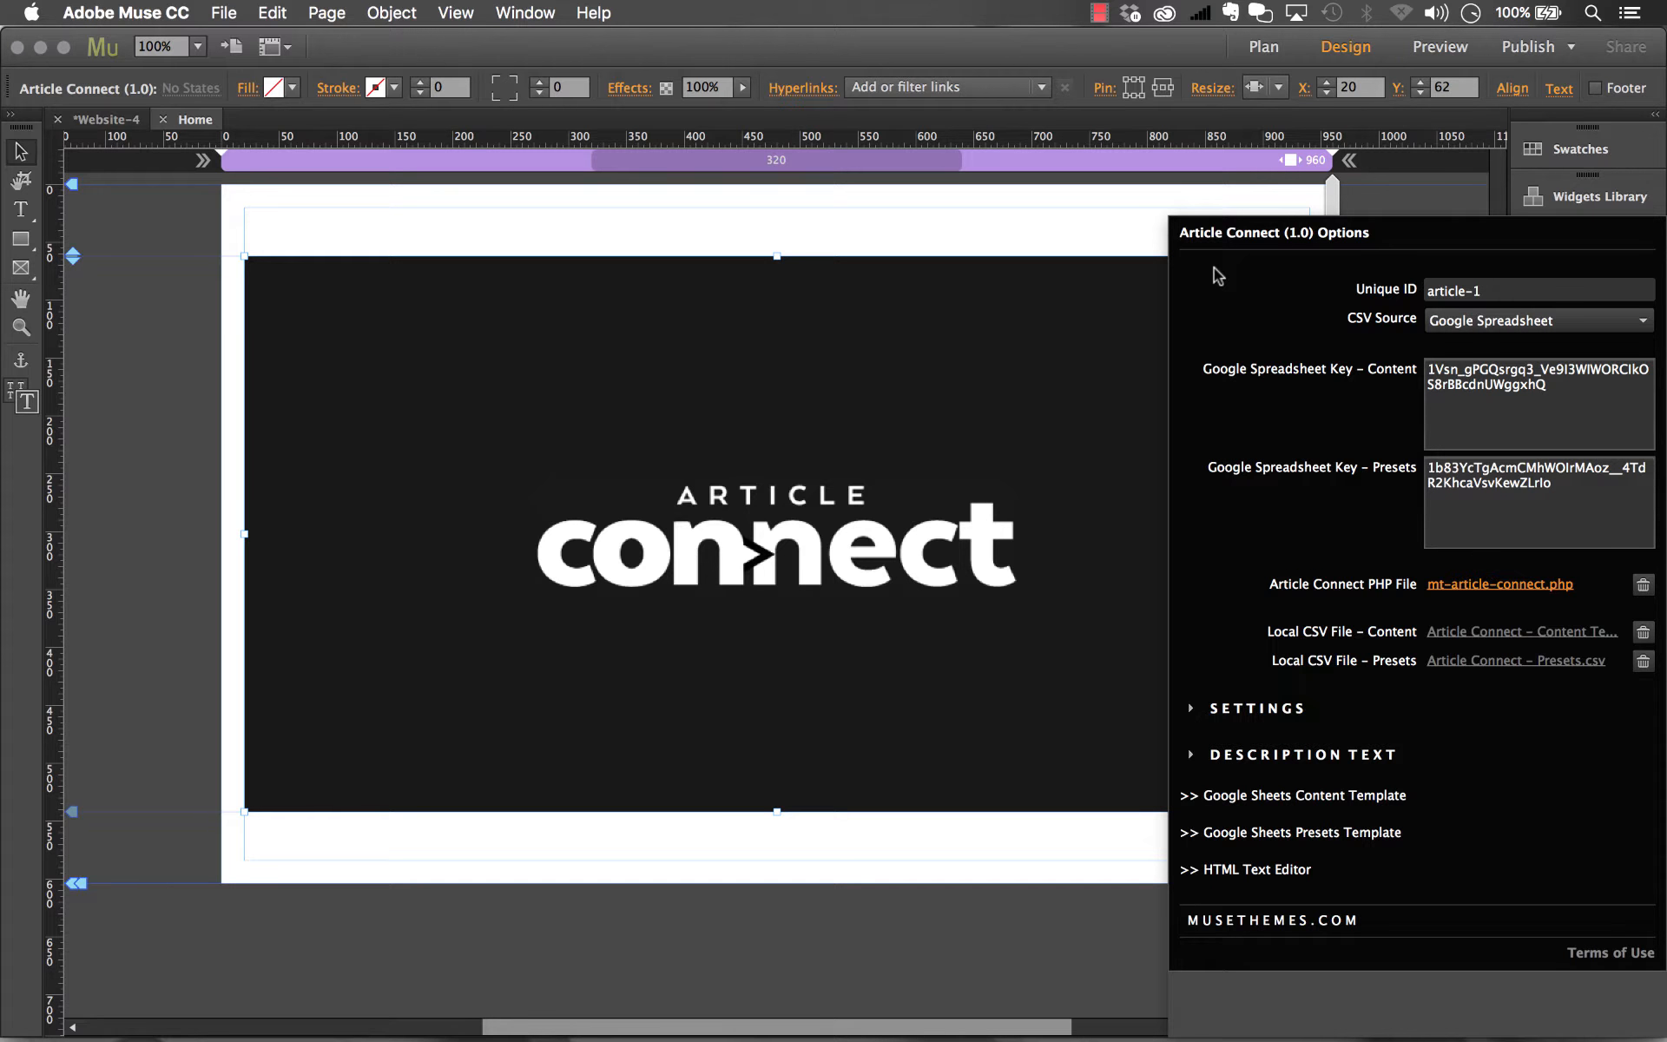
left_click(1094, 227)
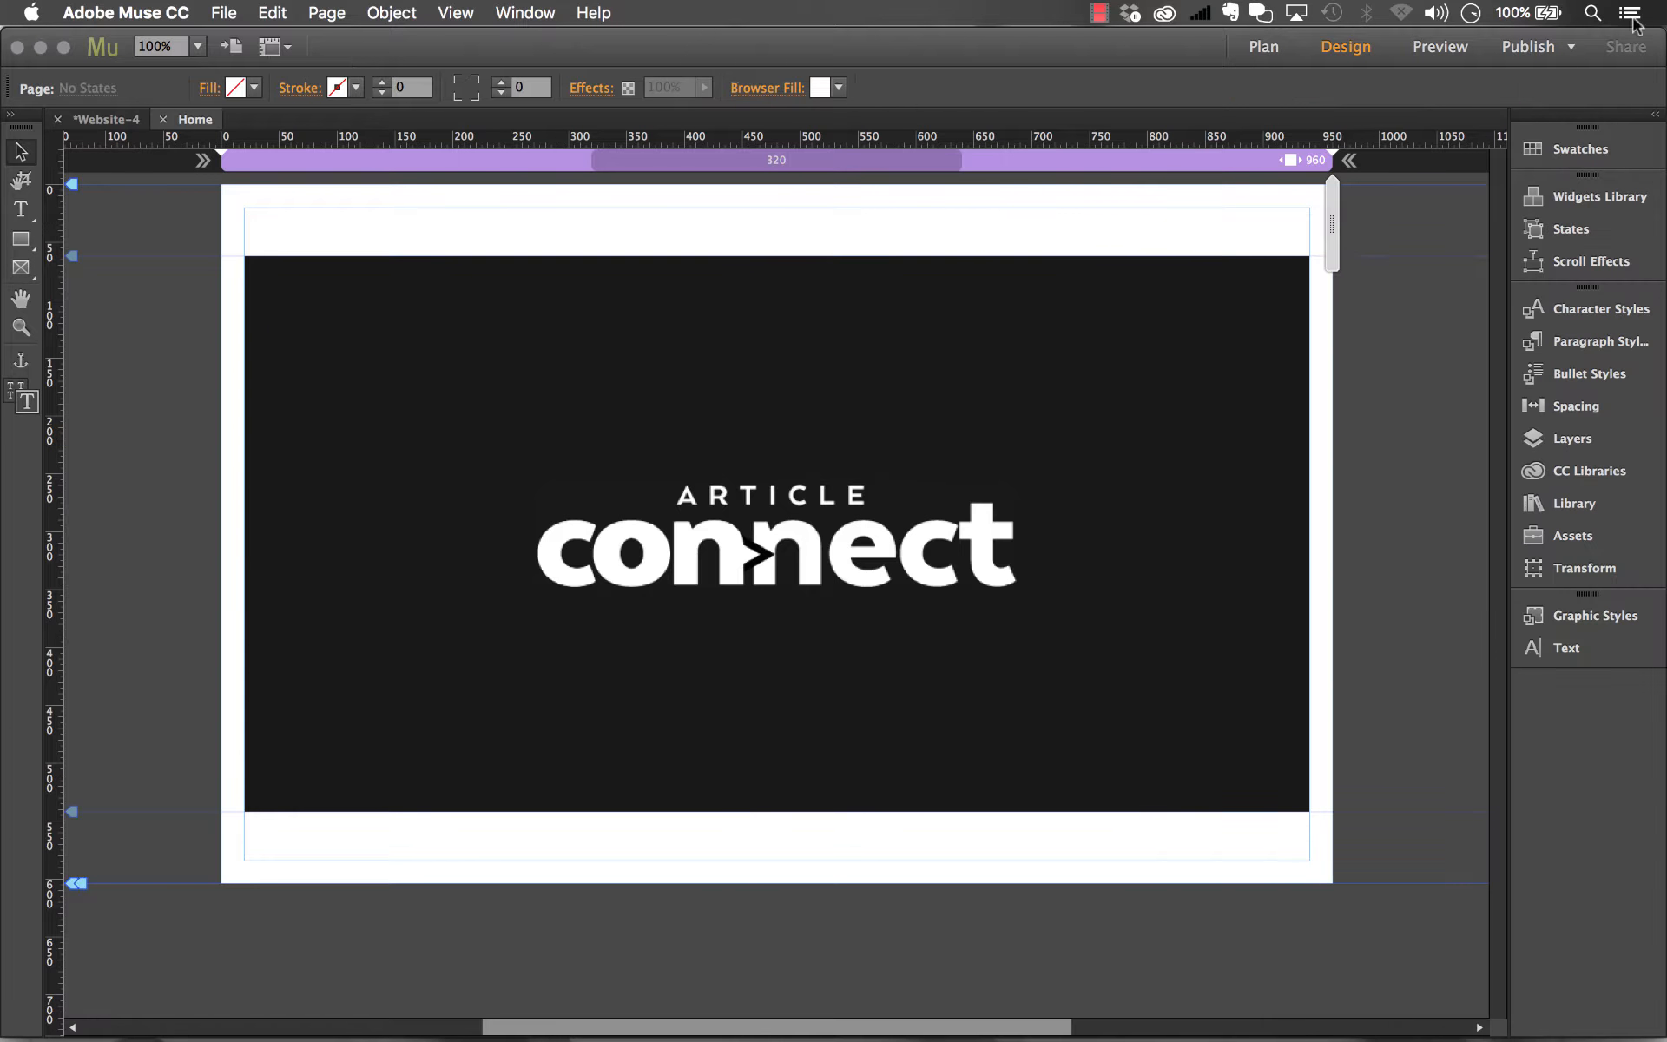
Start publishing the site to an FTP host, with demo.muse-themes.com as the FTP server.
left_click(1568, 50)
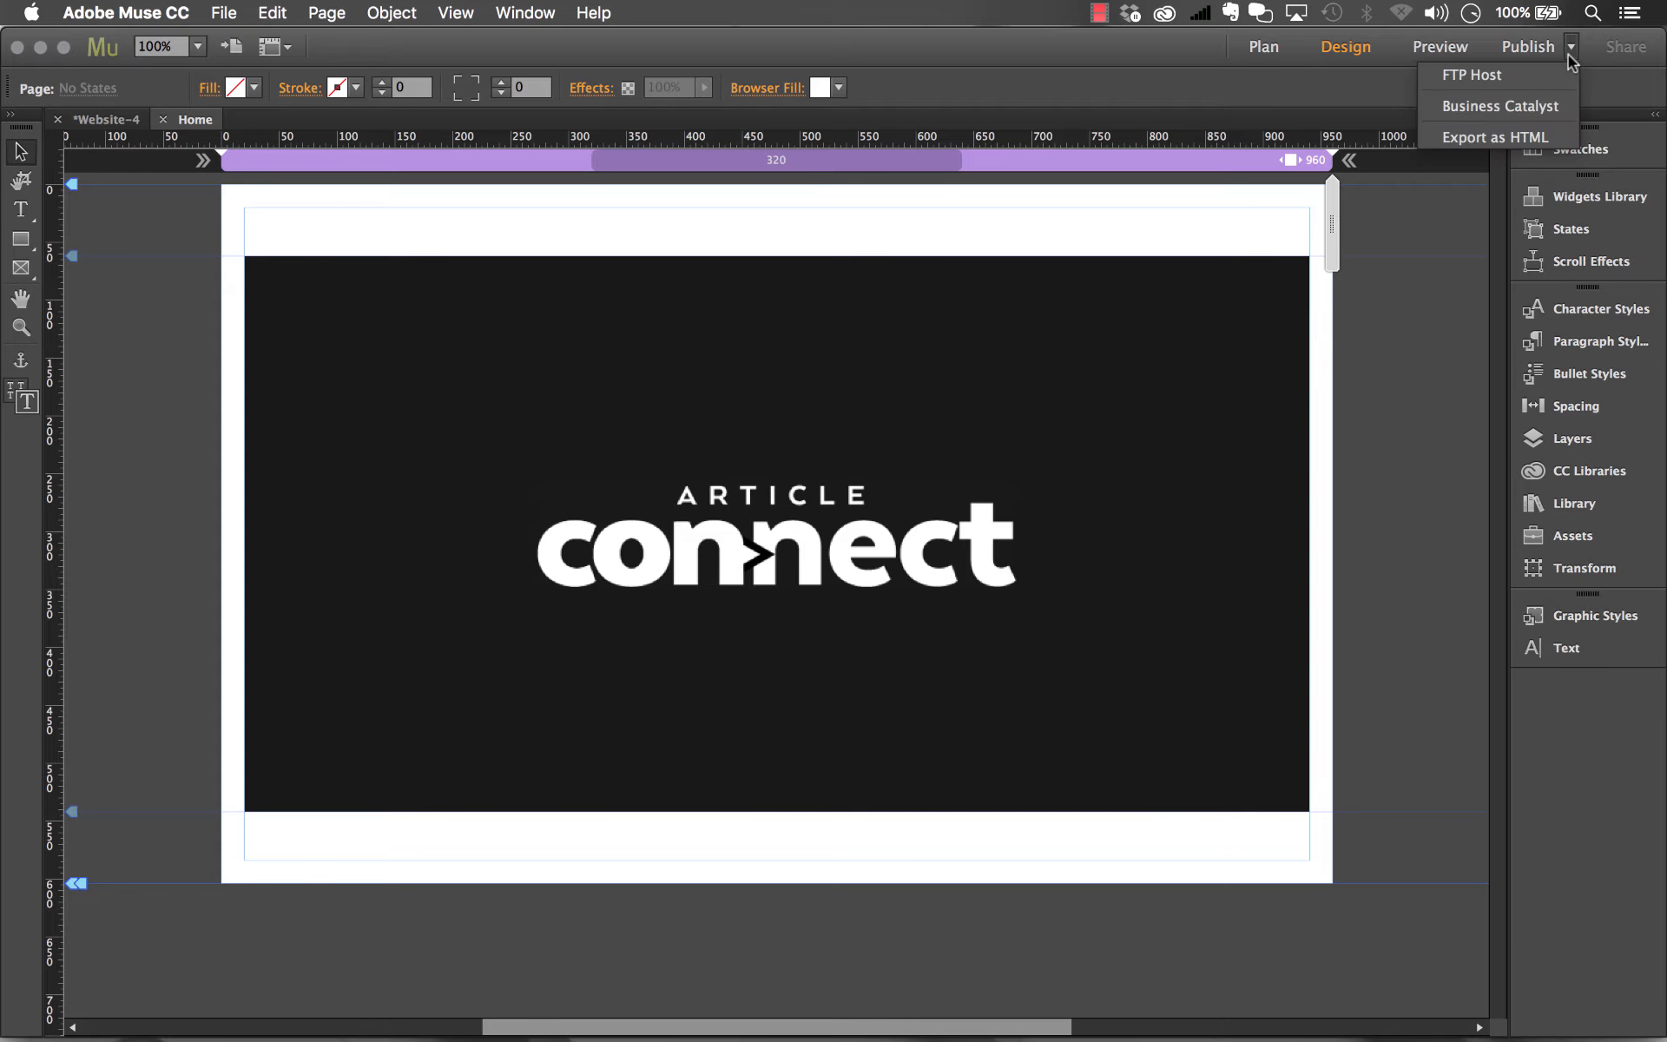
left_click(1491, 77)
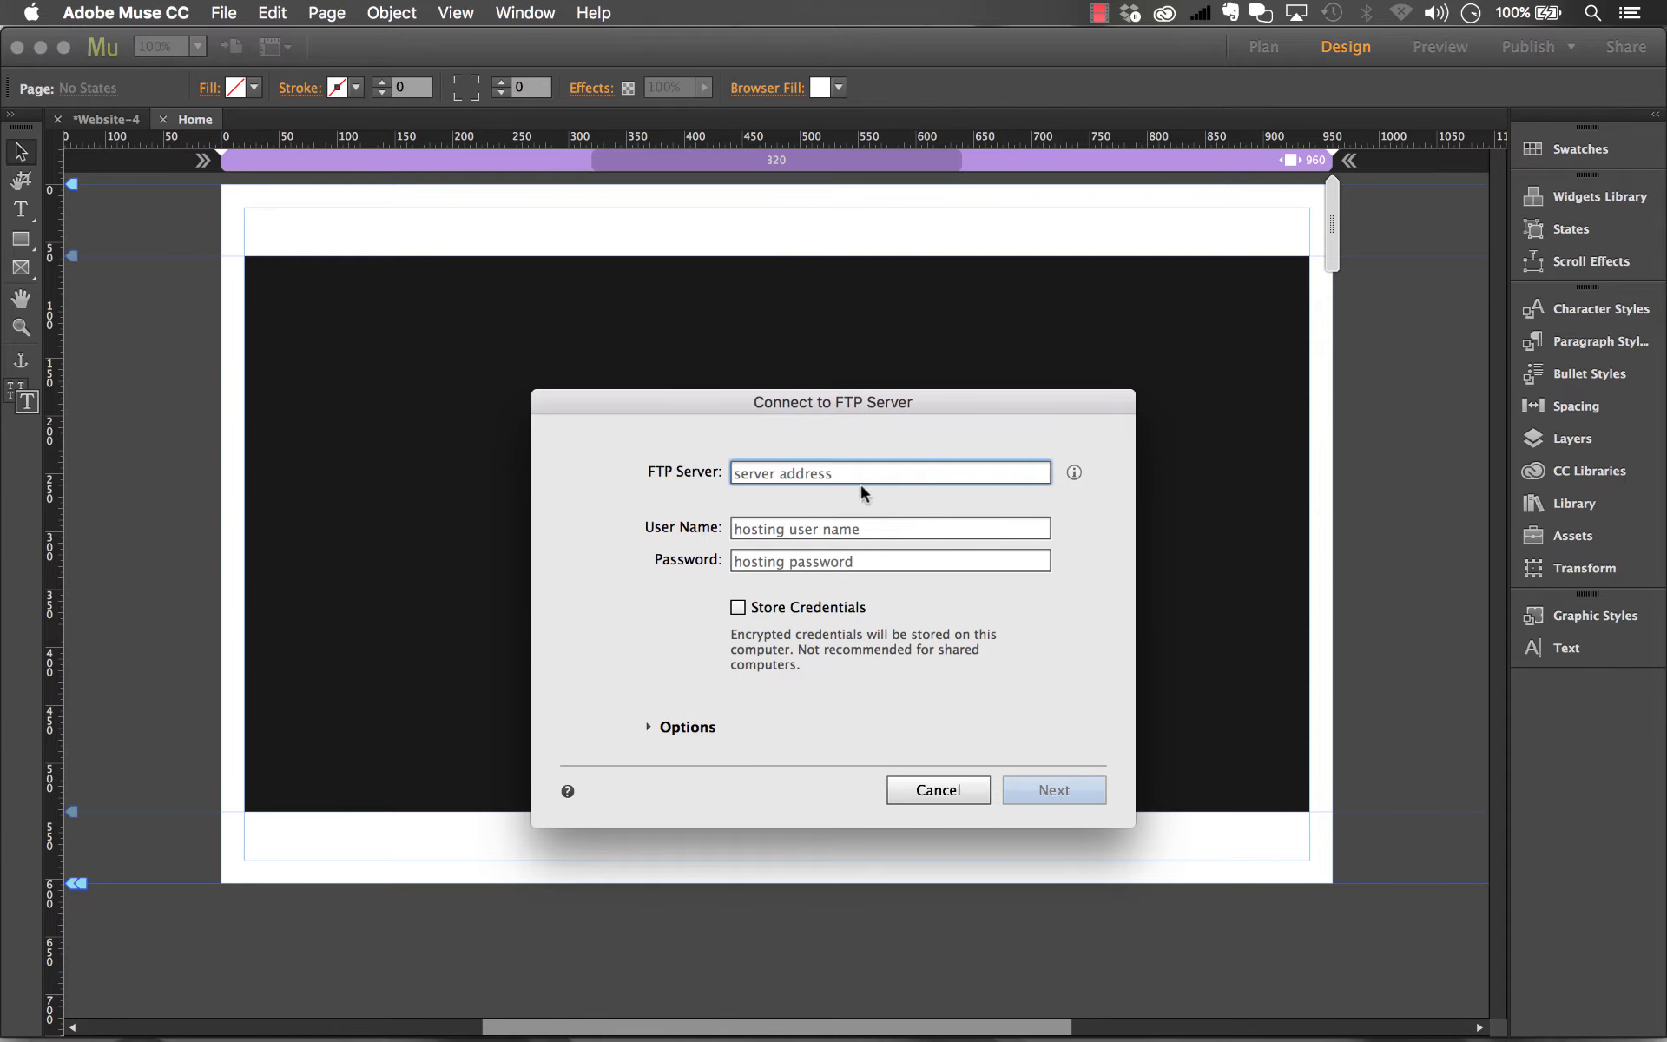
type("demo.")
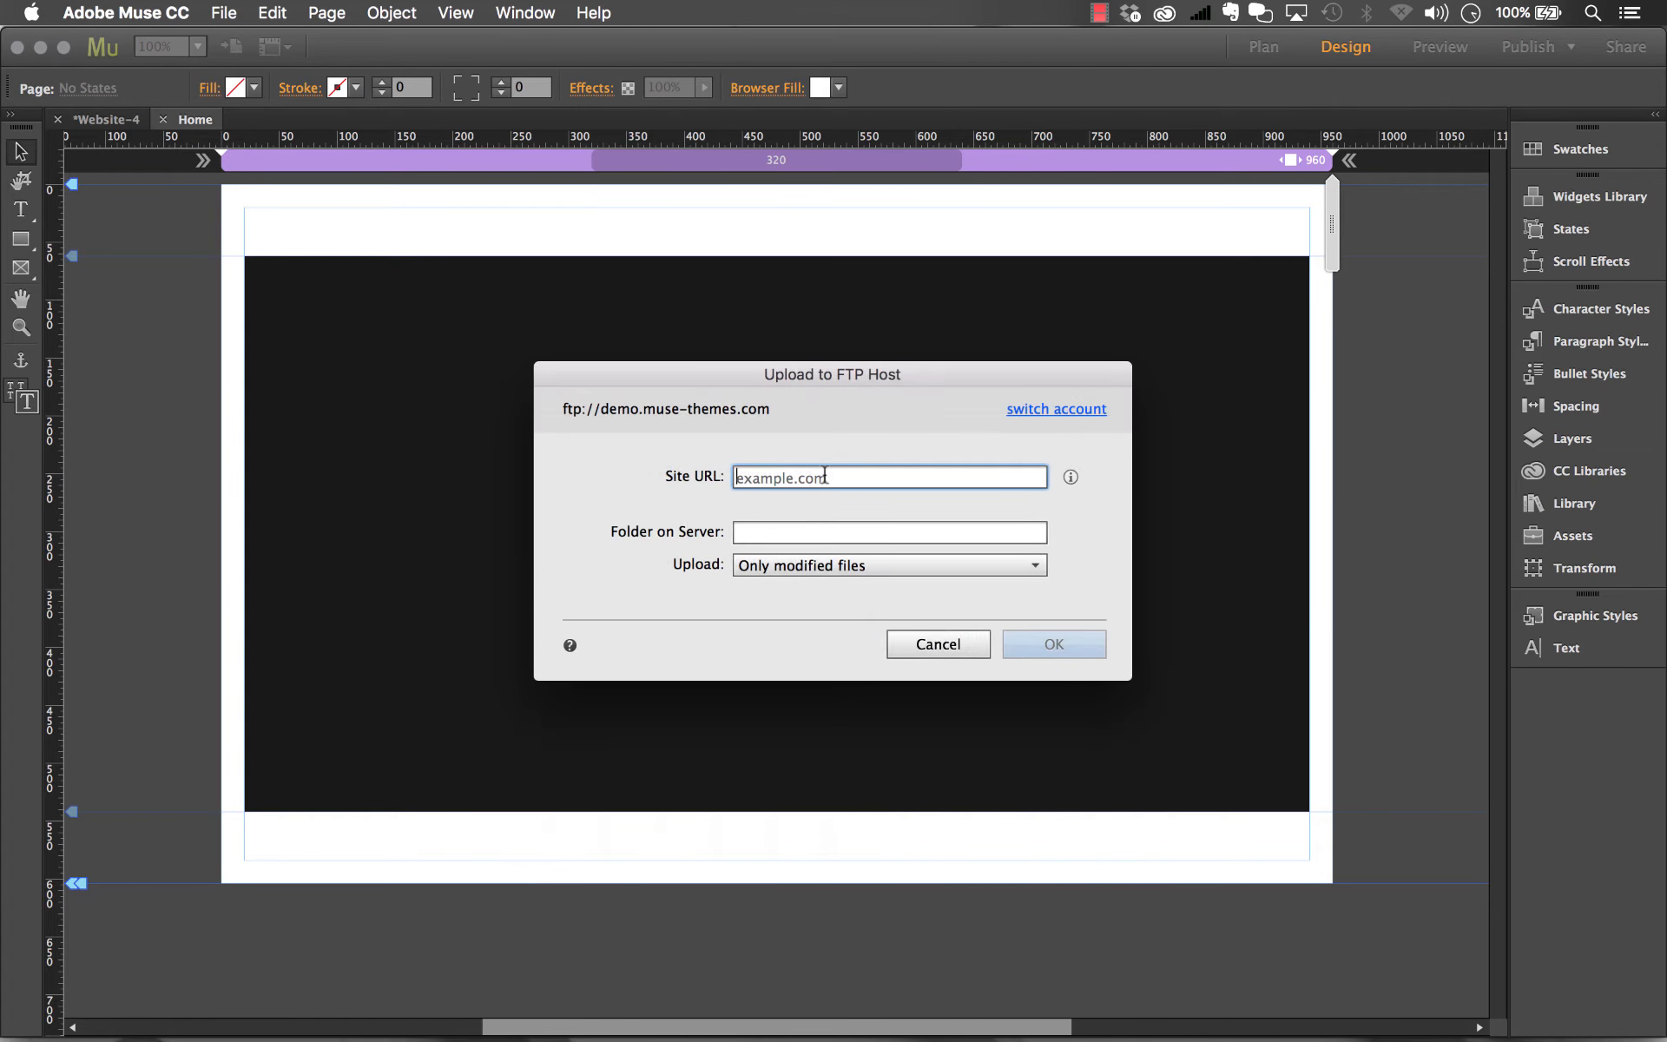
Upload all files to the FTP host with site URL demo.muse-themes.com/articledemo and server folder /articledemo.
type("demo.muse-the")
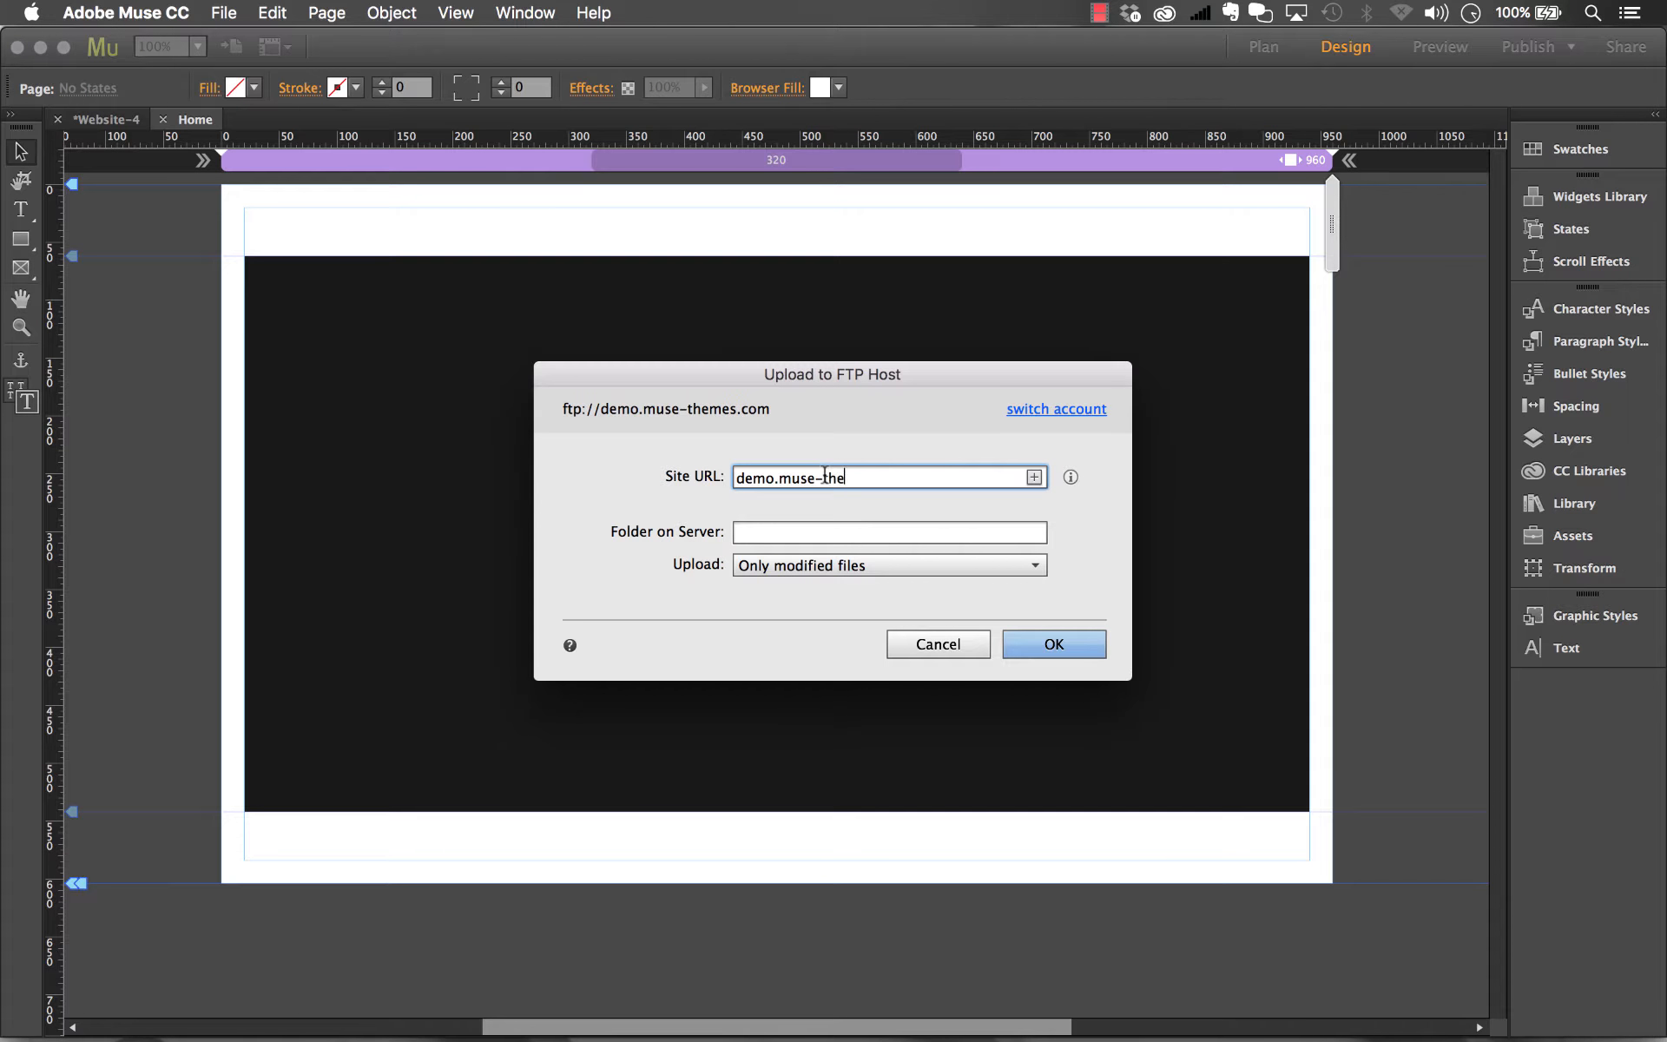
type("mes.com/articledemo")
key("Tab")
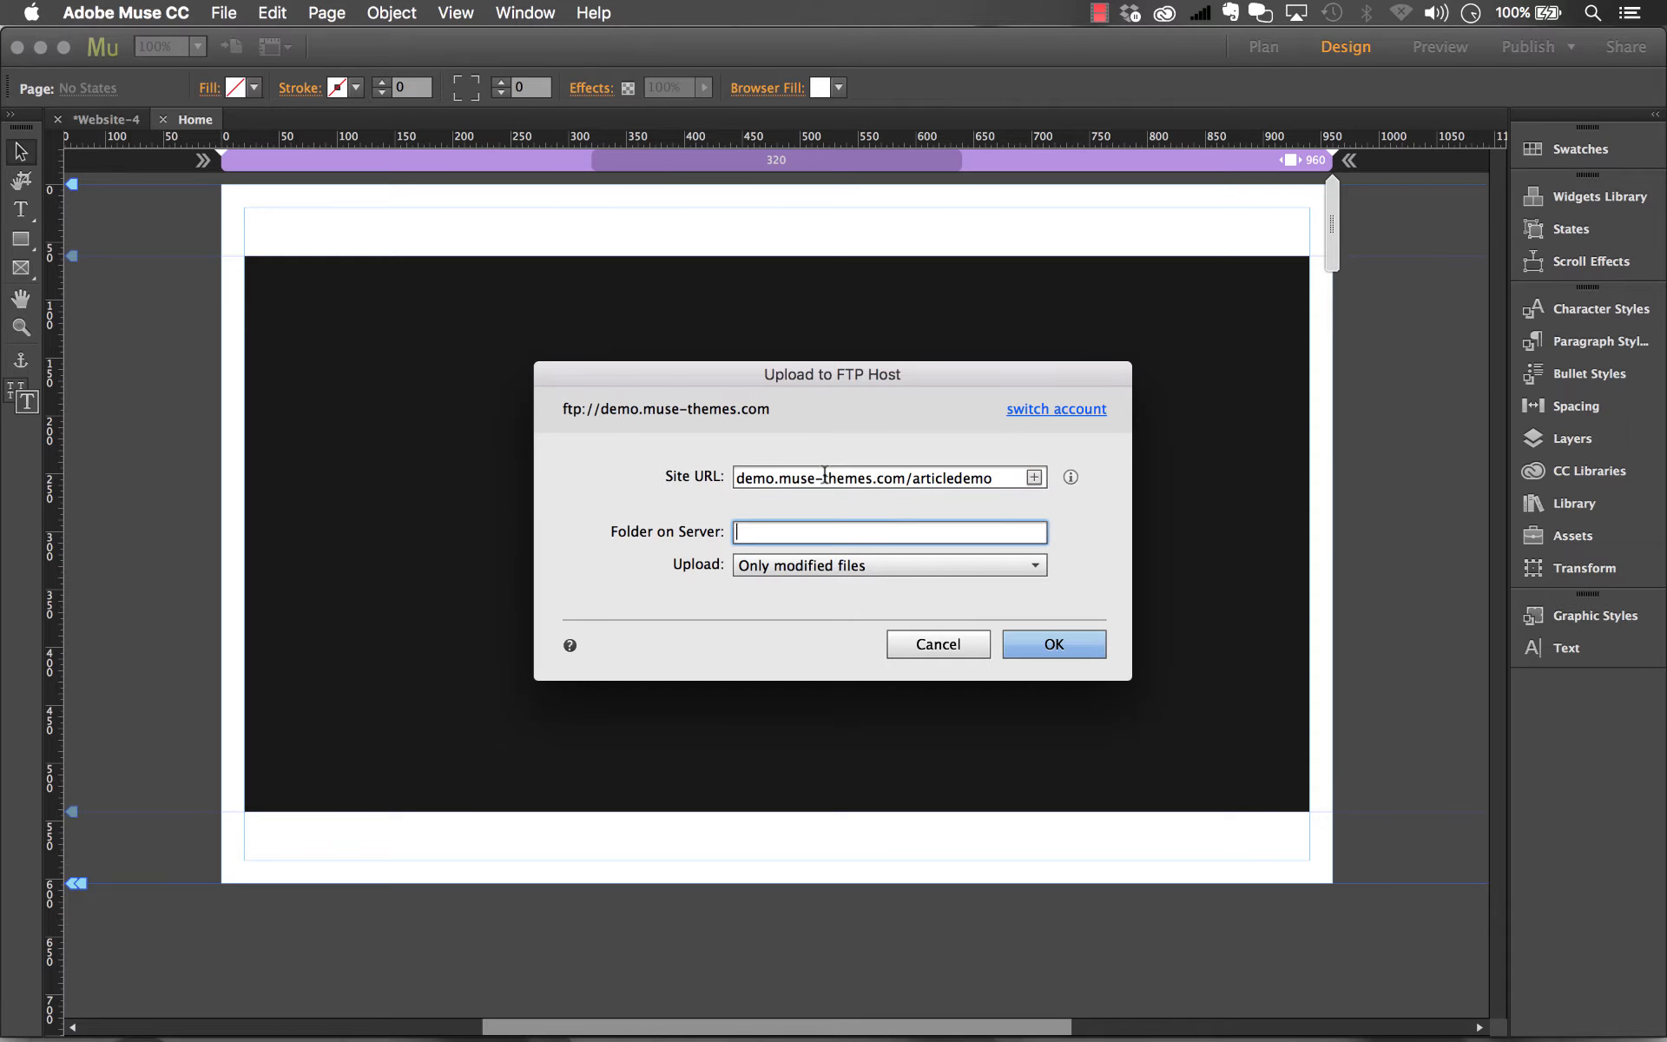
type("/ad")
type("ticledemo")
left_click(937, 568)
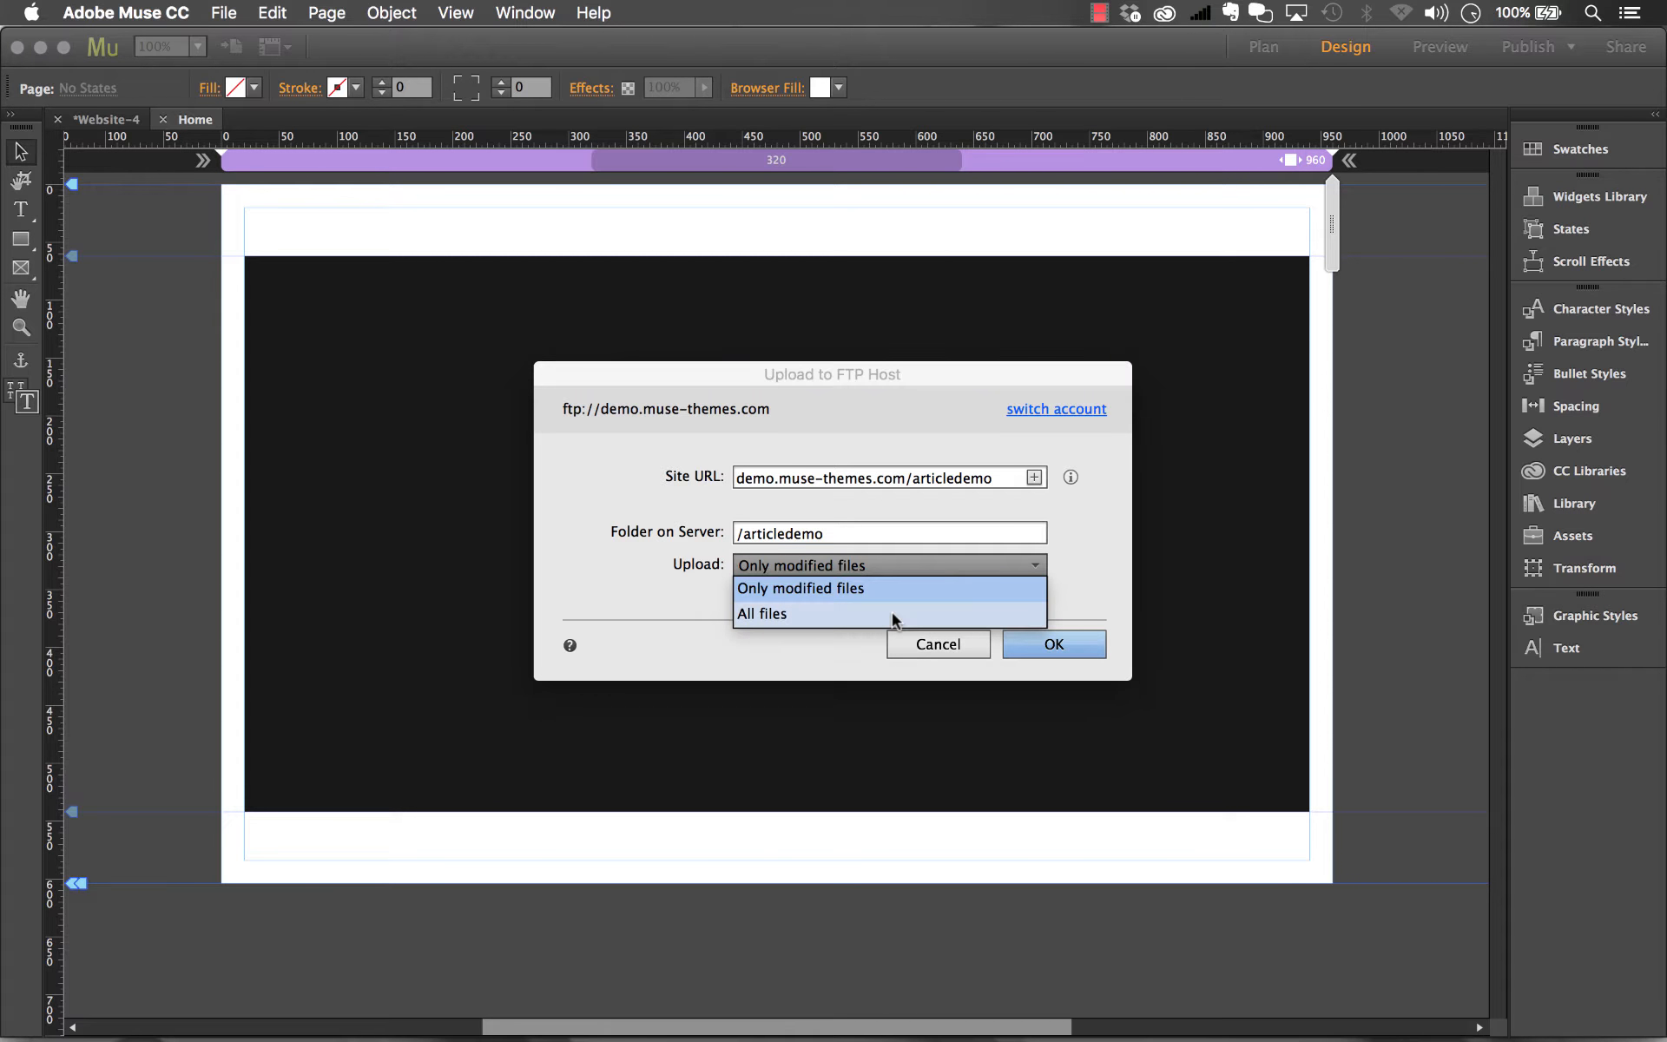
left_click(893, 612)
left_click(1054, 643)
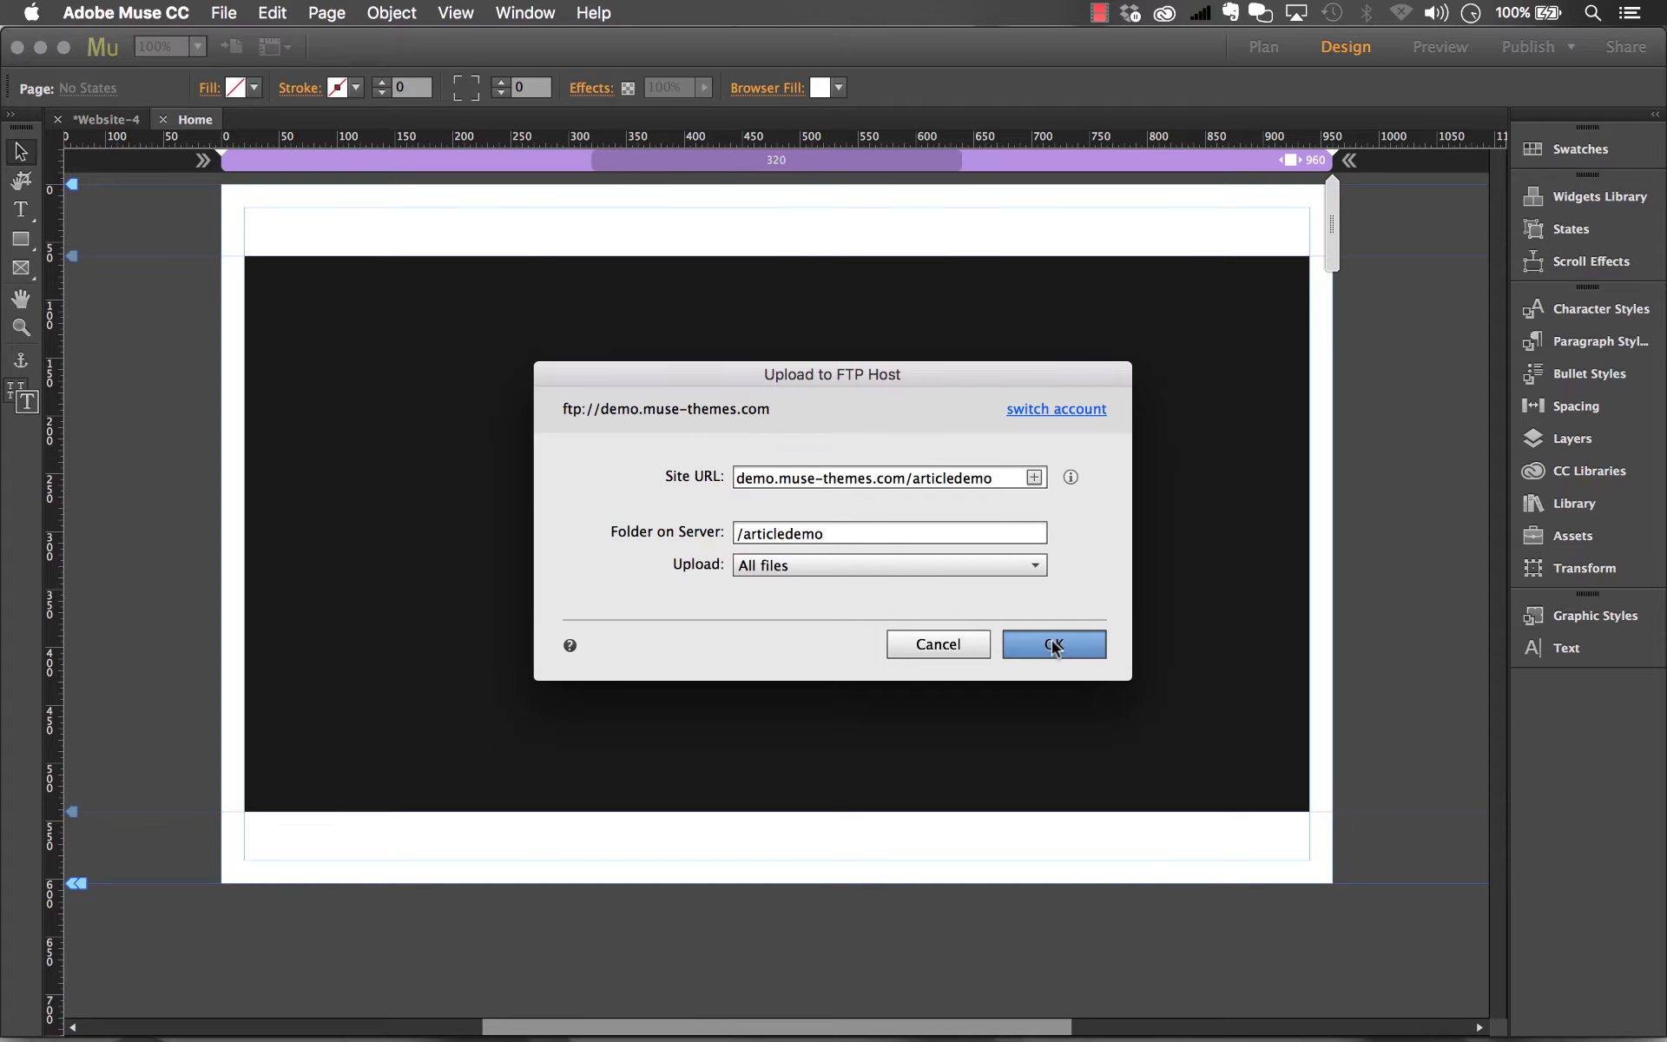
left_click(1044, 555)
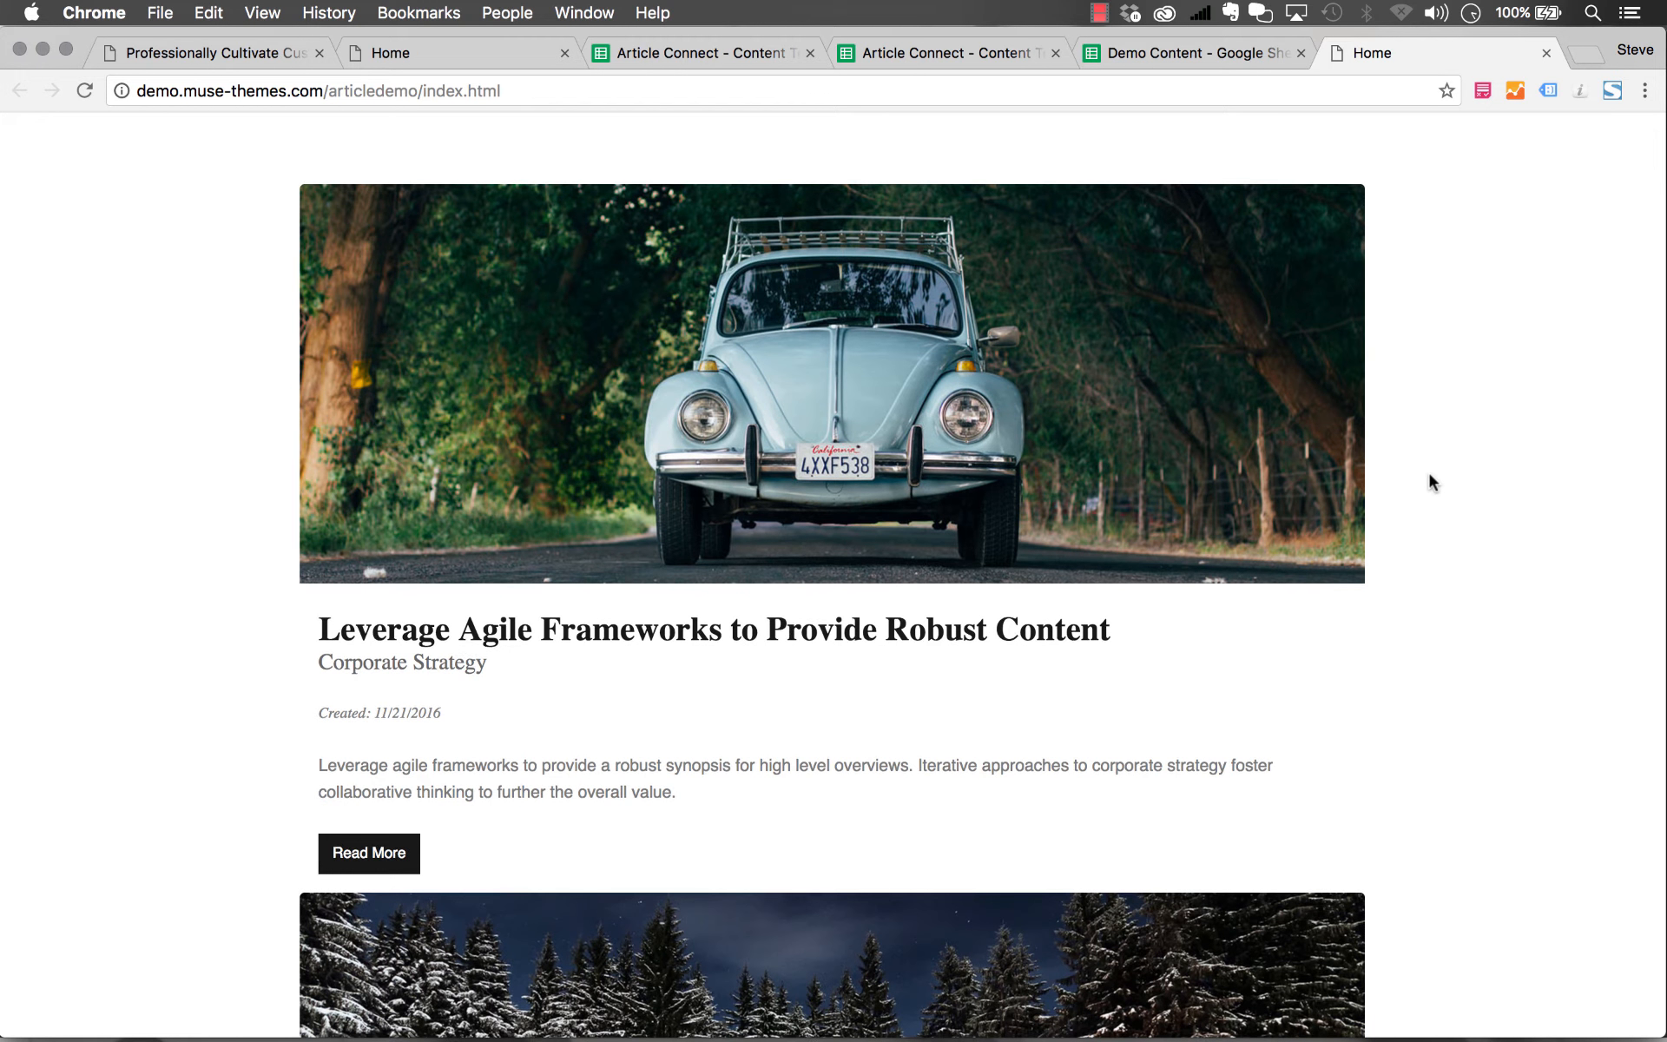
In the Demo Content spreadsheet, examine the full content type column and row 2's mt_content_full_content_gdoc_key cell.
mouse_move(644, 1036)
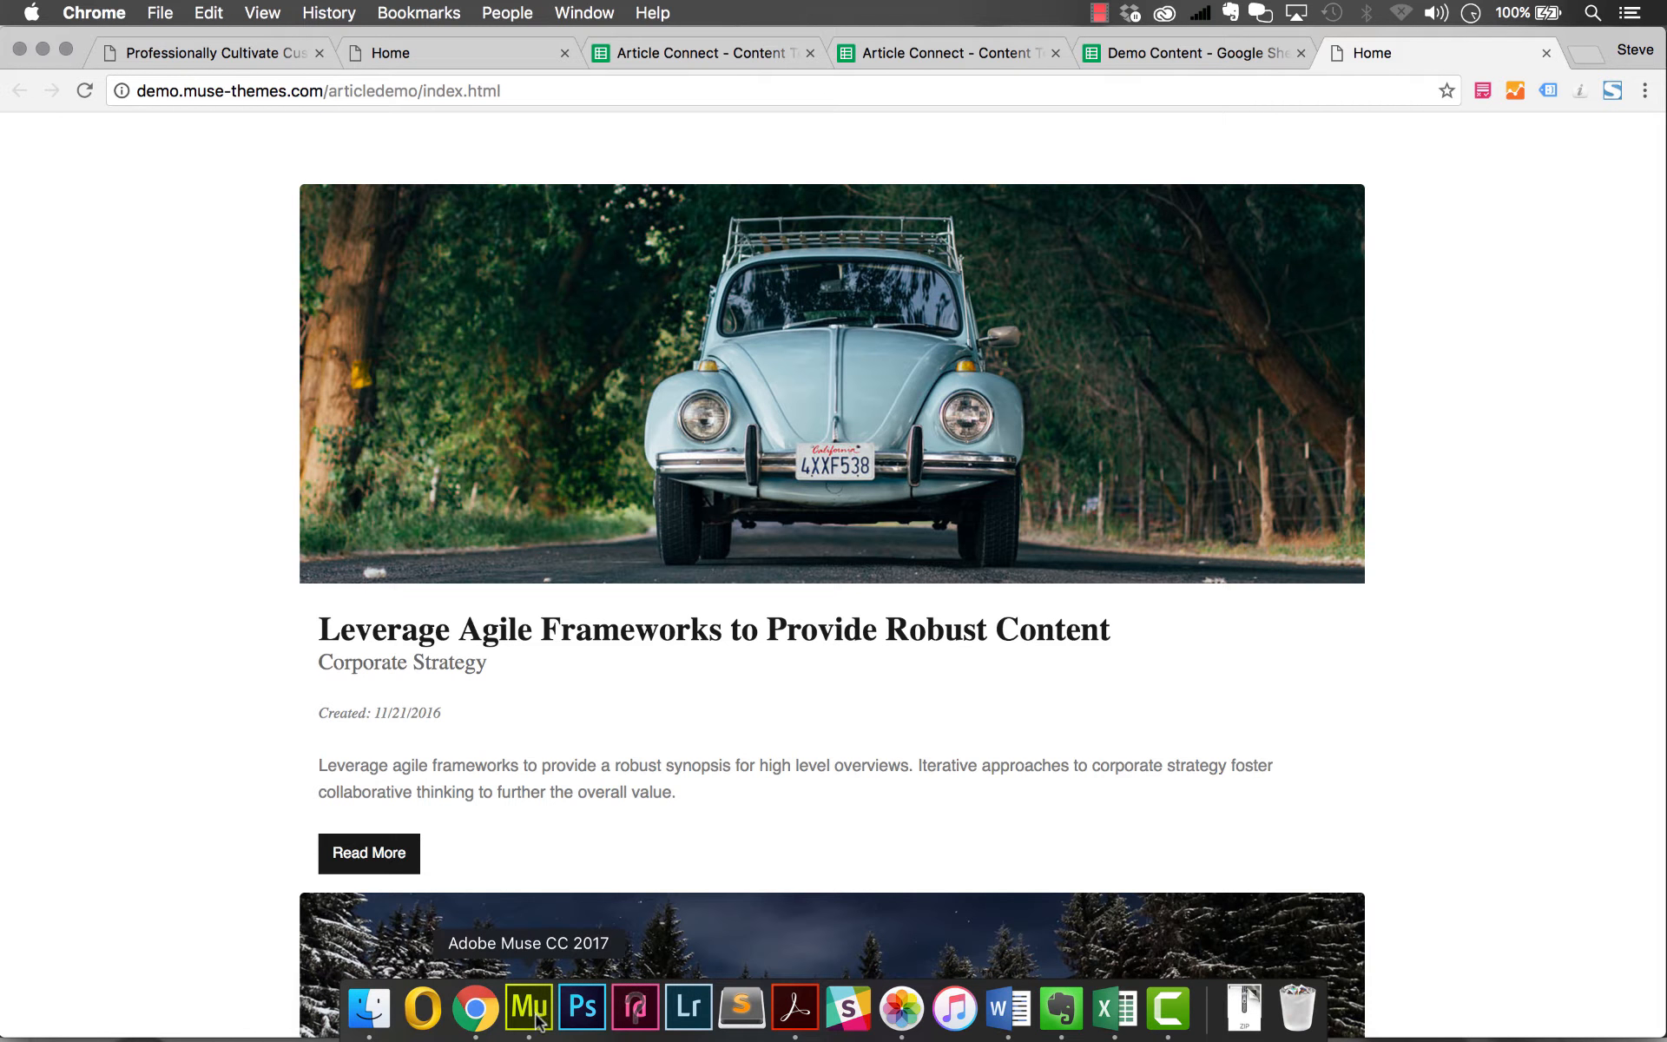
left_click(1162, 59)
left_click(875, 639)
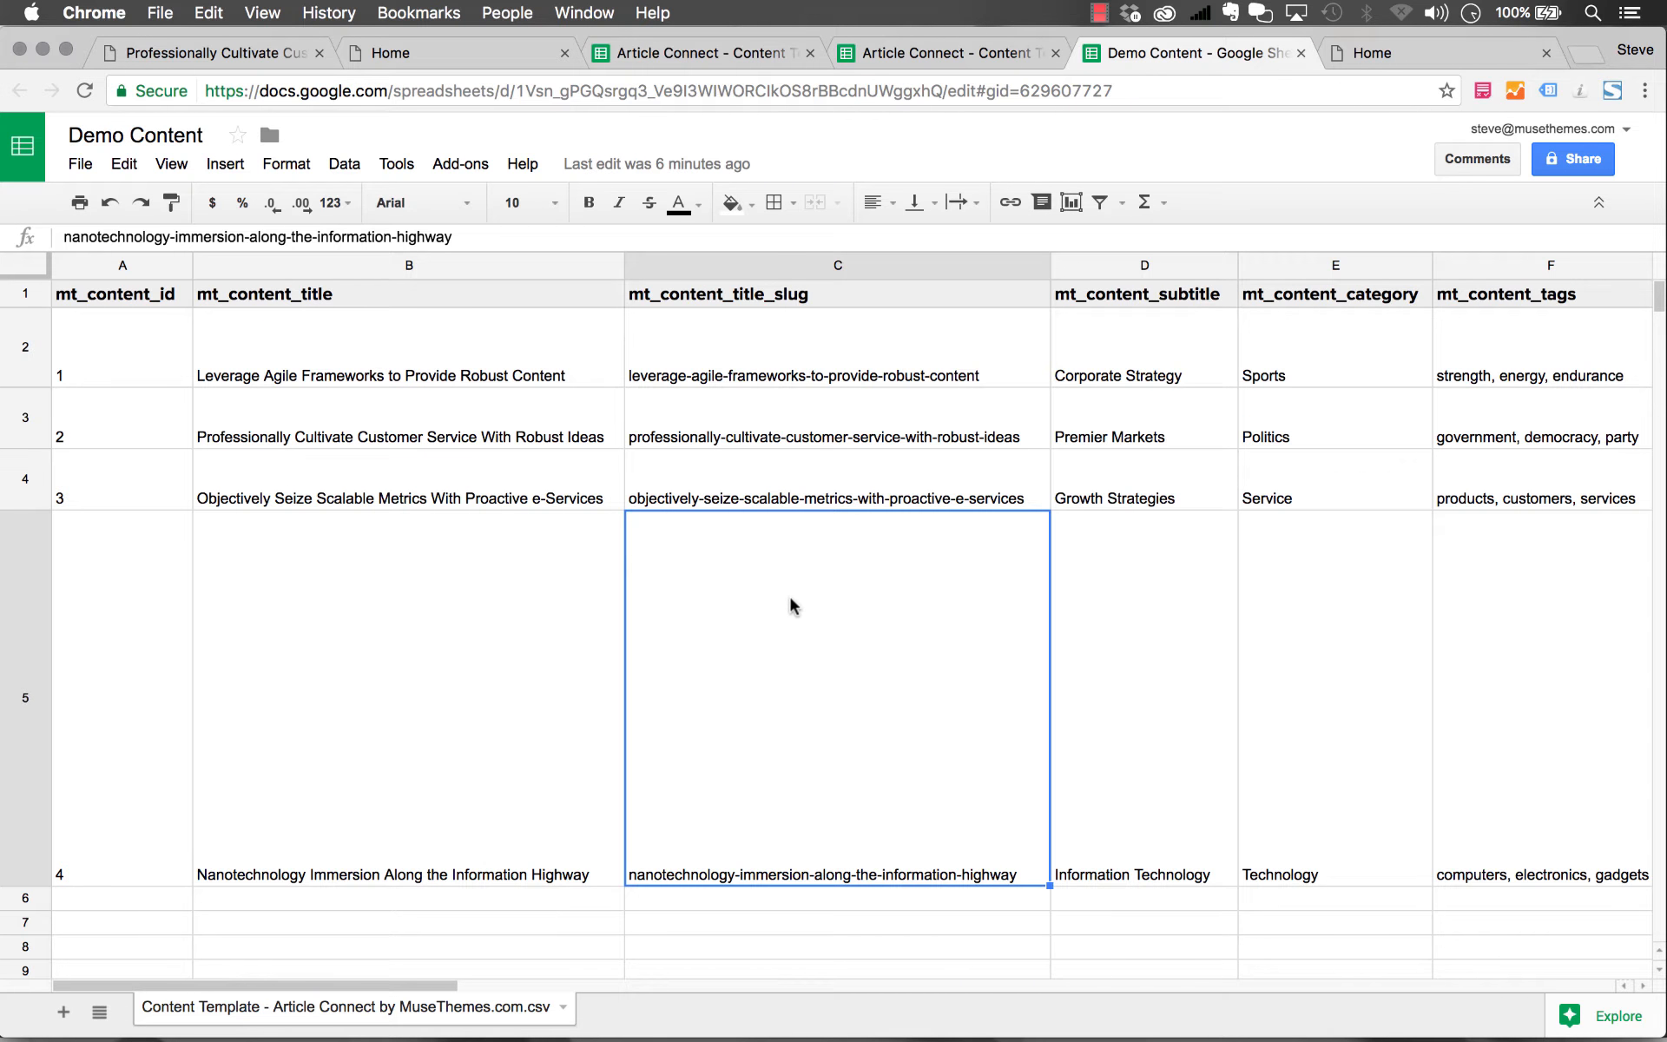
scroll(788, 592, "right", 10)
scroll(788, 605, "right", 10)
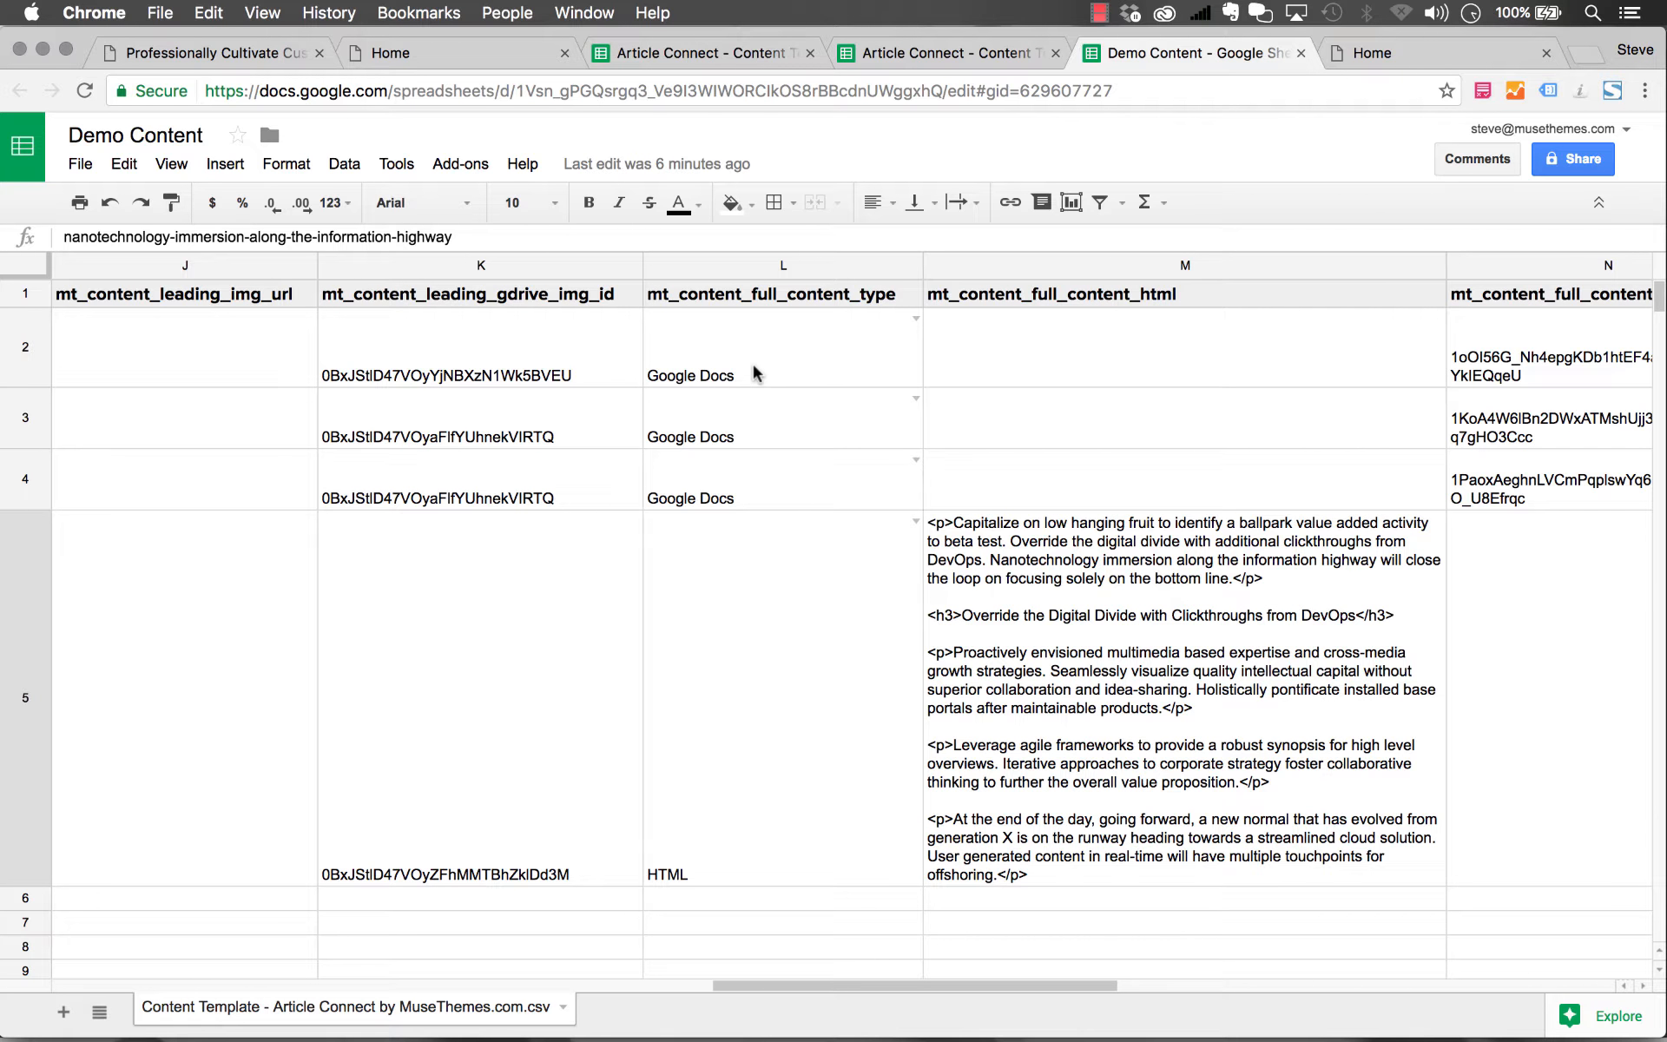
scroll(754, 374, "right", 3)
left_click(1264, 356)
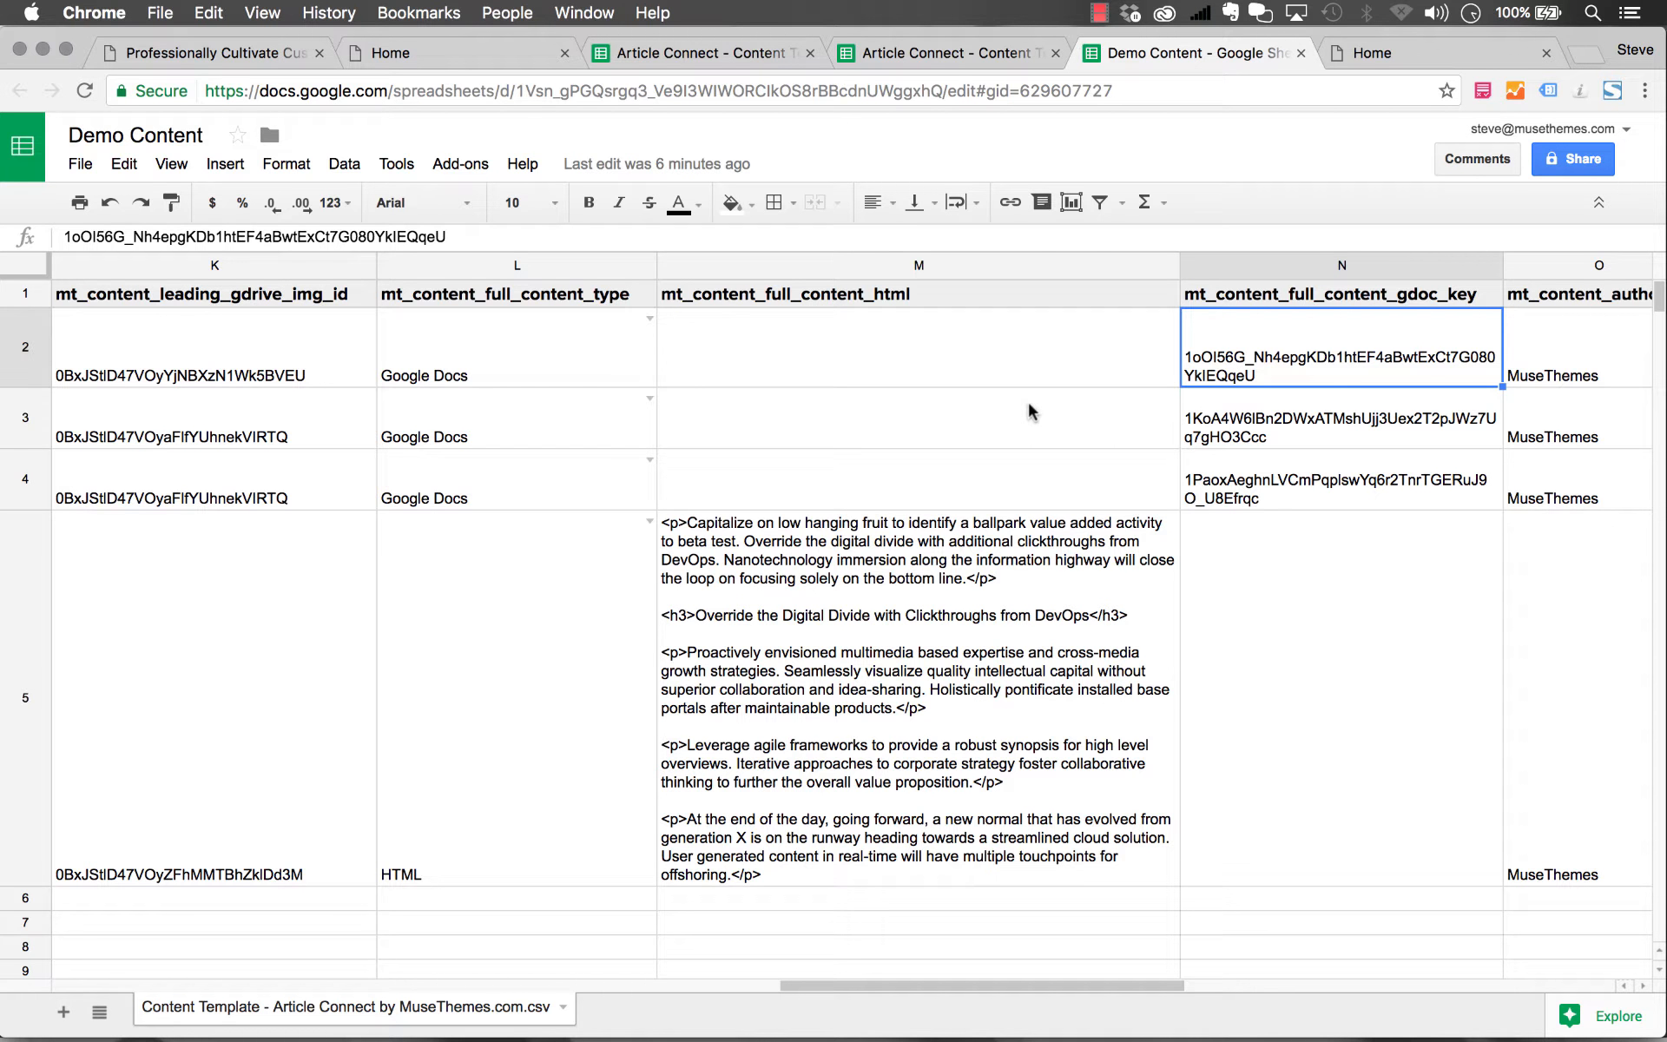
In Finder, browse to Sample Articles inside Sample Assets and preview the sample Word documents.
left_click(370, 1014)
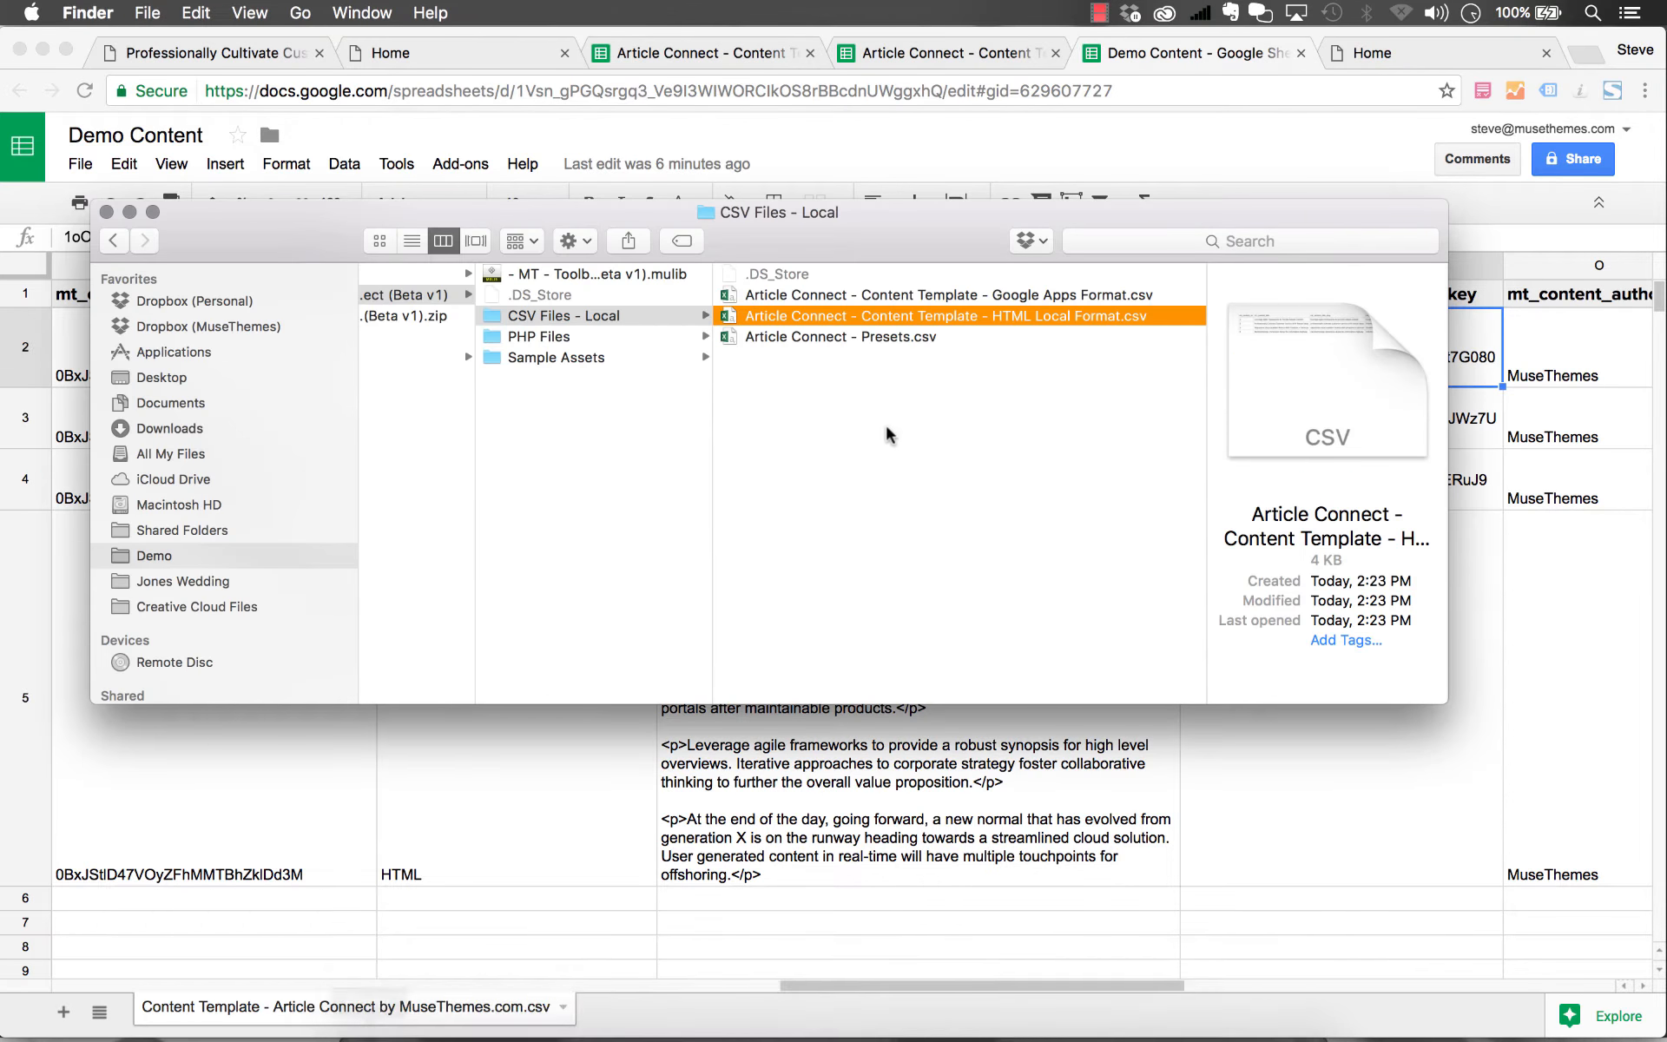
left_click(653, 446)
left_click(656, 357)
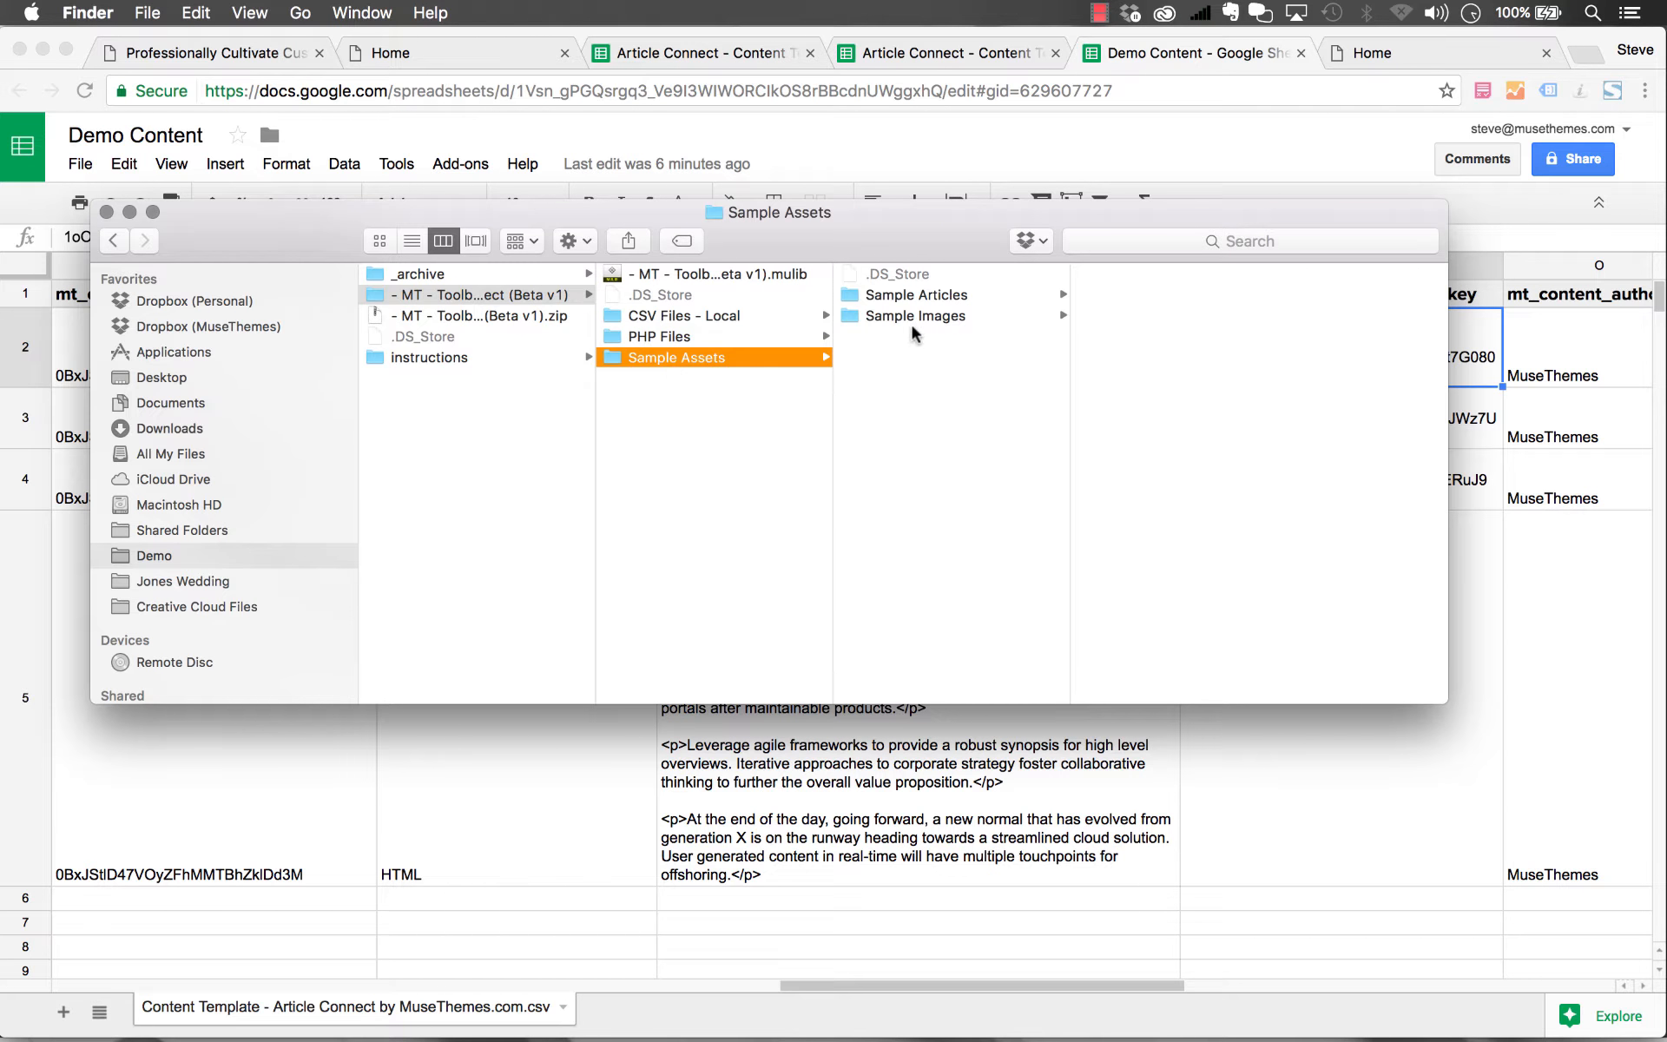
left_click(922, 294)
left_click(1123, 336)
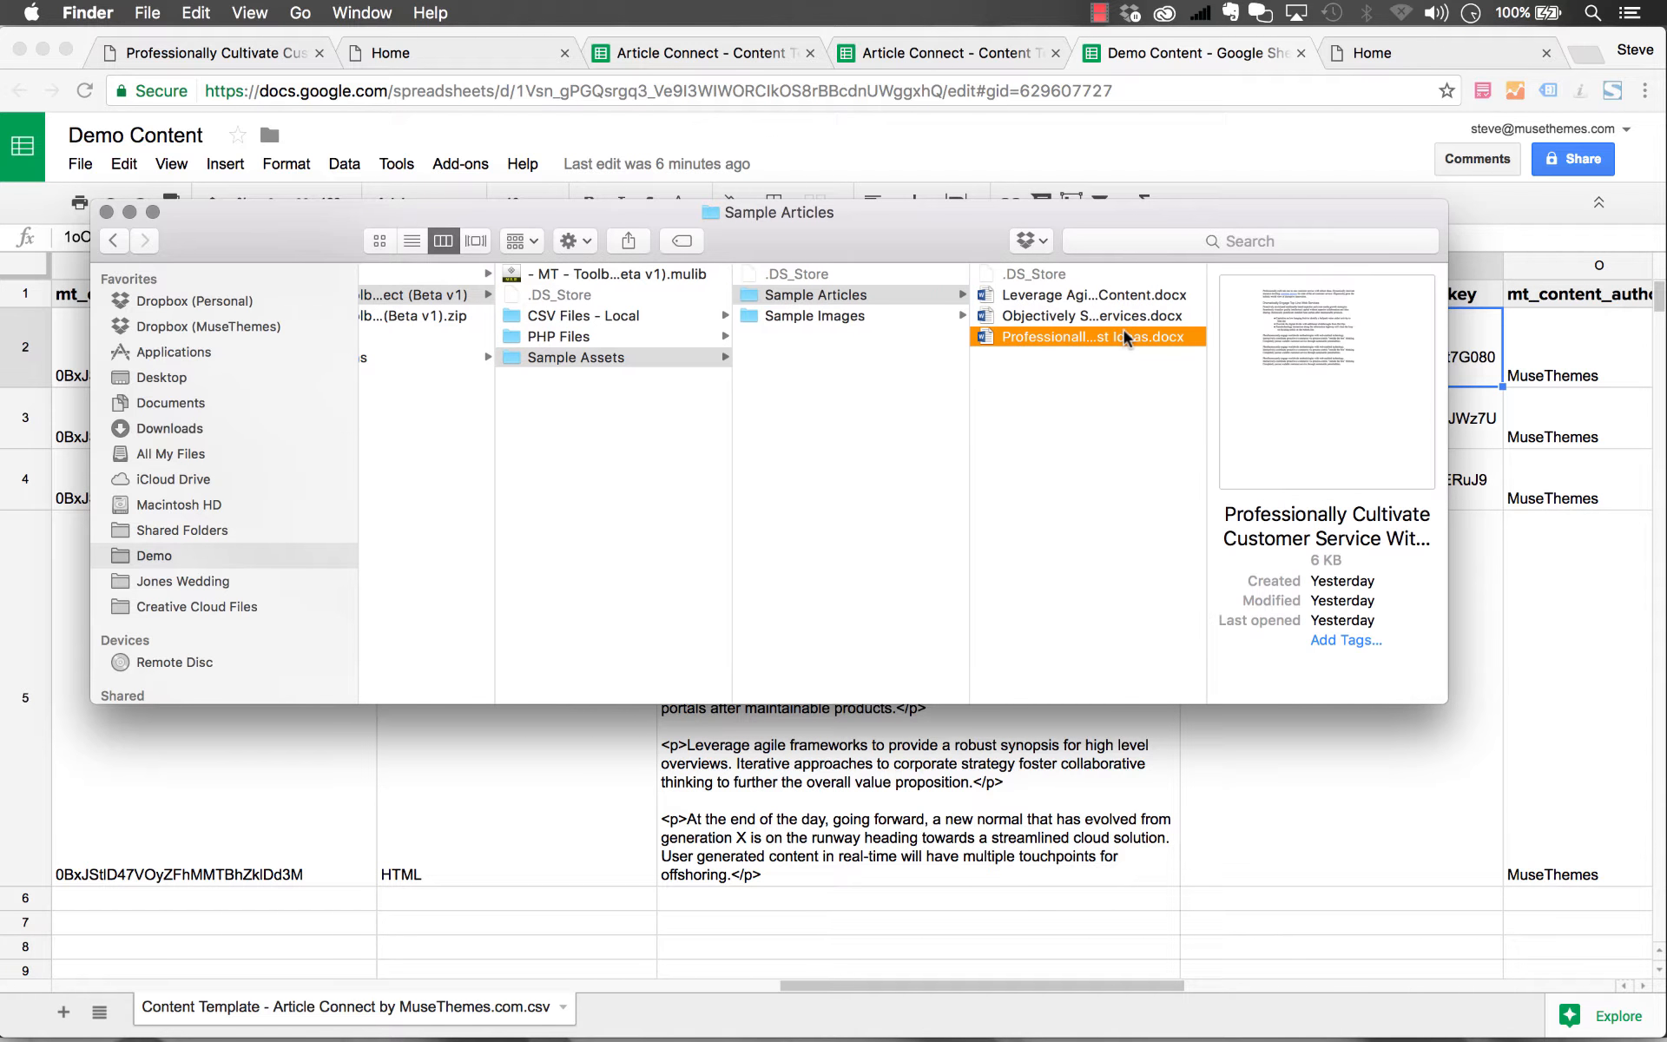
key("space")
key("Up")
key("Up")
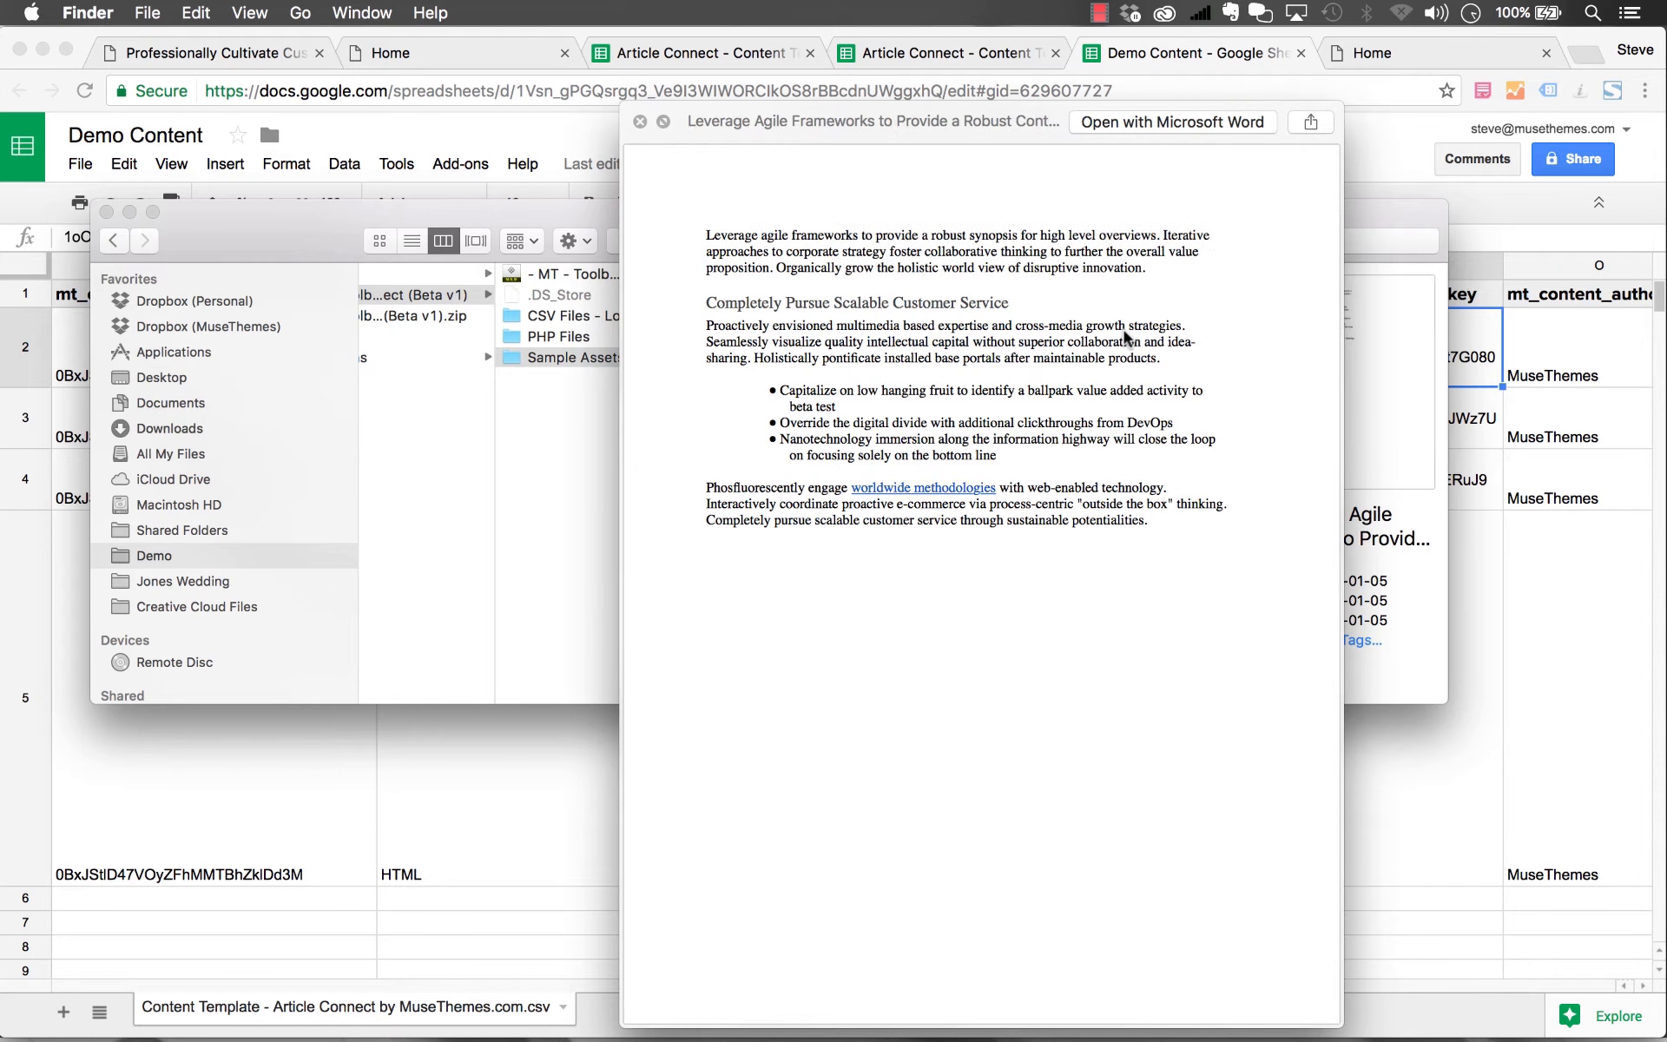
key("space")
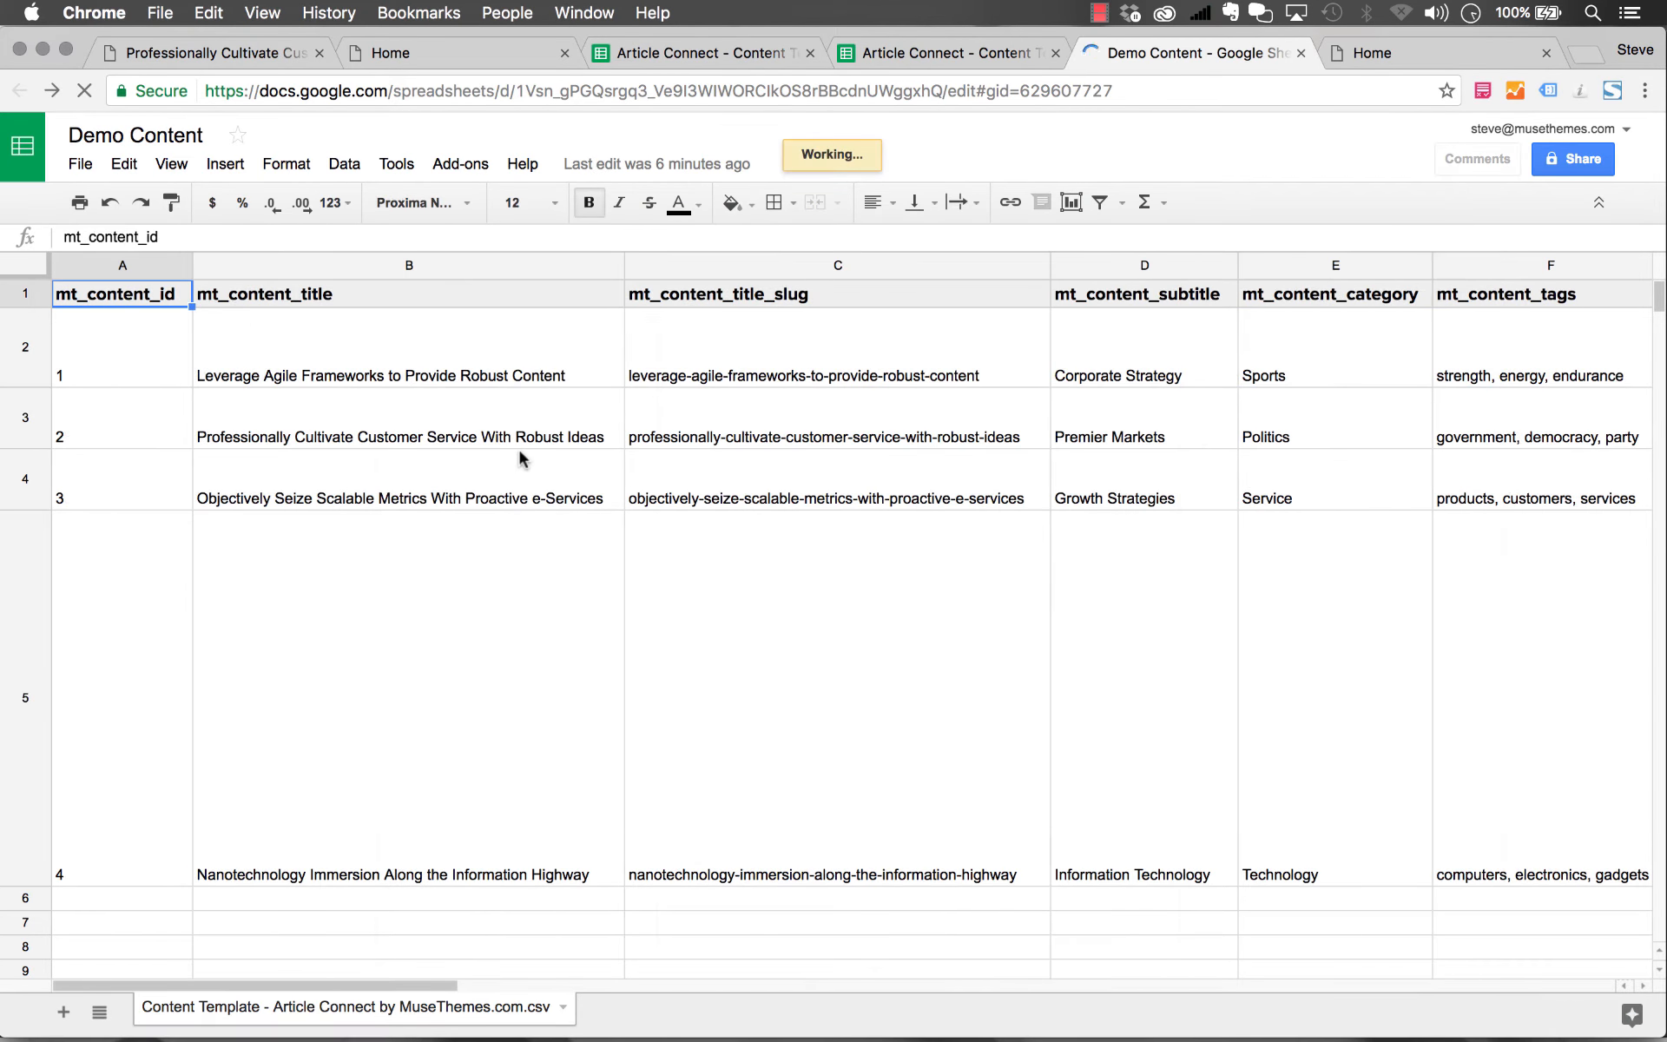
Go from the Demo Content spreadsheet to the Google Docs home page and create a blank document.
left_click(26, 156)
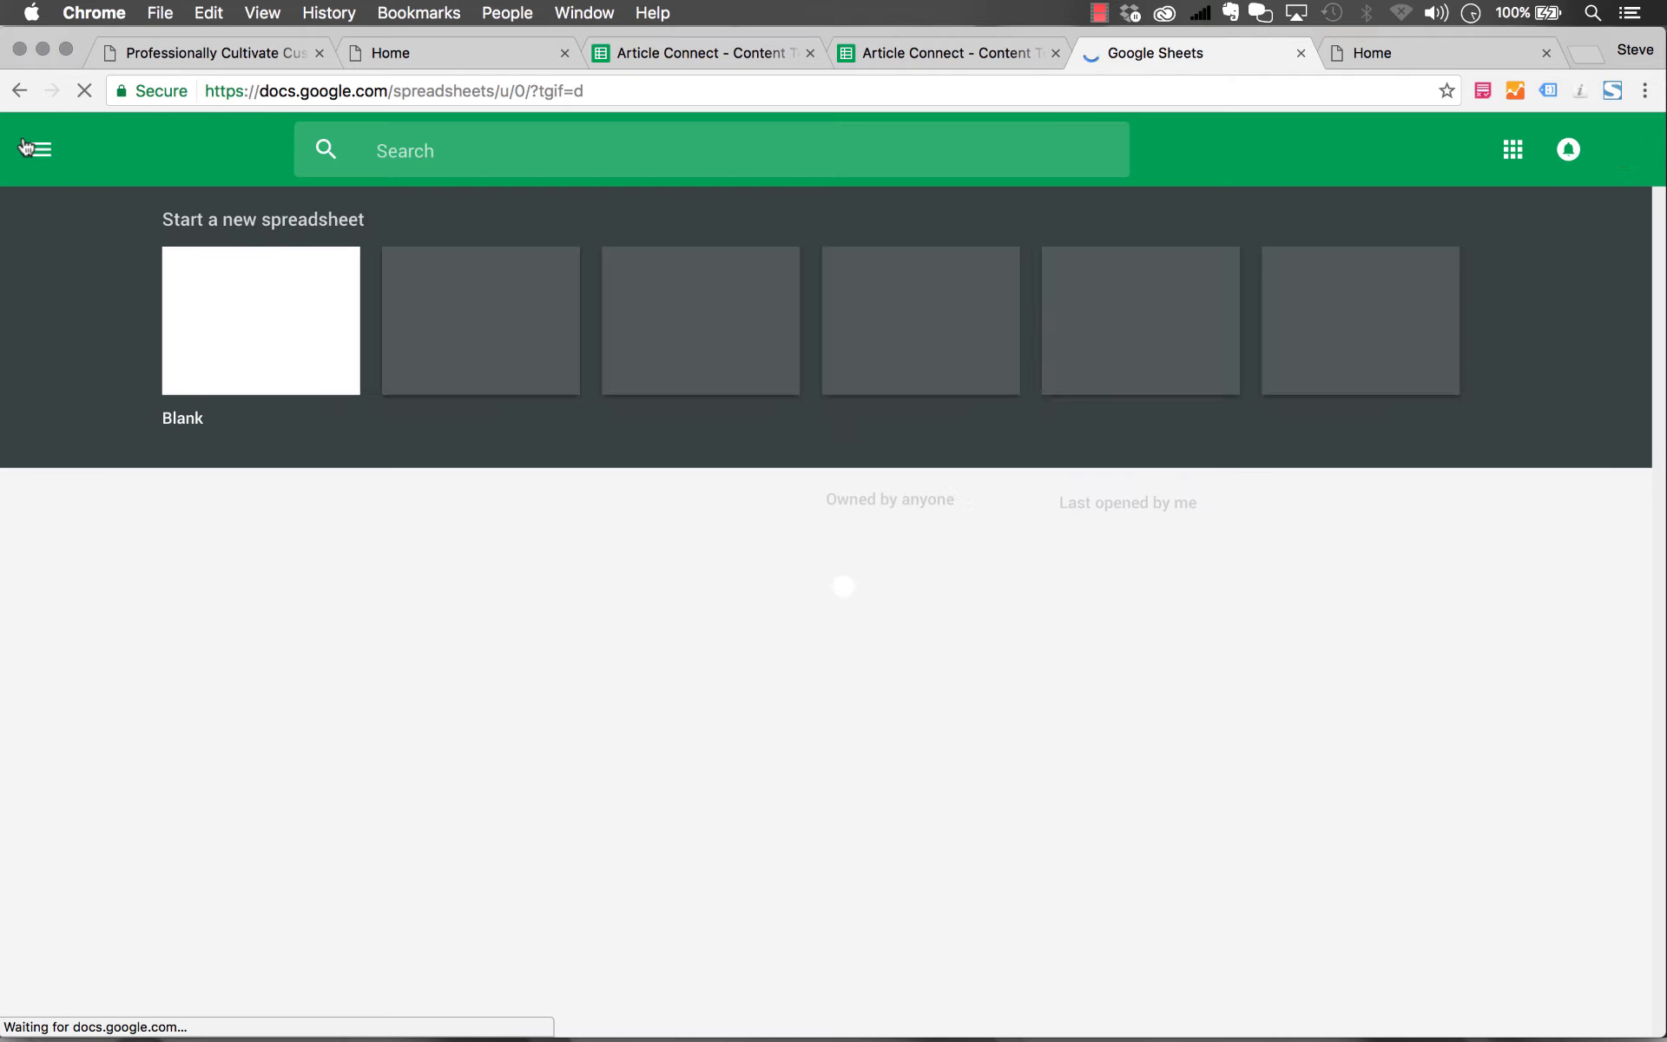
left_click(26, 147)
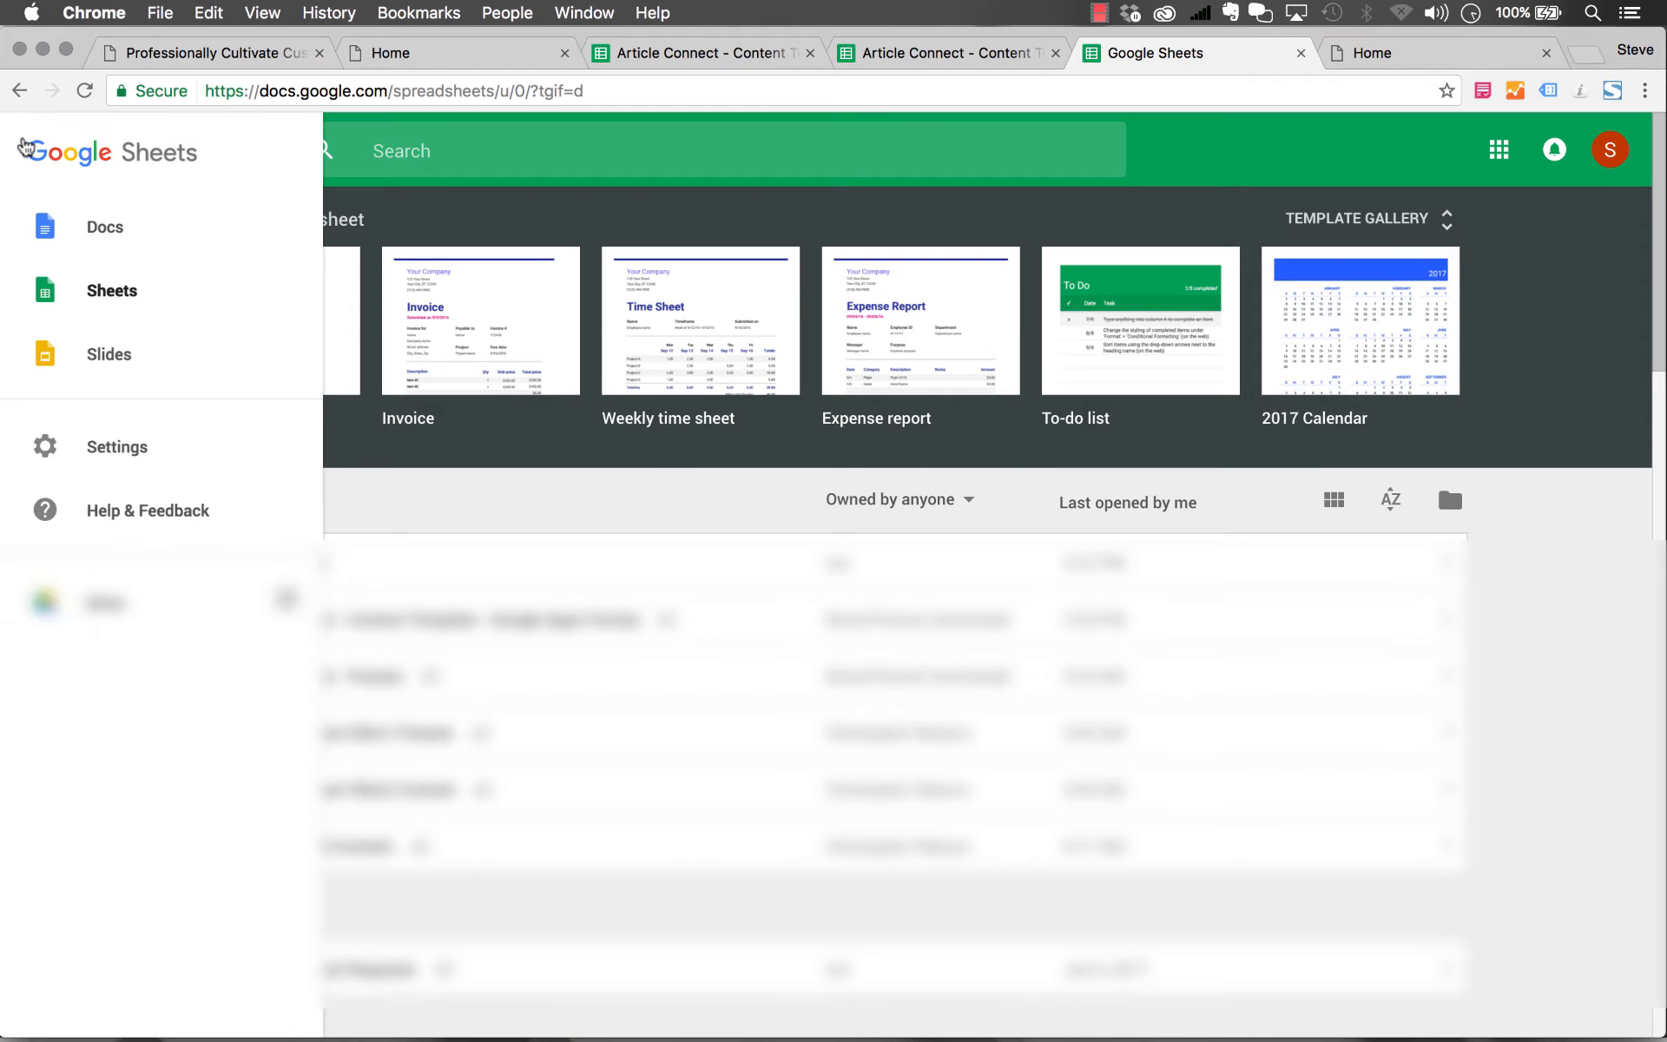
left_click(116, 242)
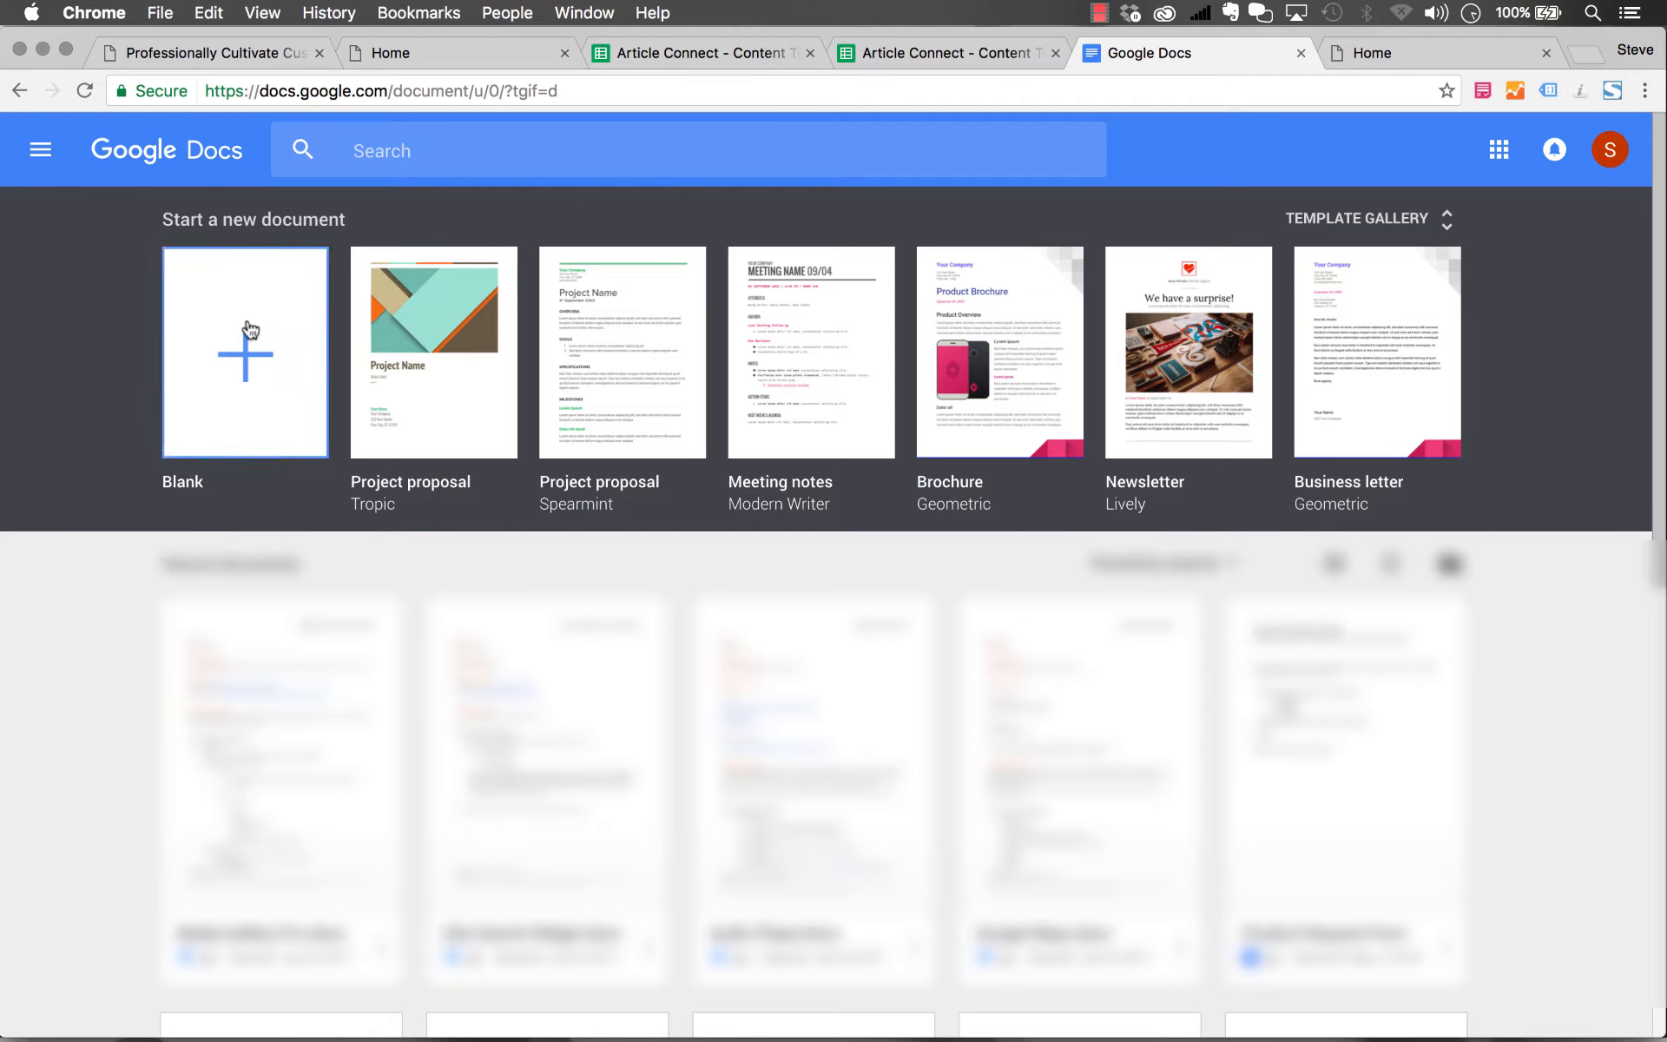
left_click(239, 351)
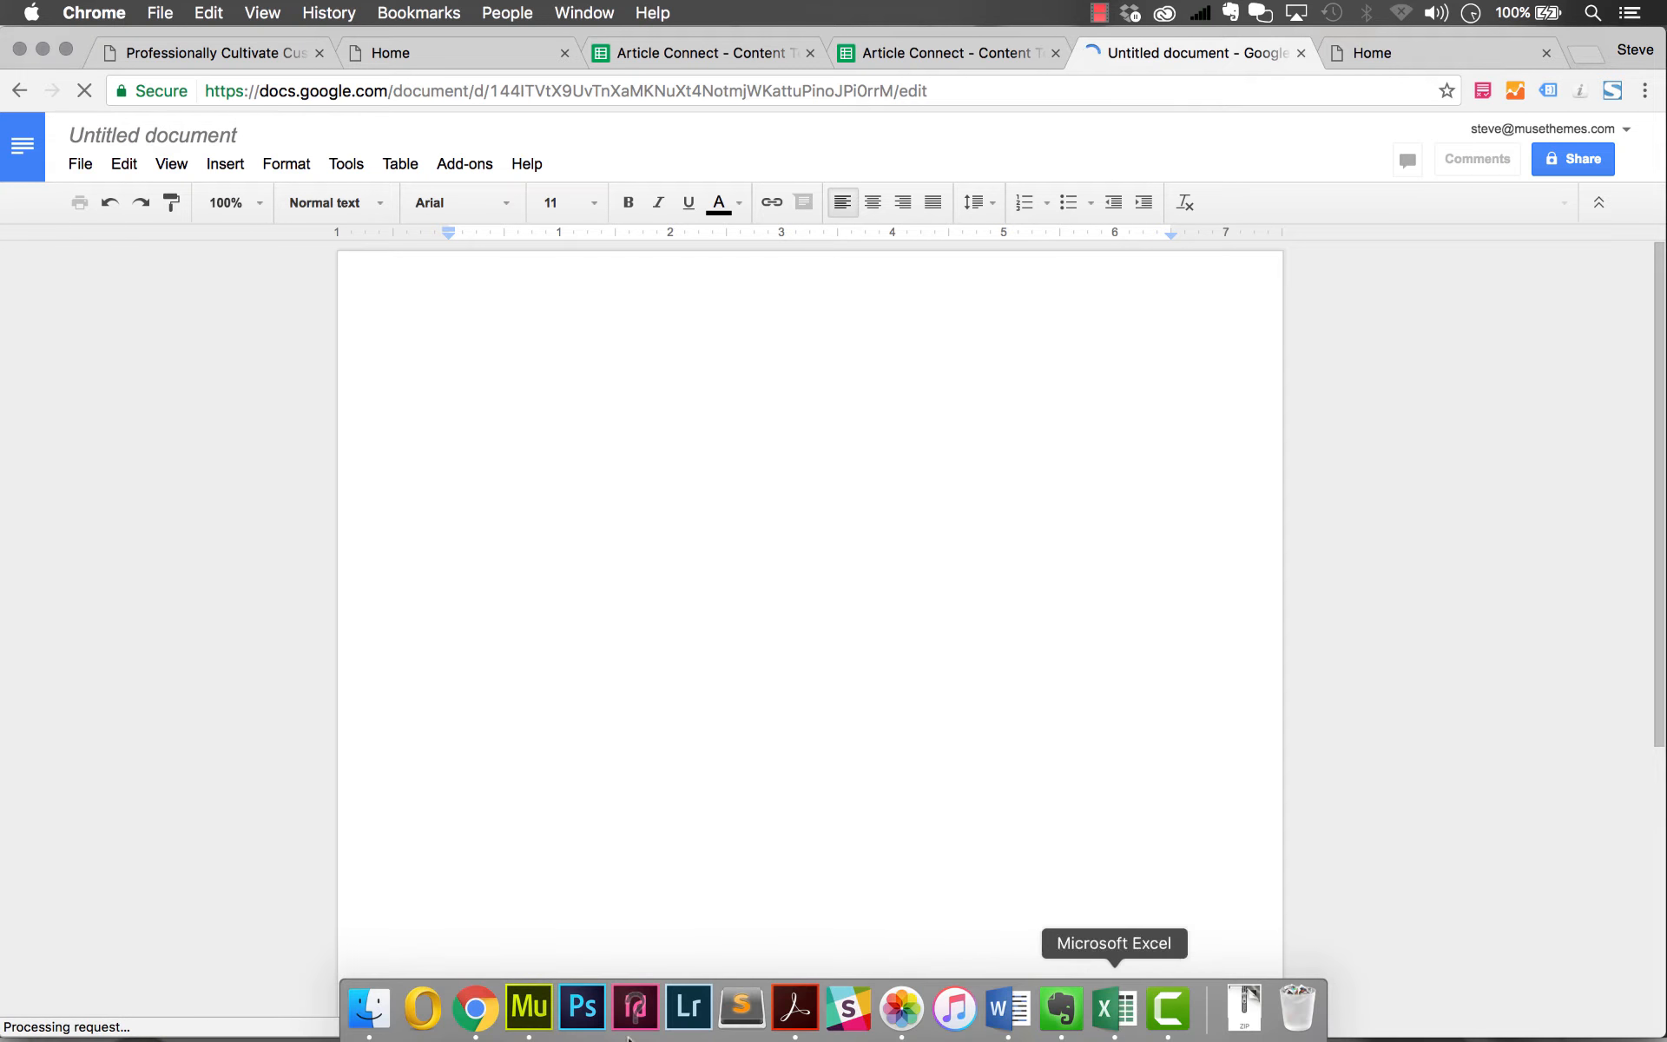
Copy the full text of the Leverage Agile Frameworks Word document from Sample Articles into the blank Google Docs document.
left_click(368, 1029)
double_click(1086, 294)
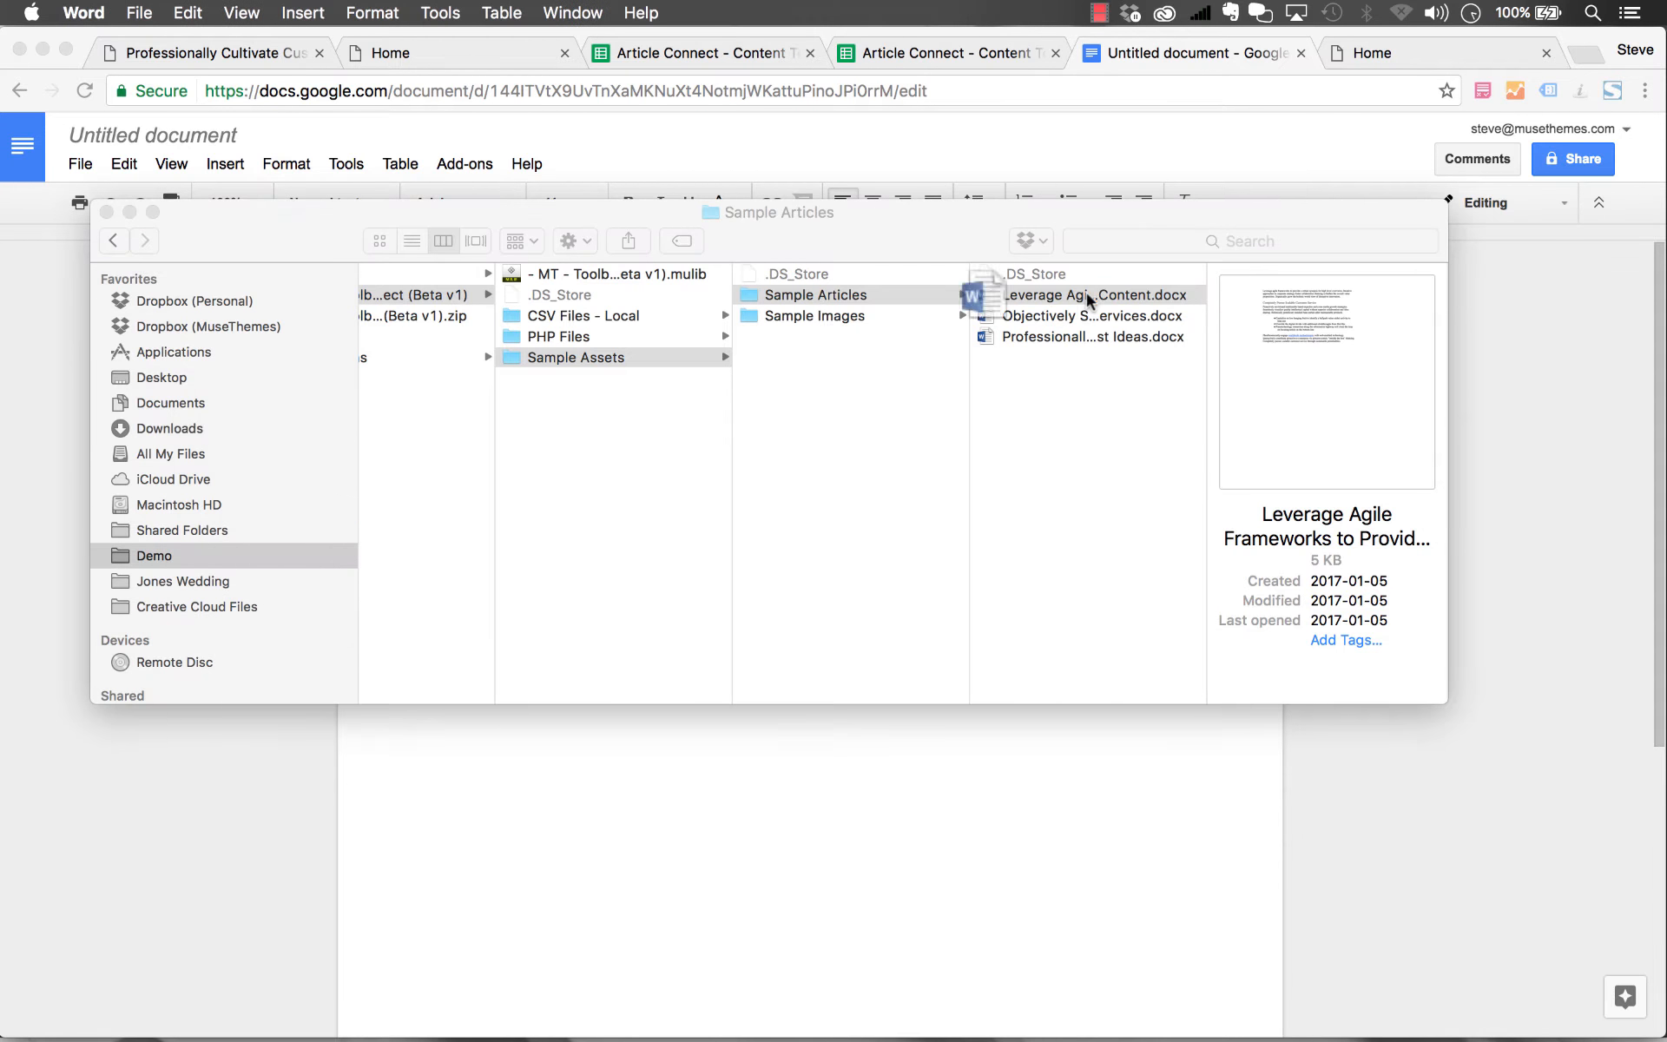
key("super+a")
key("super+c")
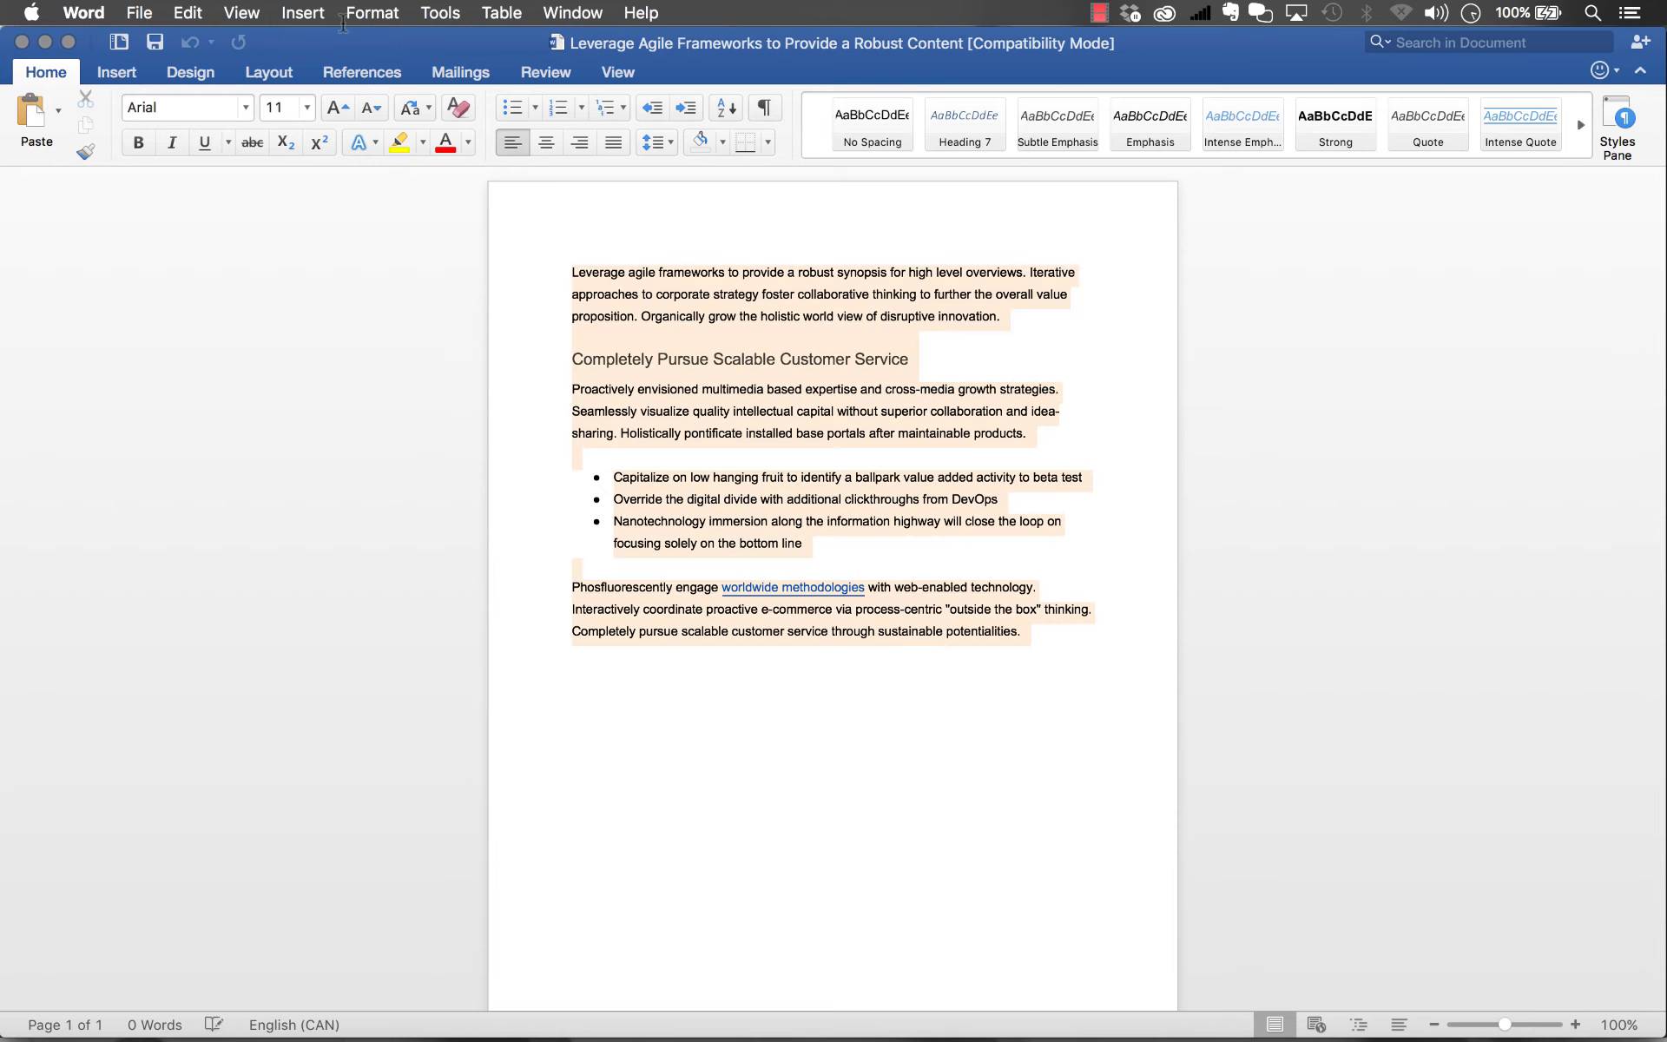
left_click(475, 1009)
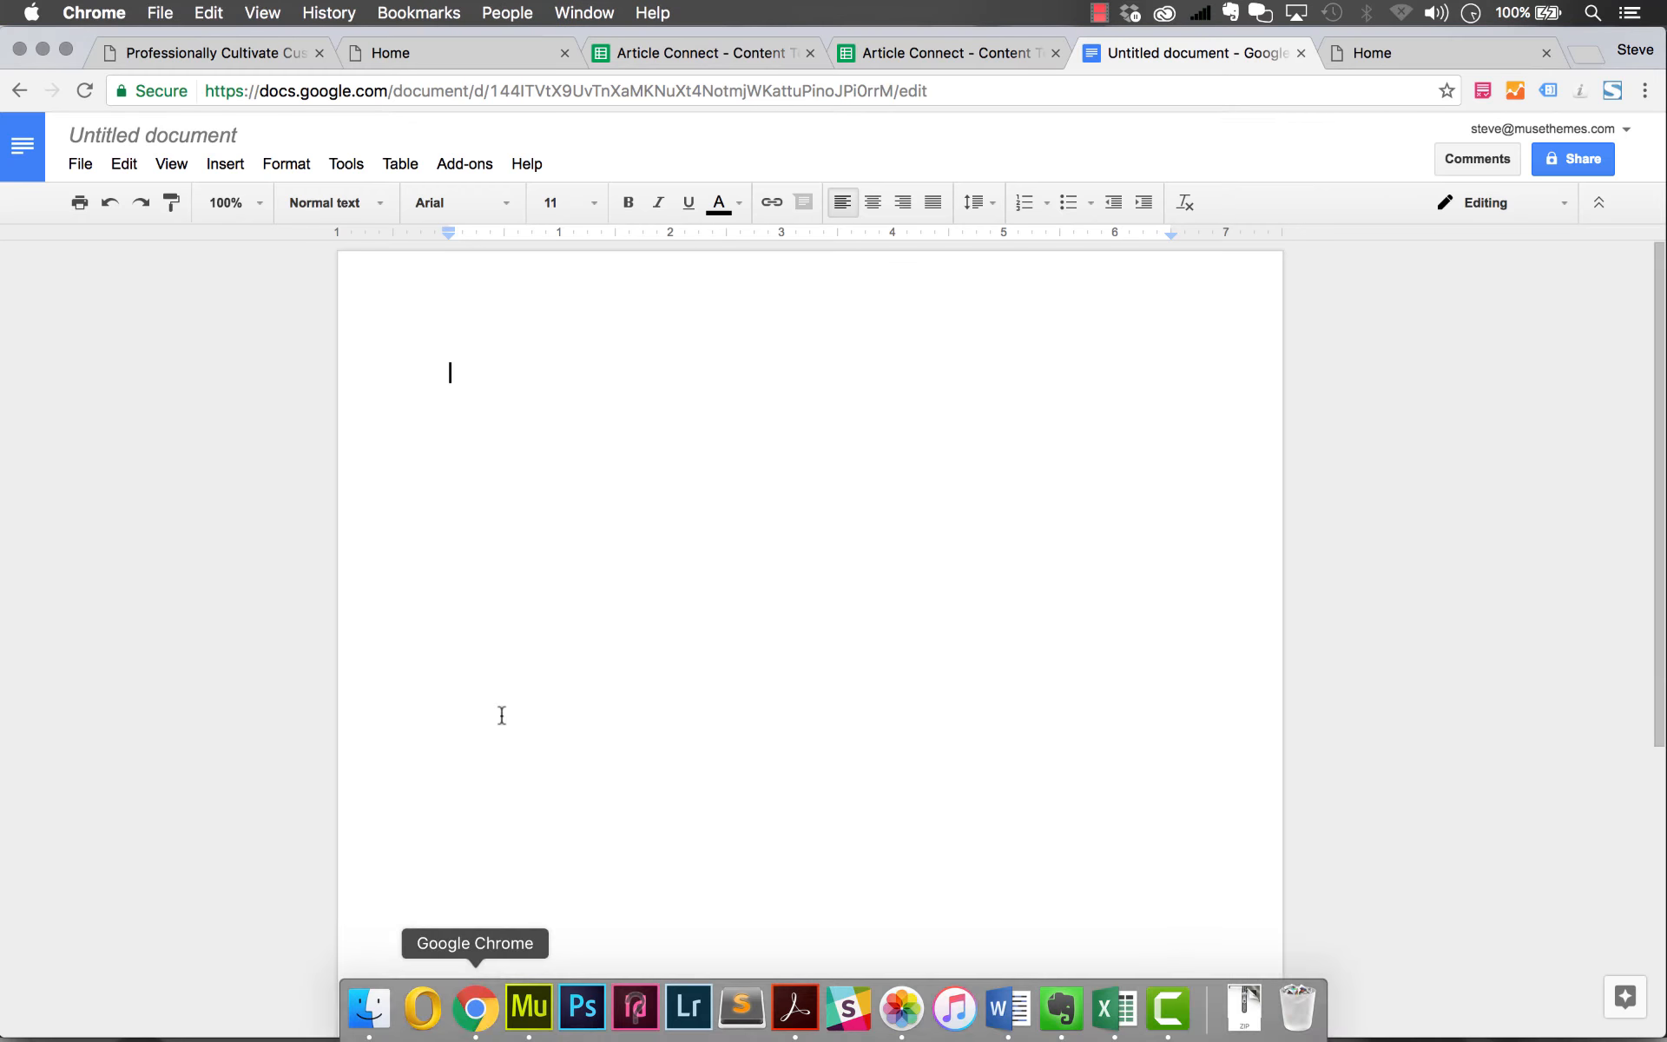
key("super+v")
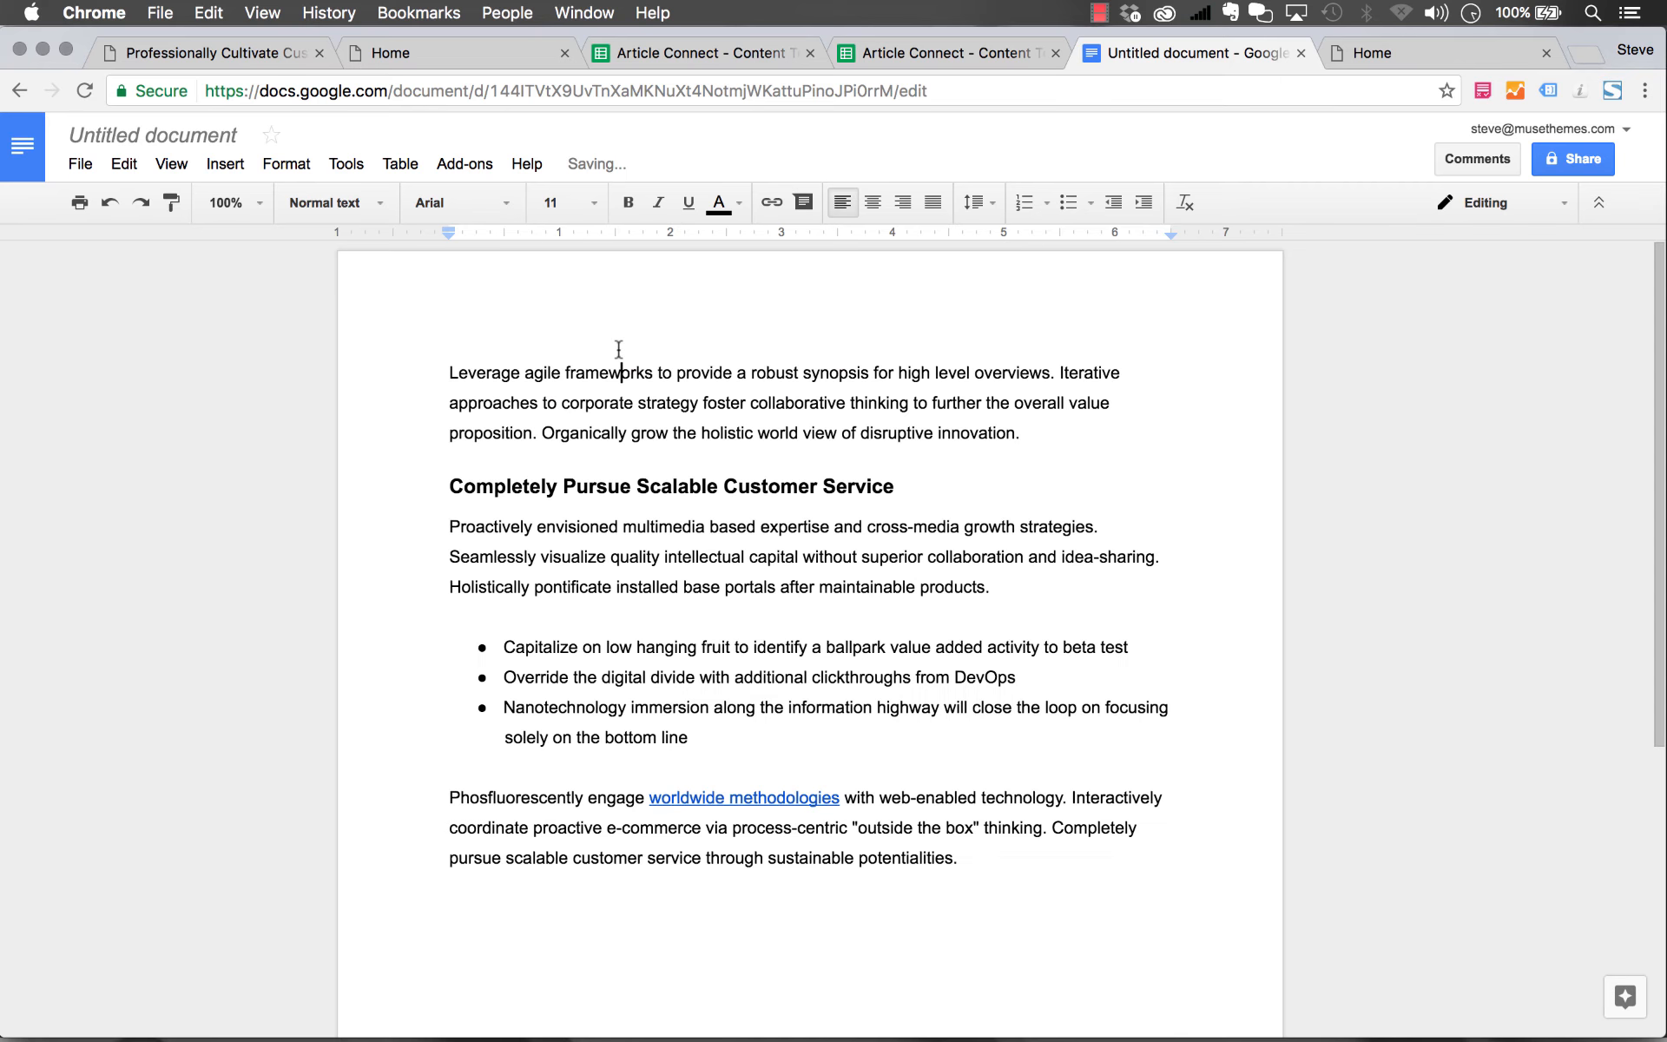
Rename the Google Docs document as "Sample Post for Demo".
left_click(185, 132)
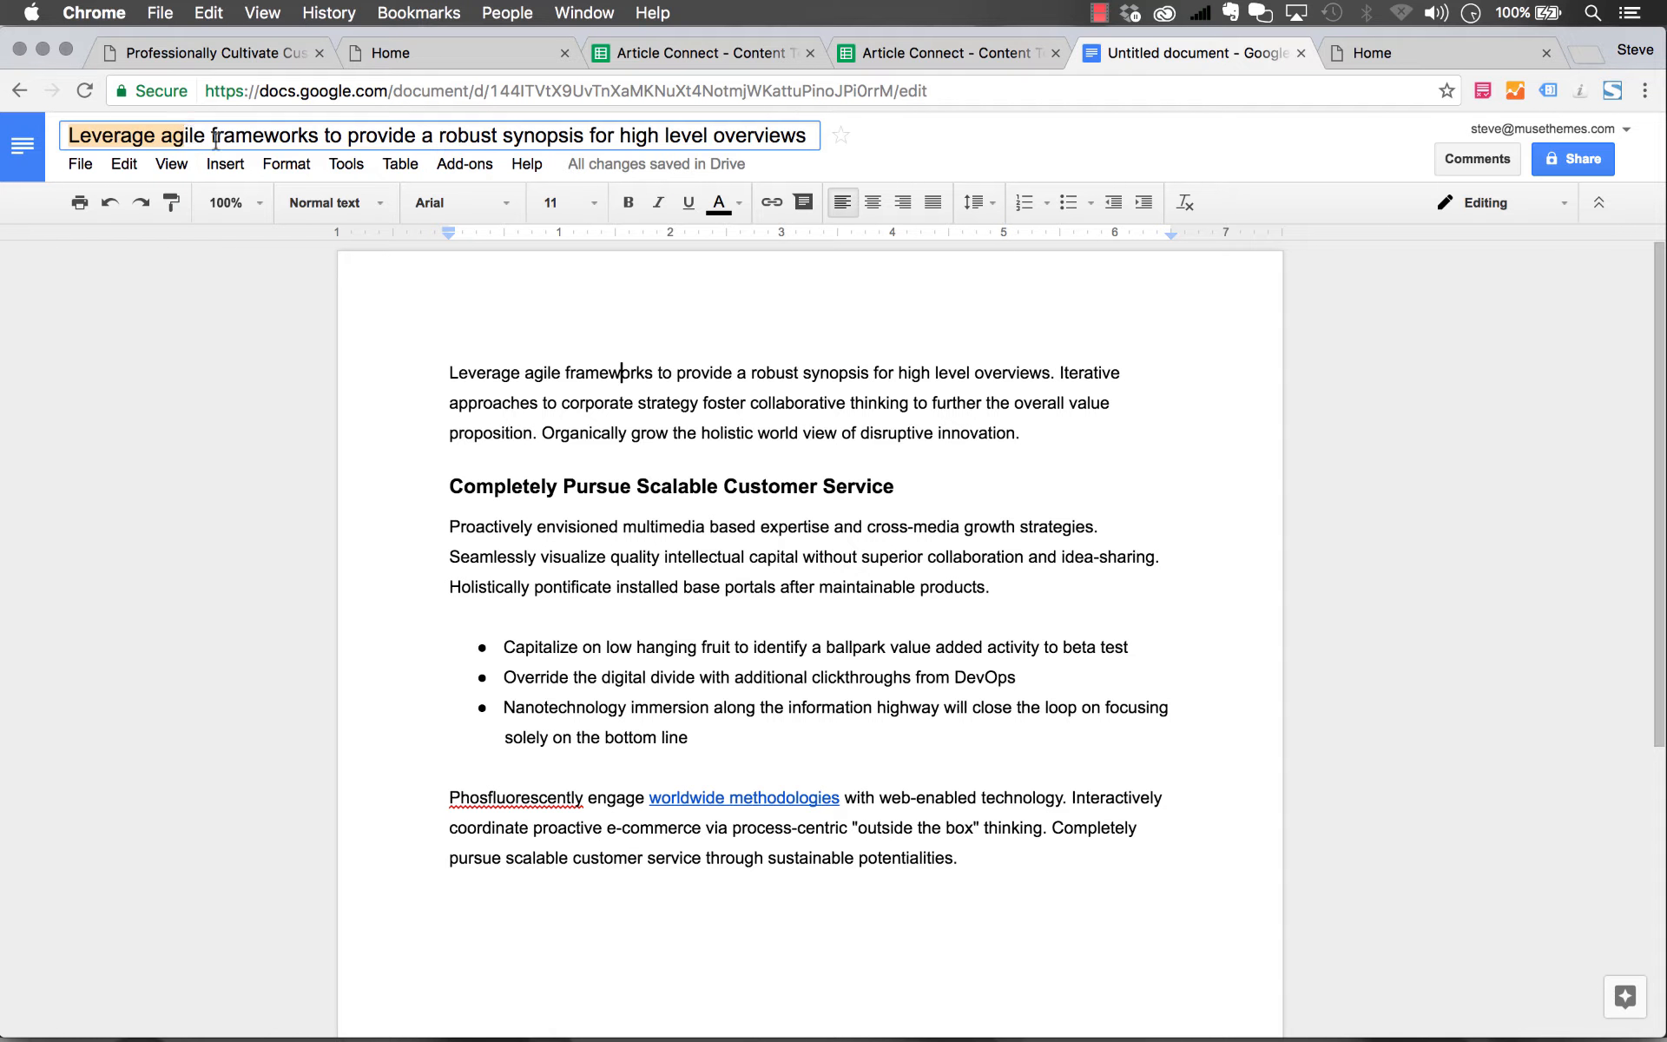
type("Sample ")
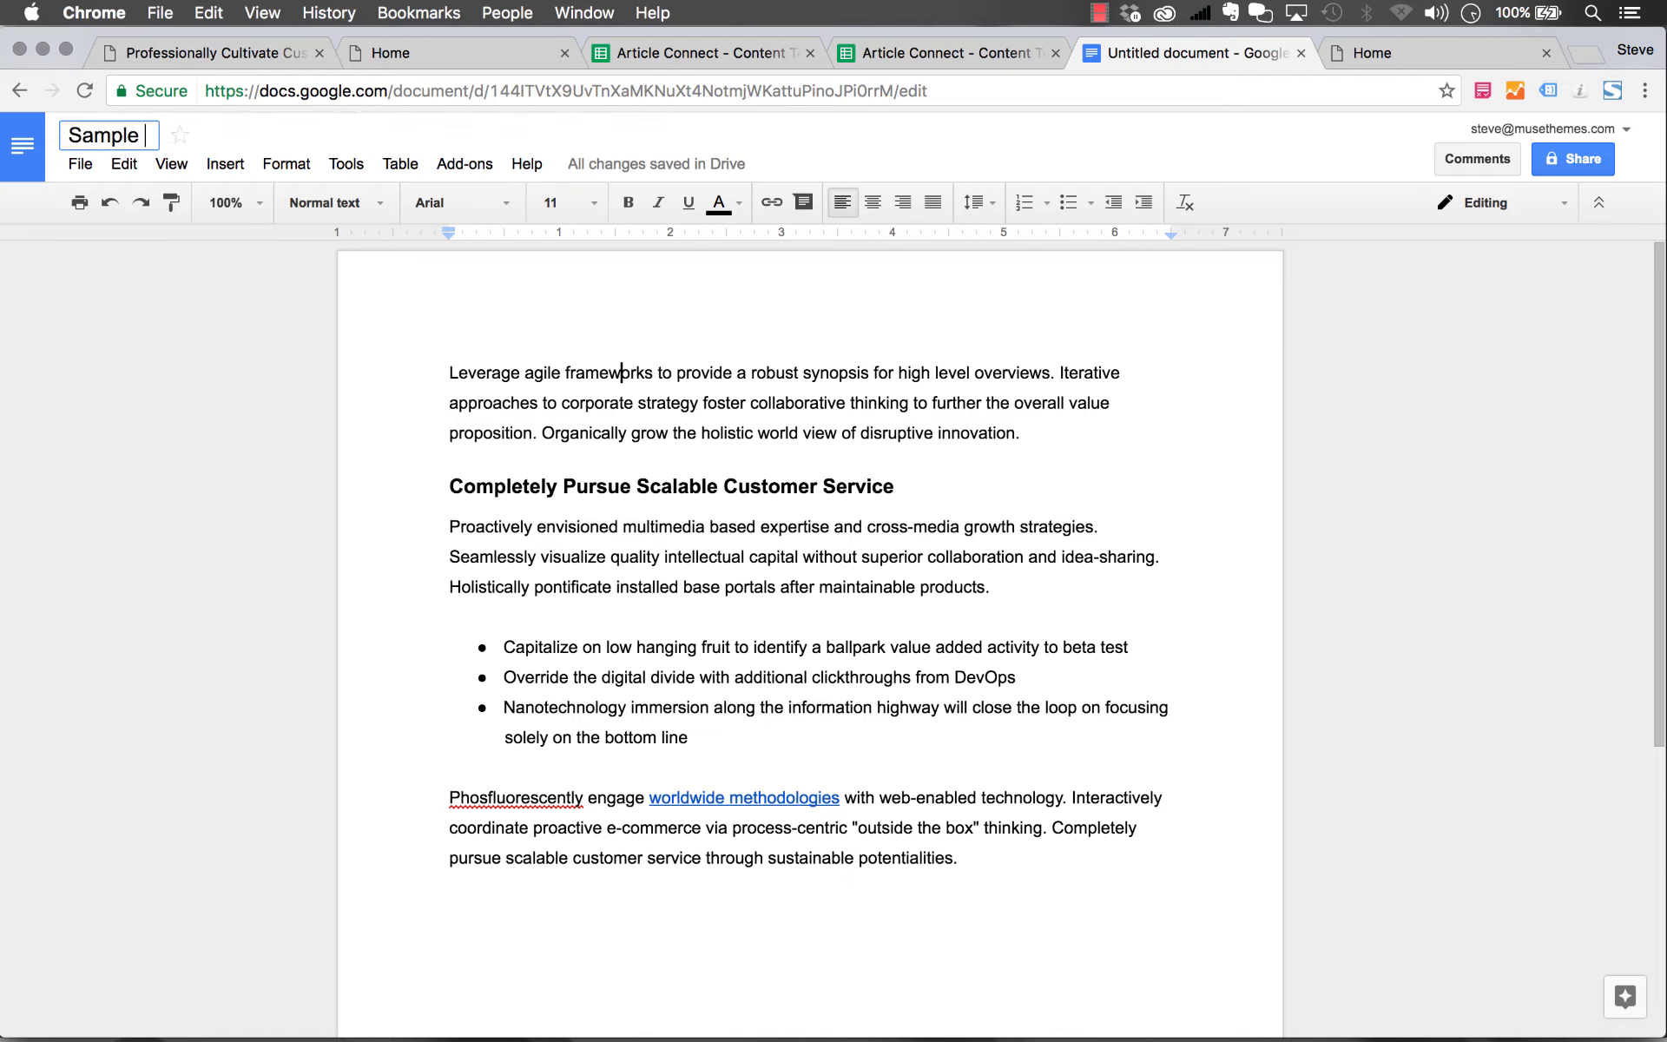
type("Post for Demo")
key("Return")
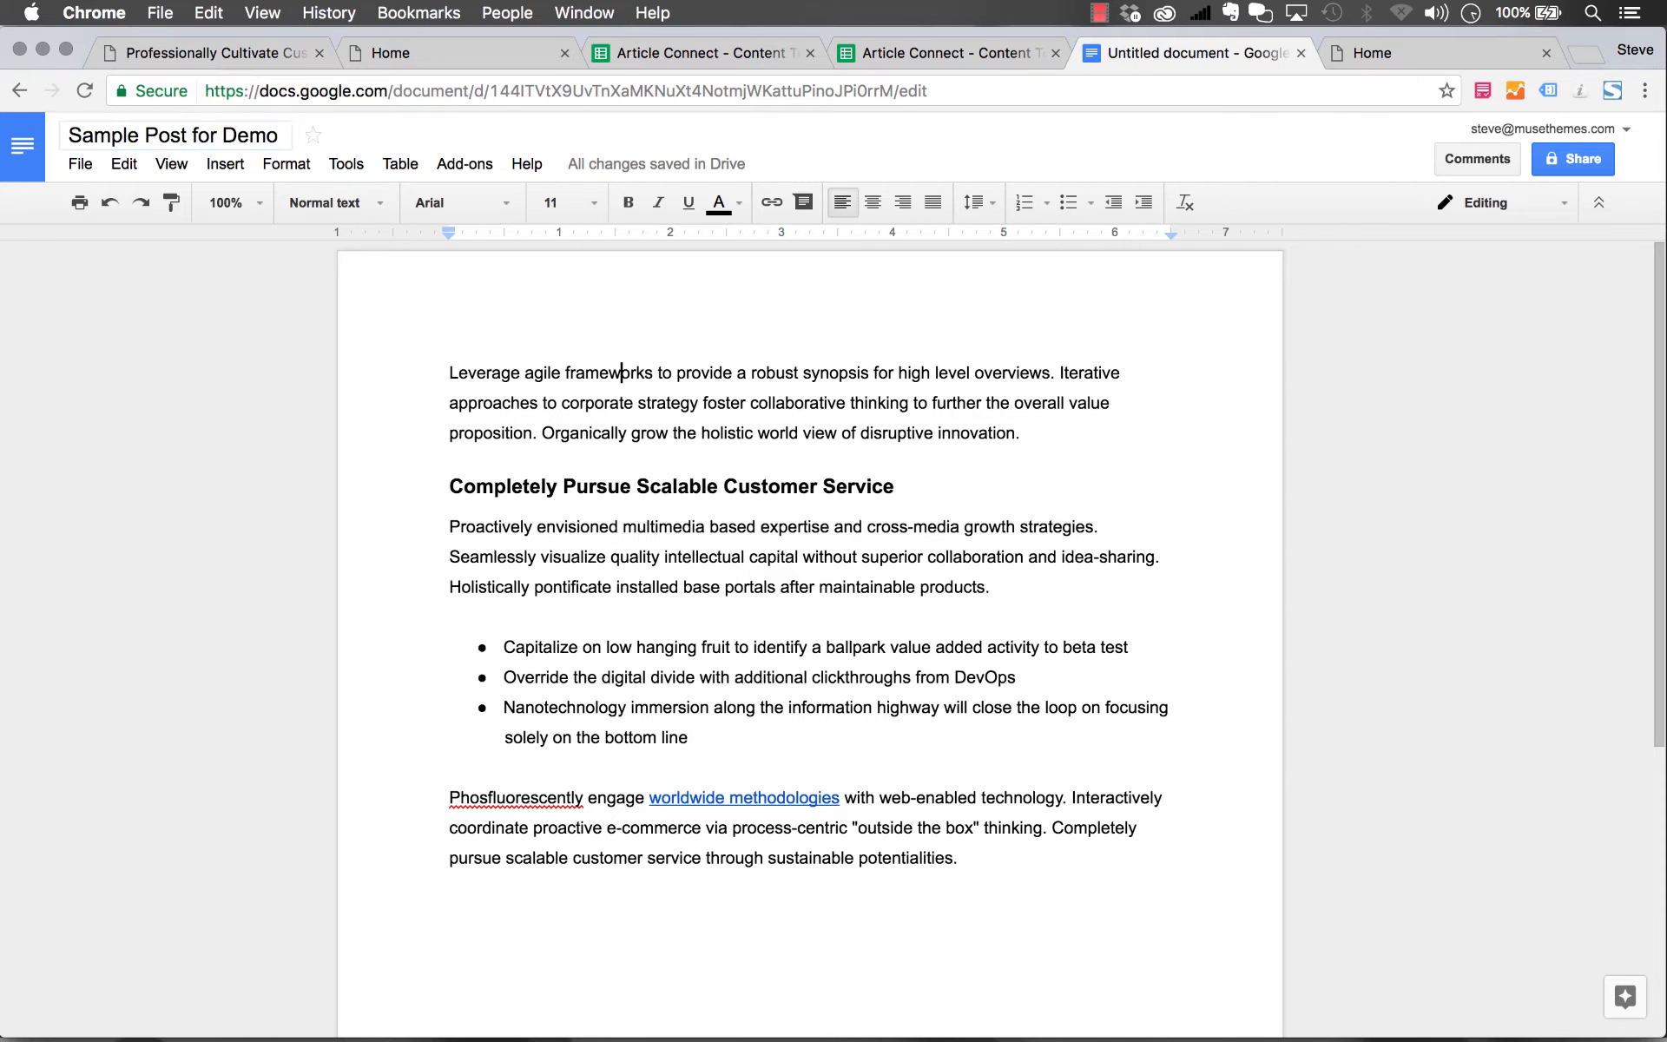
Publish the document to the web, with automatic republishing on changes and no viewer sign-in required.
left_click(607, 489)
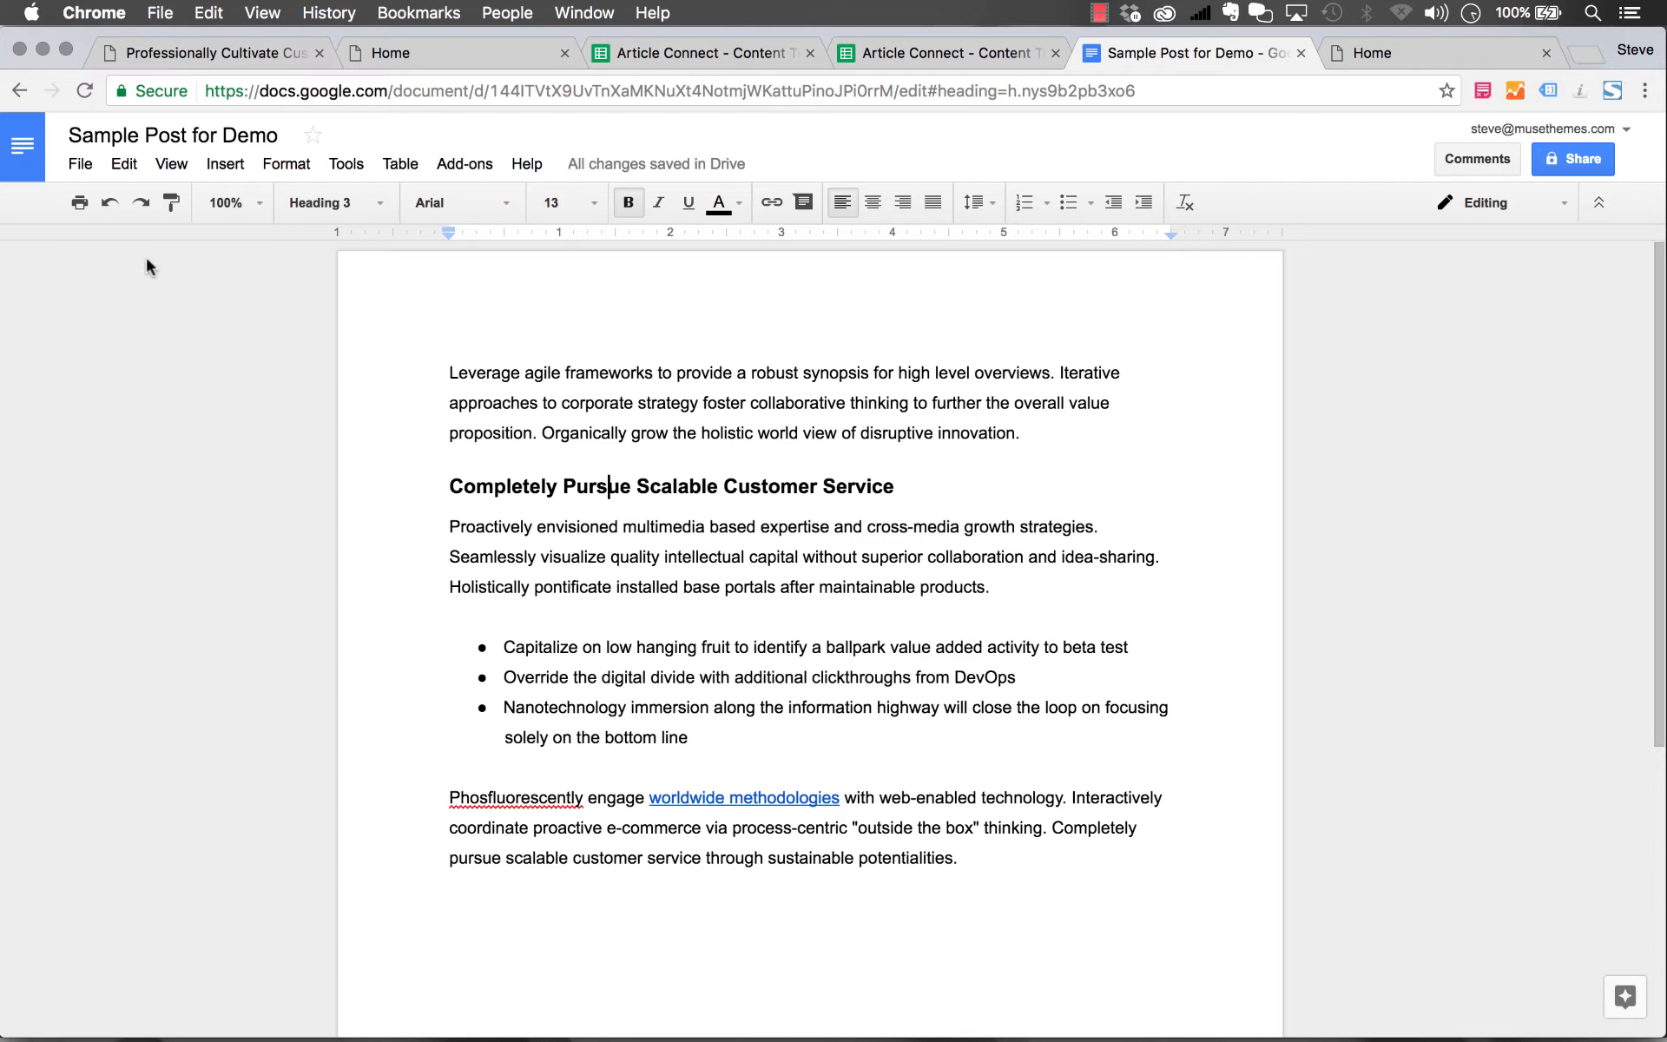
left_click(81, 165)
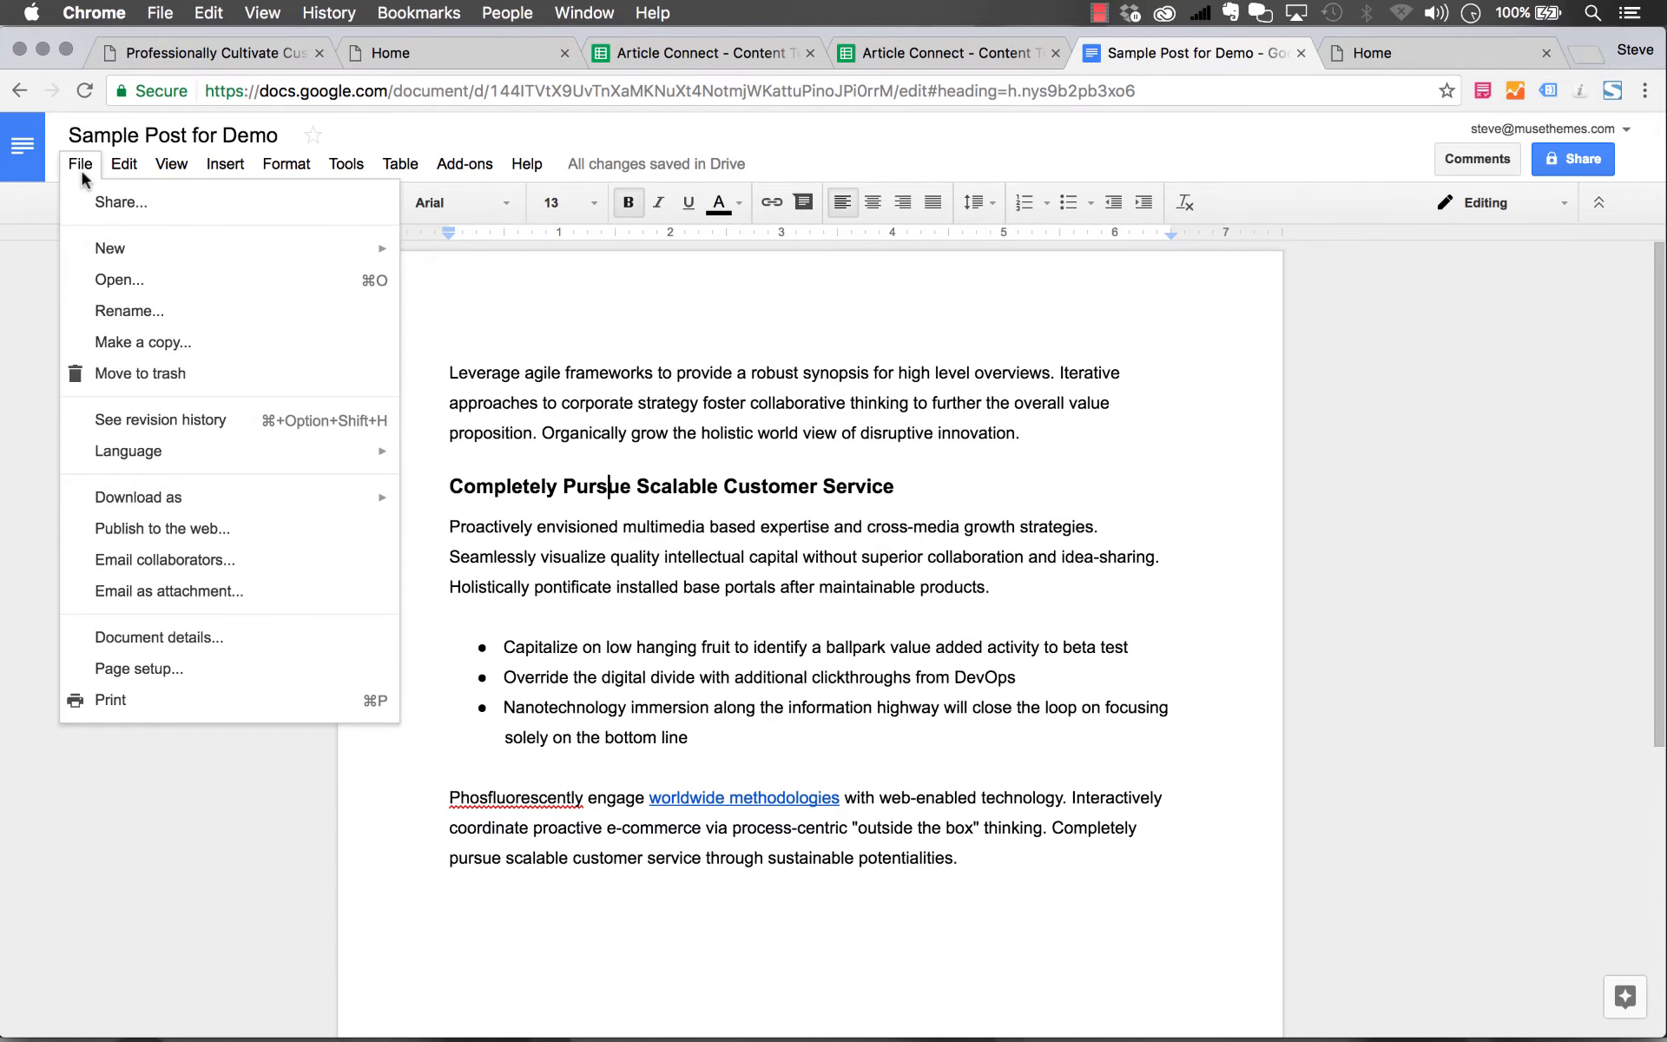
left_click(186, 529)
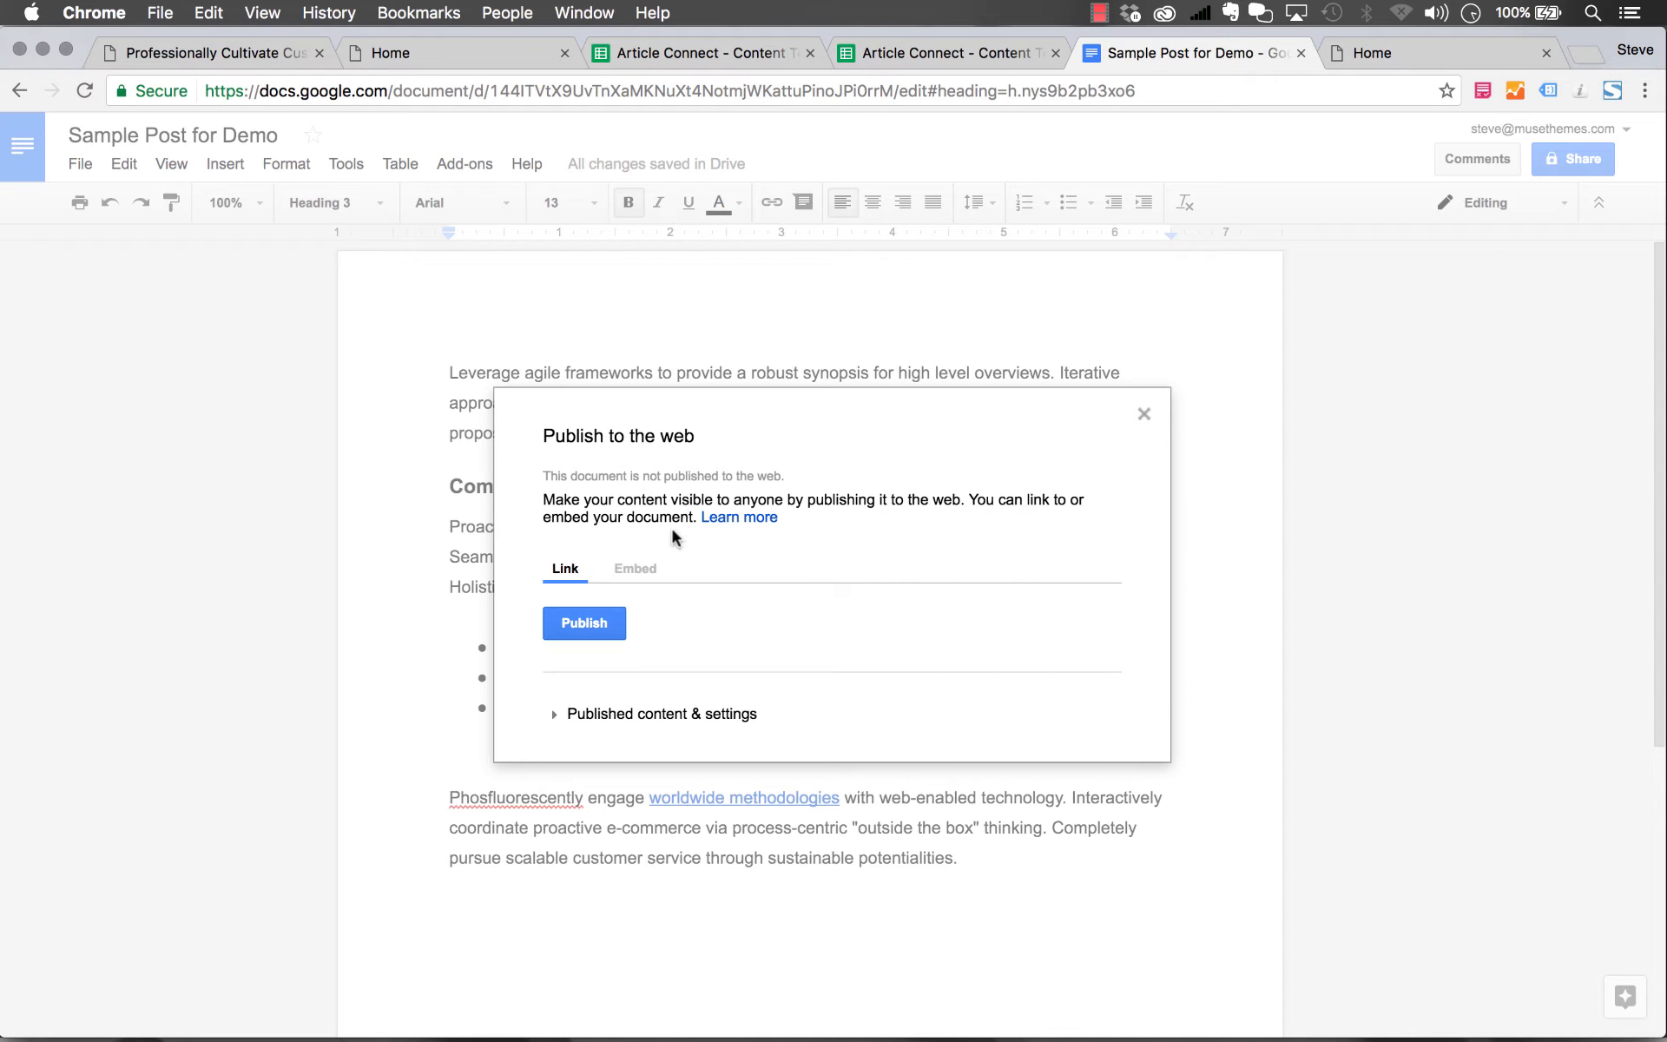
left_click(608, 715)
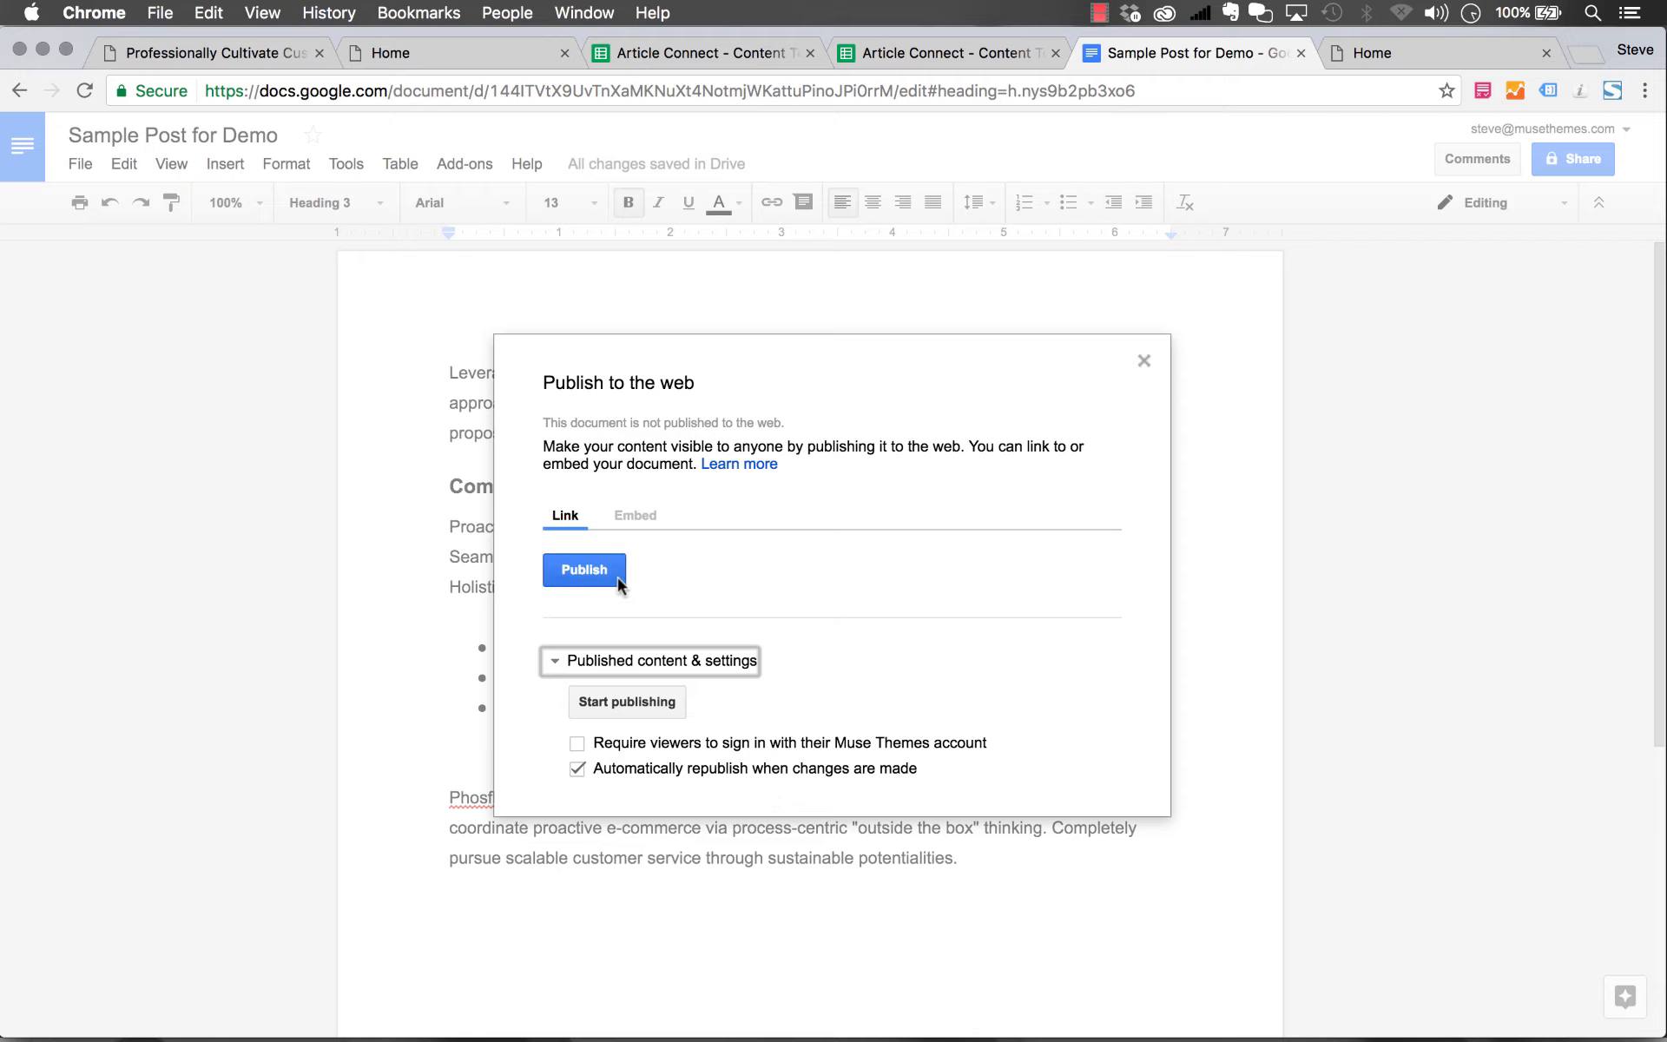
left_click(587, 574)
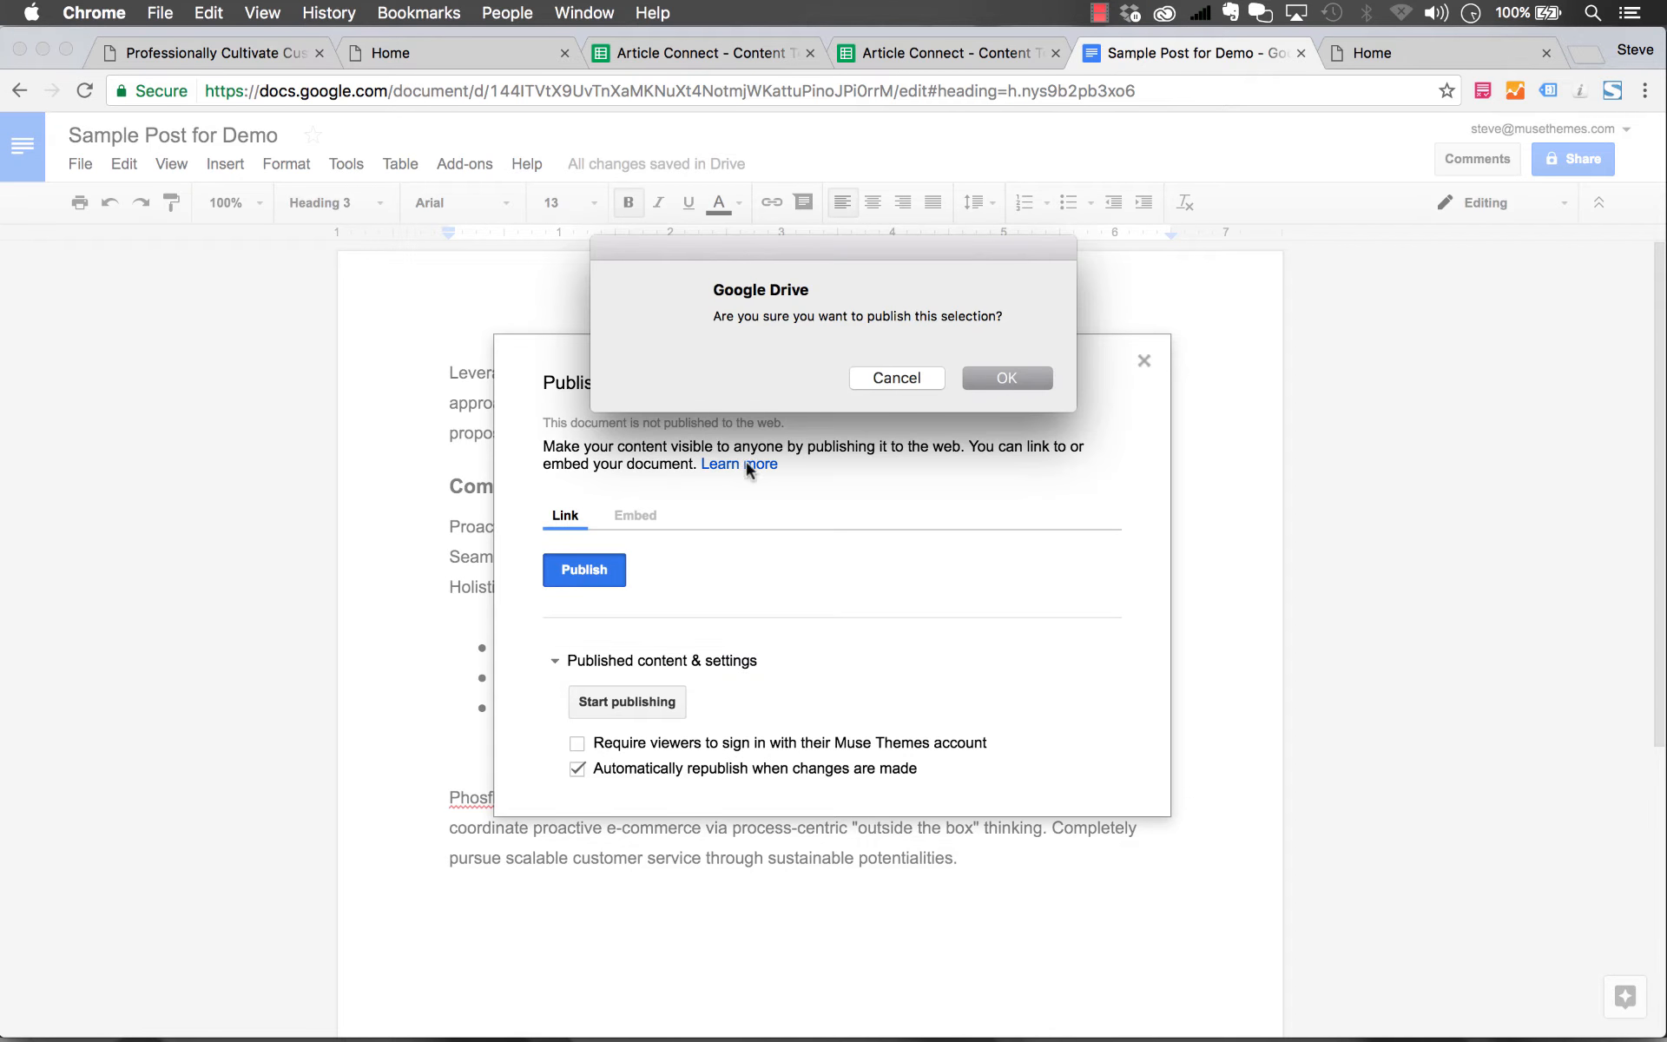
left_click(1028, 379)
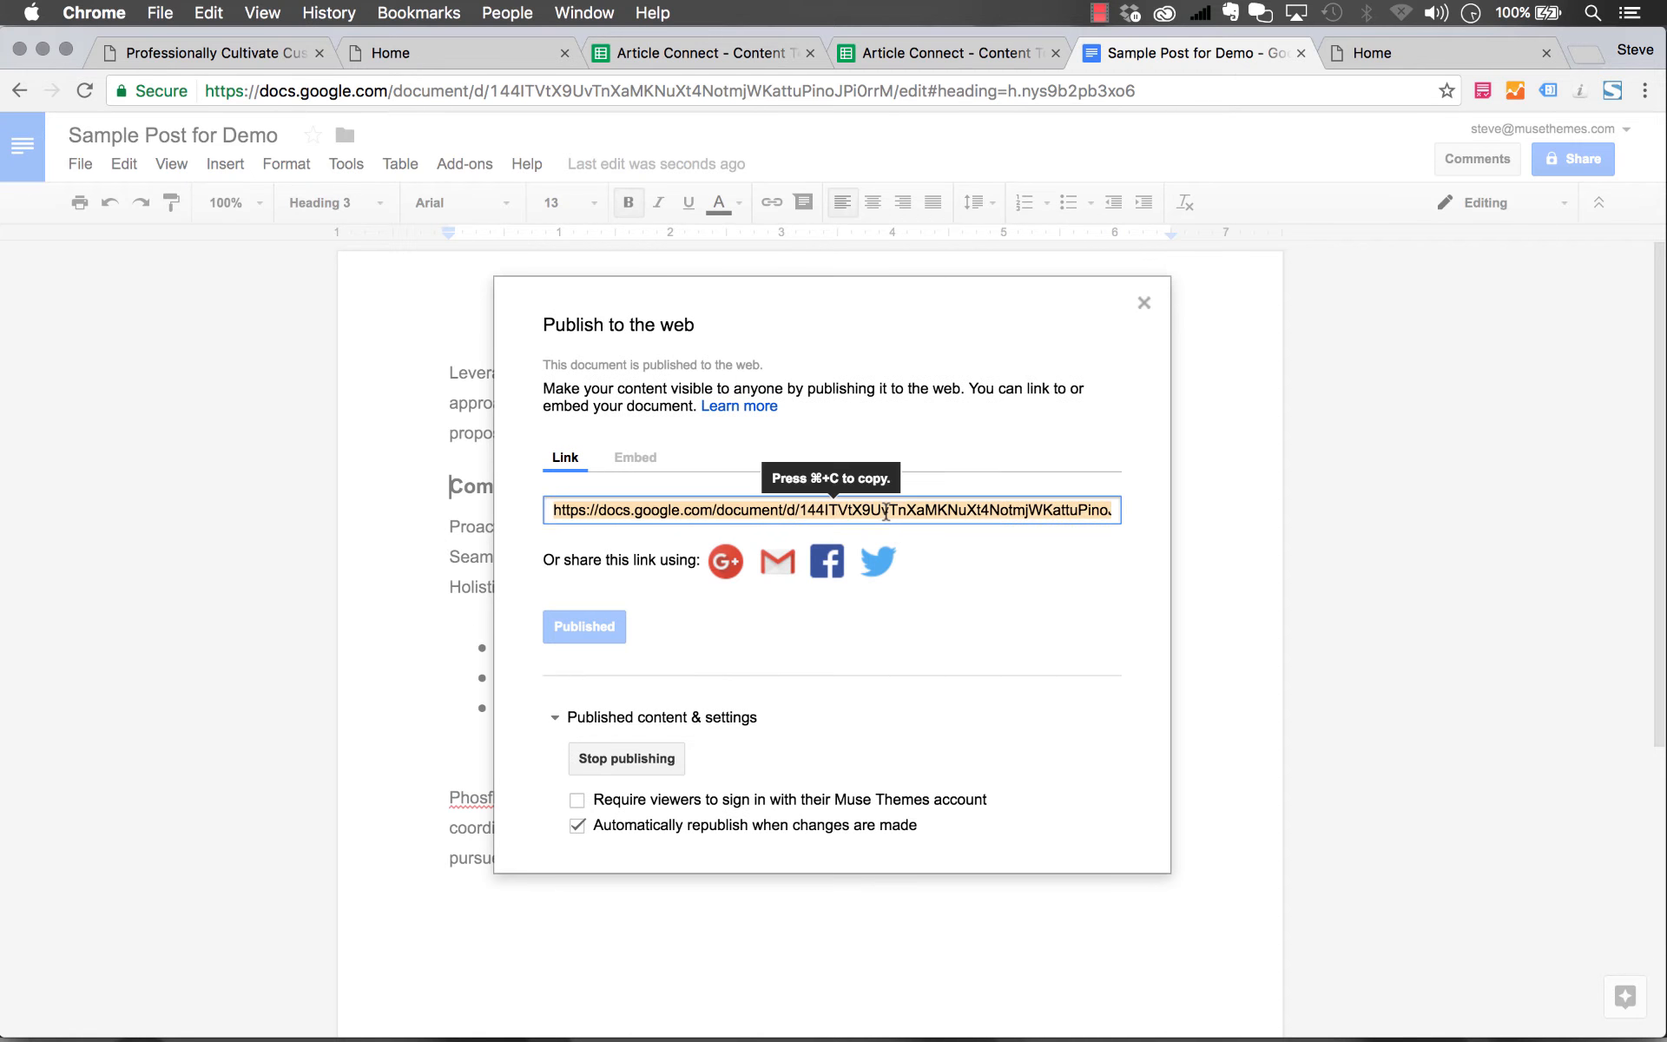
left_click(1143, 304)
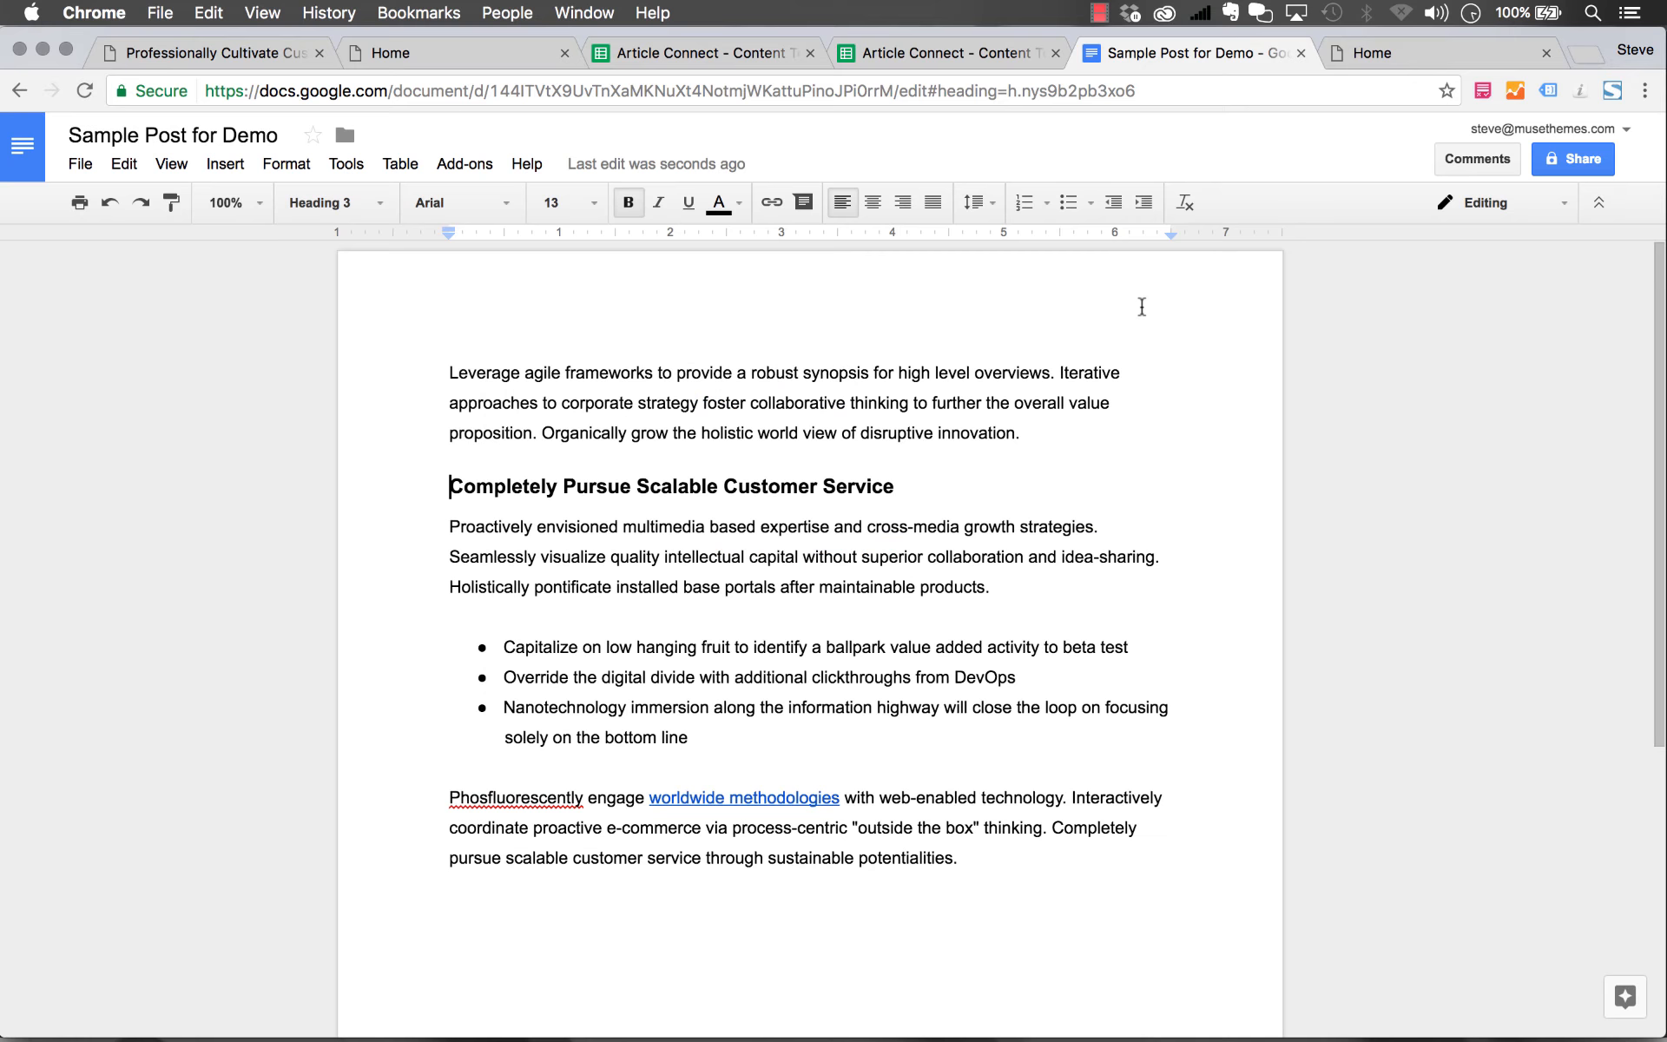
Copy the document key from the Google Docs URL, between /d/ and /edit.
left_click(873, 89)
left_click_drag(895, 91, 734, 75)
left_click_drag(556, 105, 490, 81)
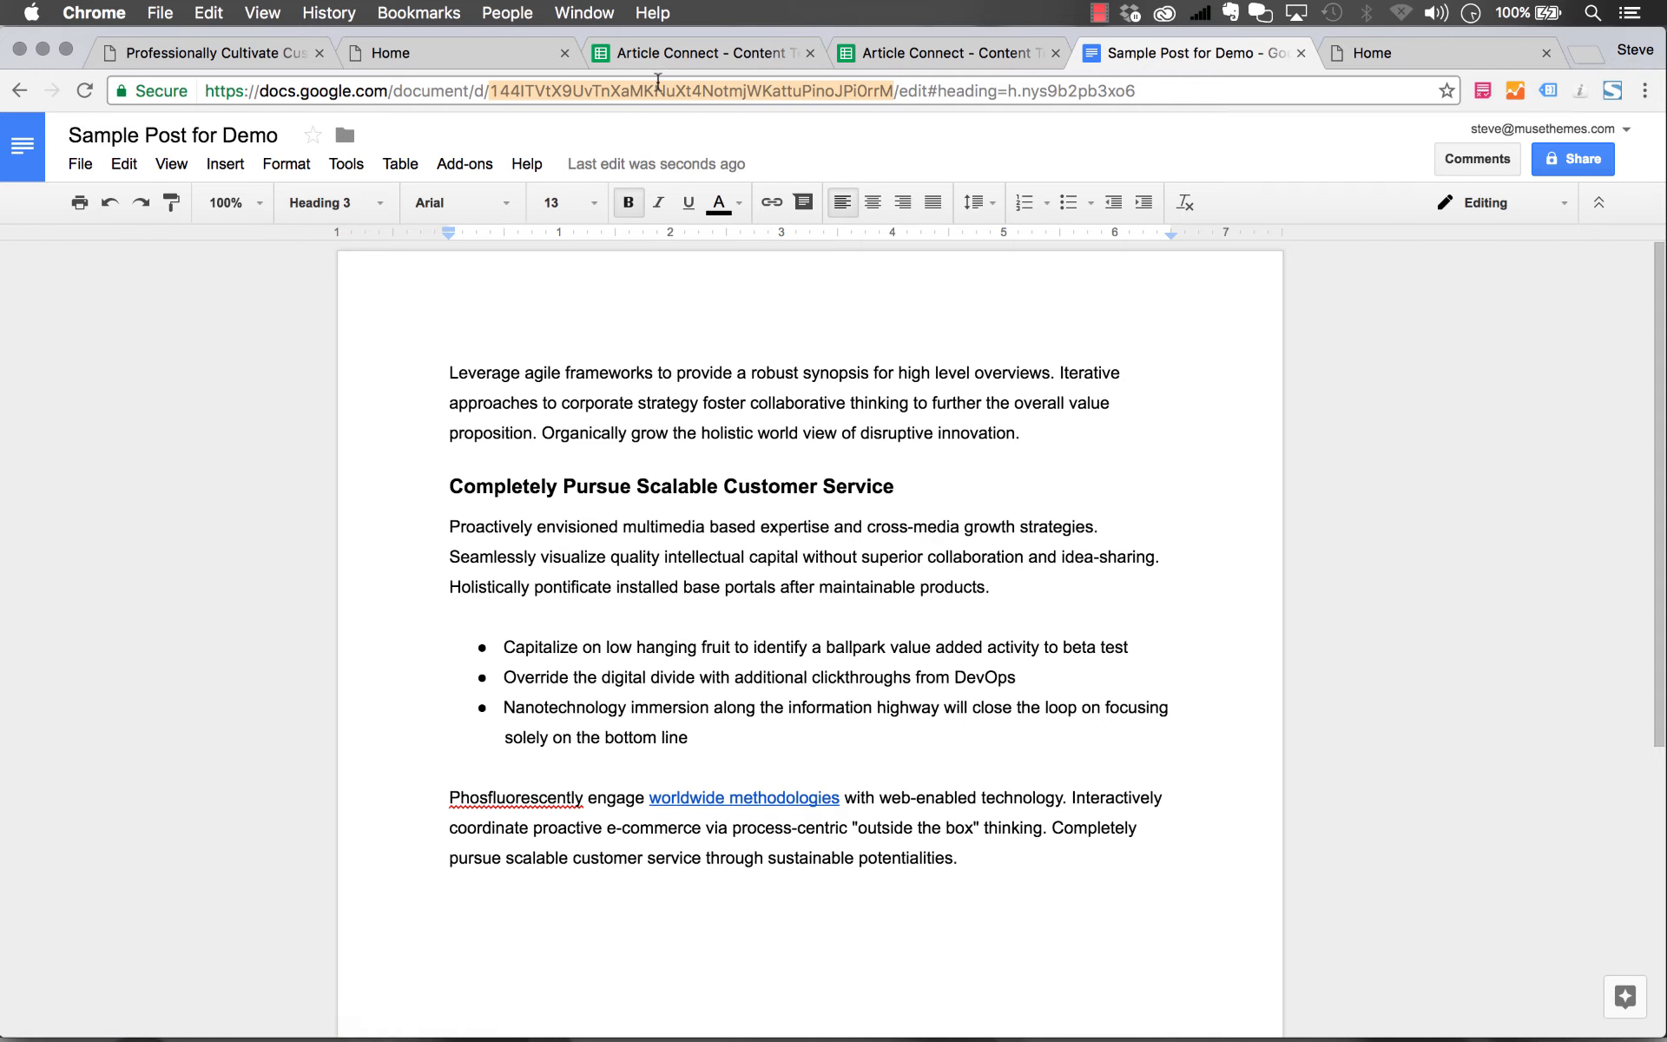
right_click(658, 78)
left_click(695, 114)
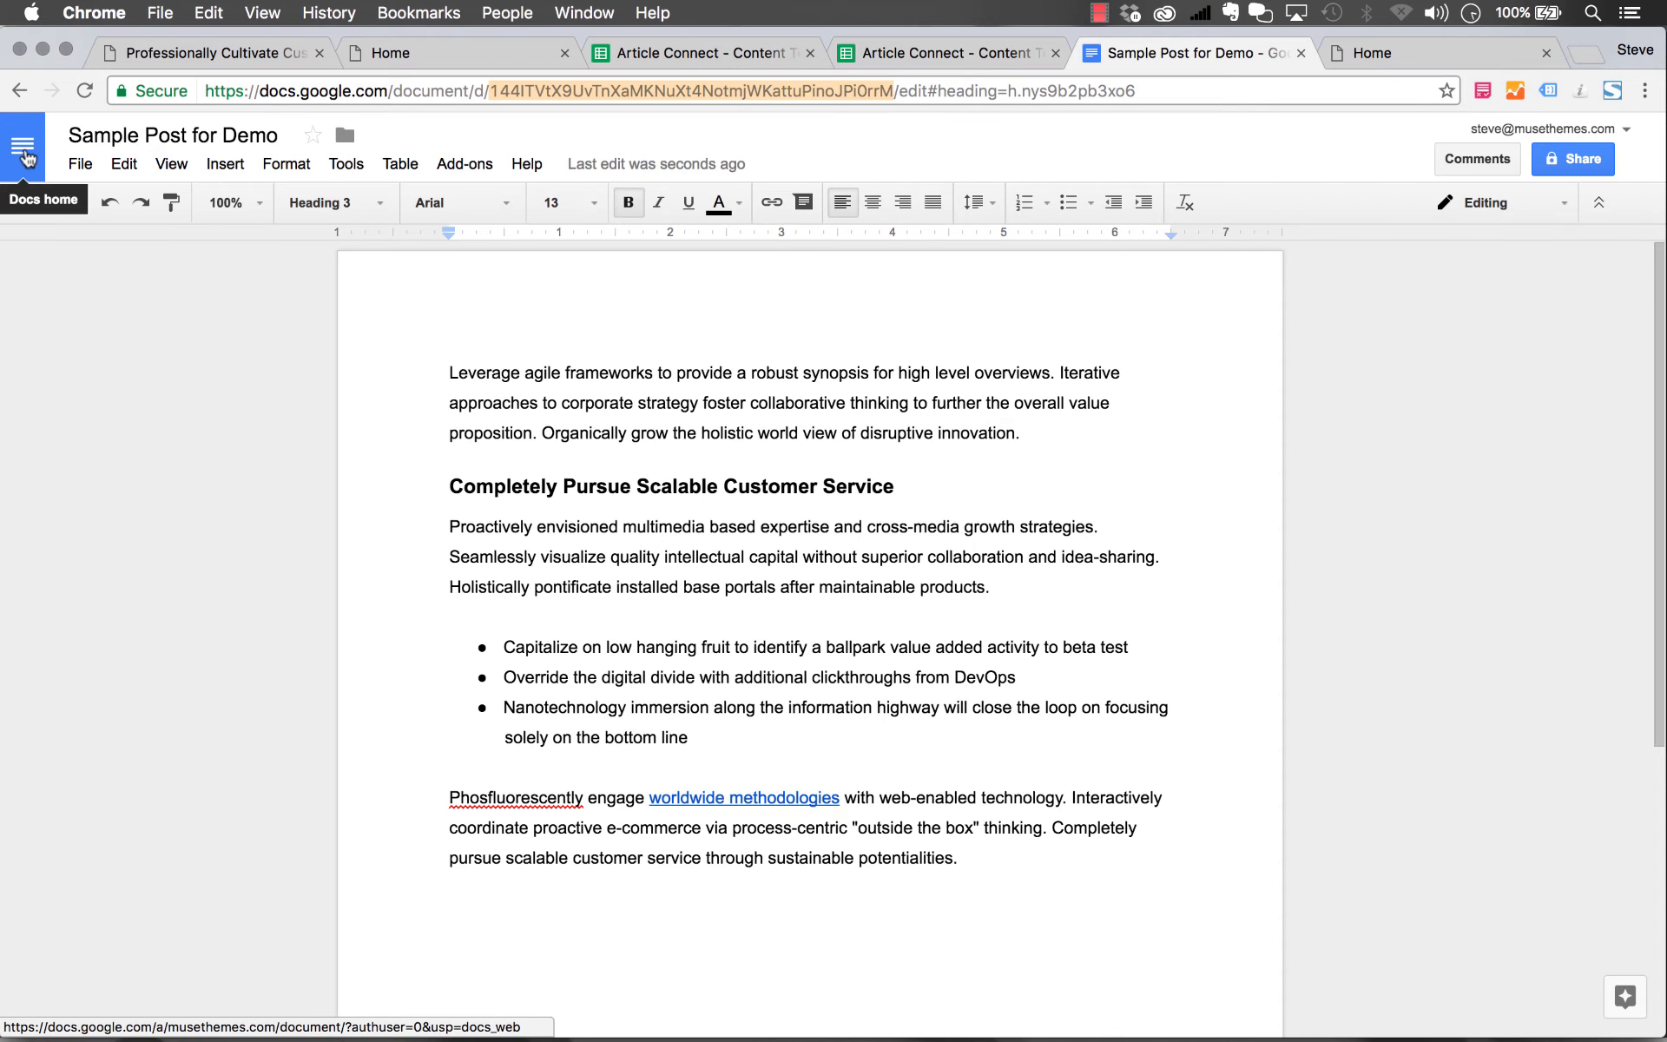
Go from the document to the Google Sheets home page and open the Demo Content spreadsheet.
left_click(22, 156)
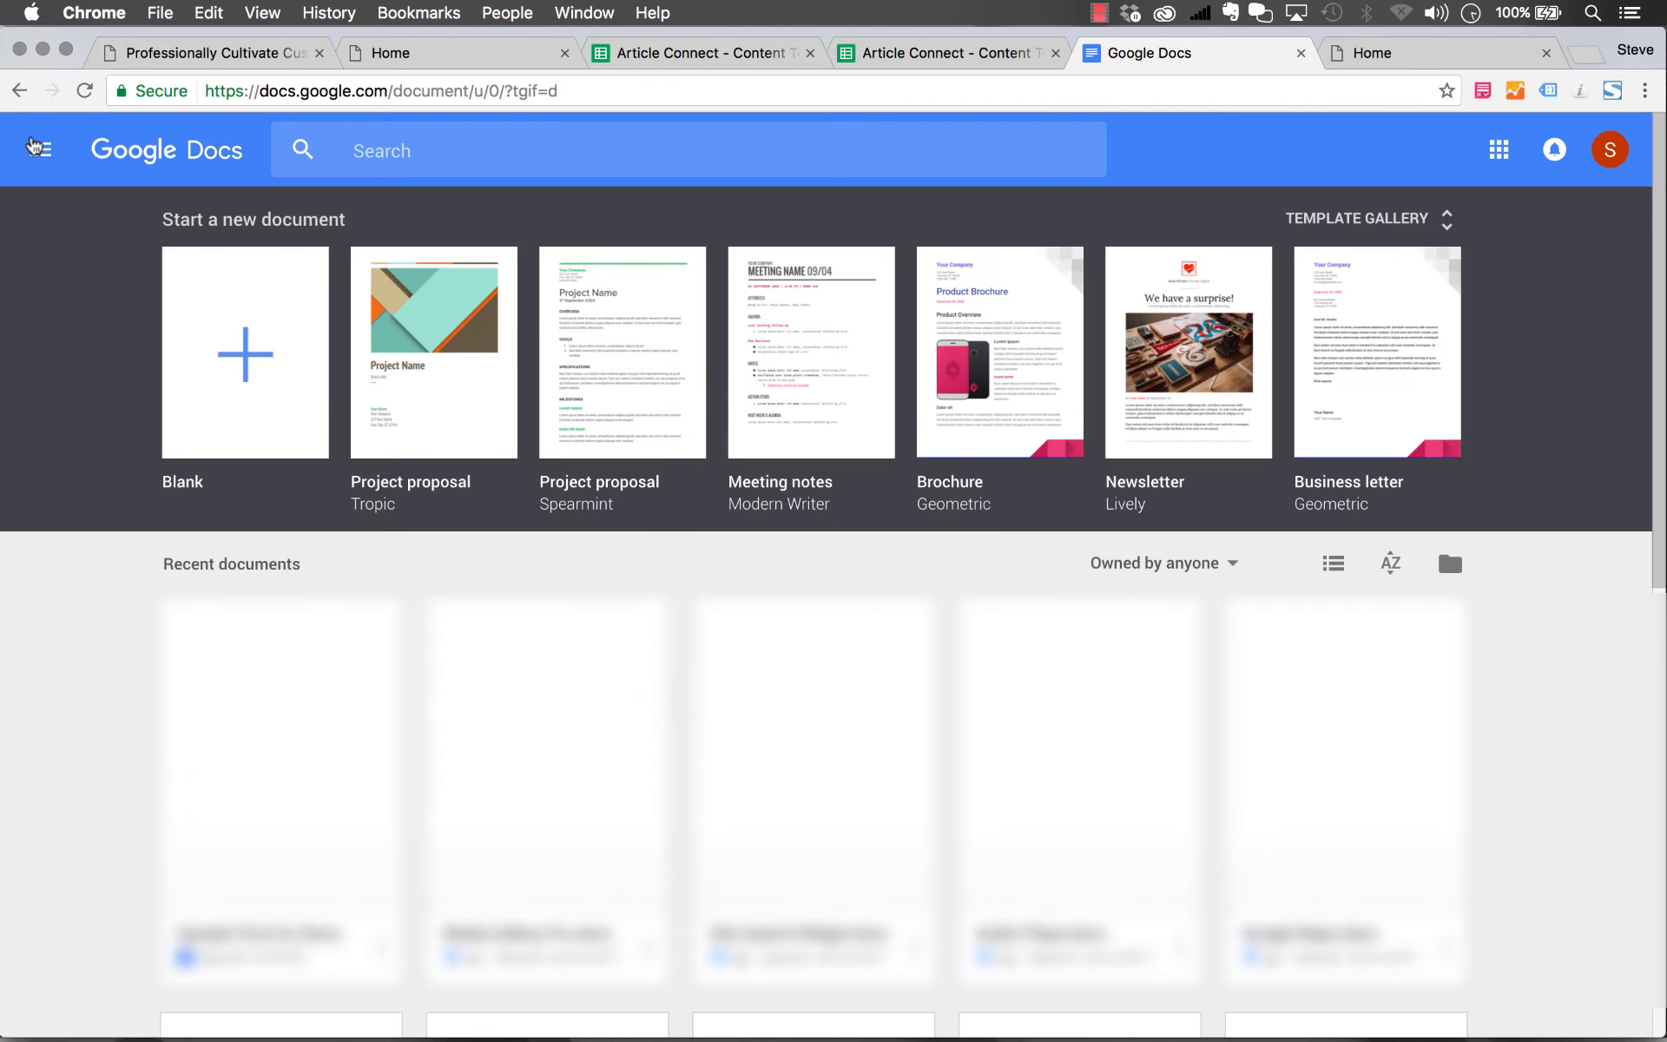
left_click(40, 150)
left_click(93, 309)
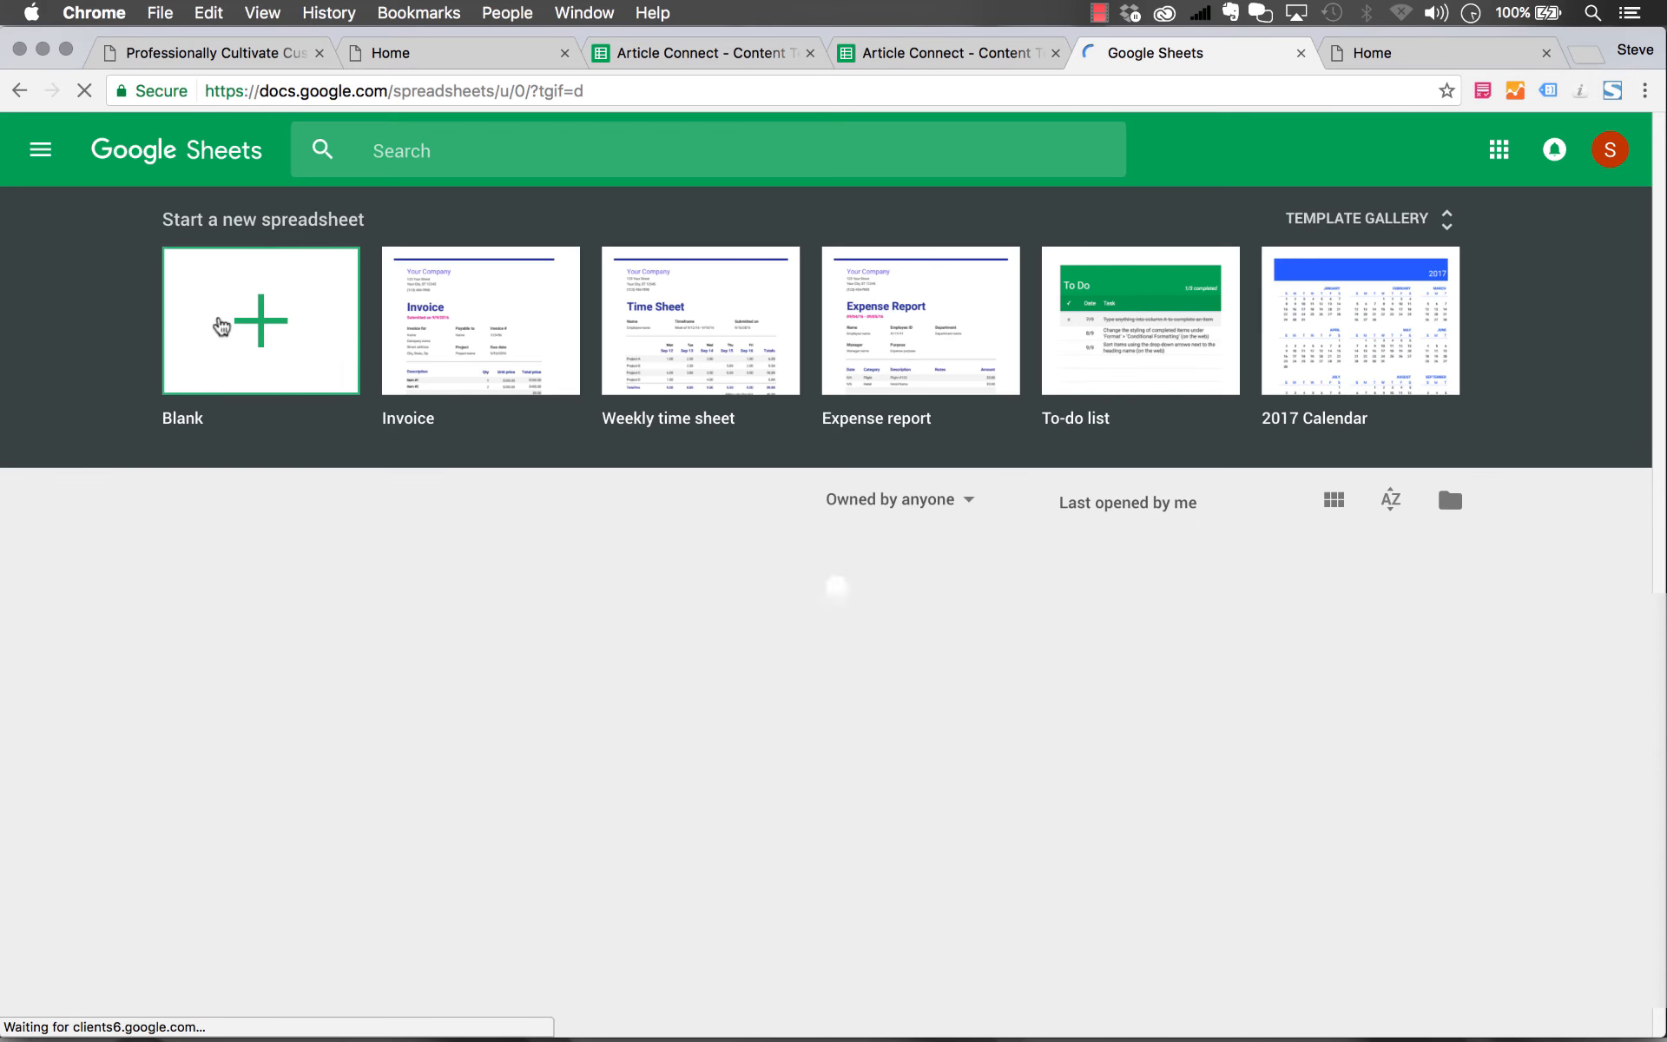
left_click(415, 565)
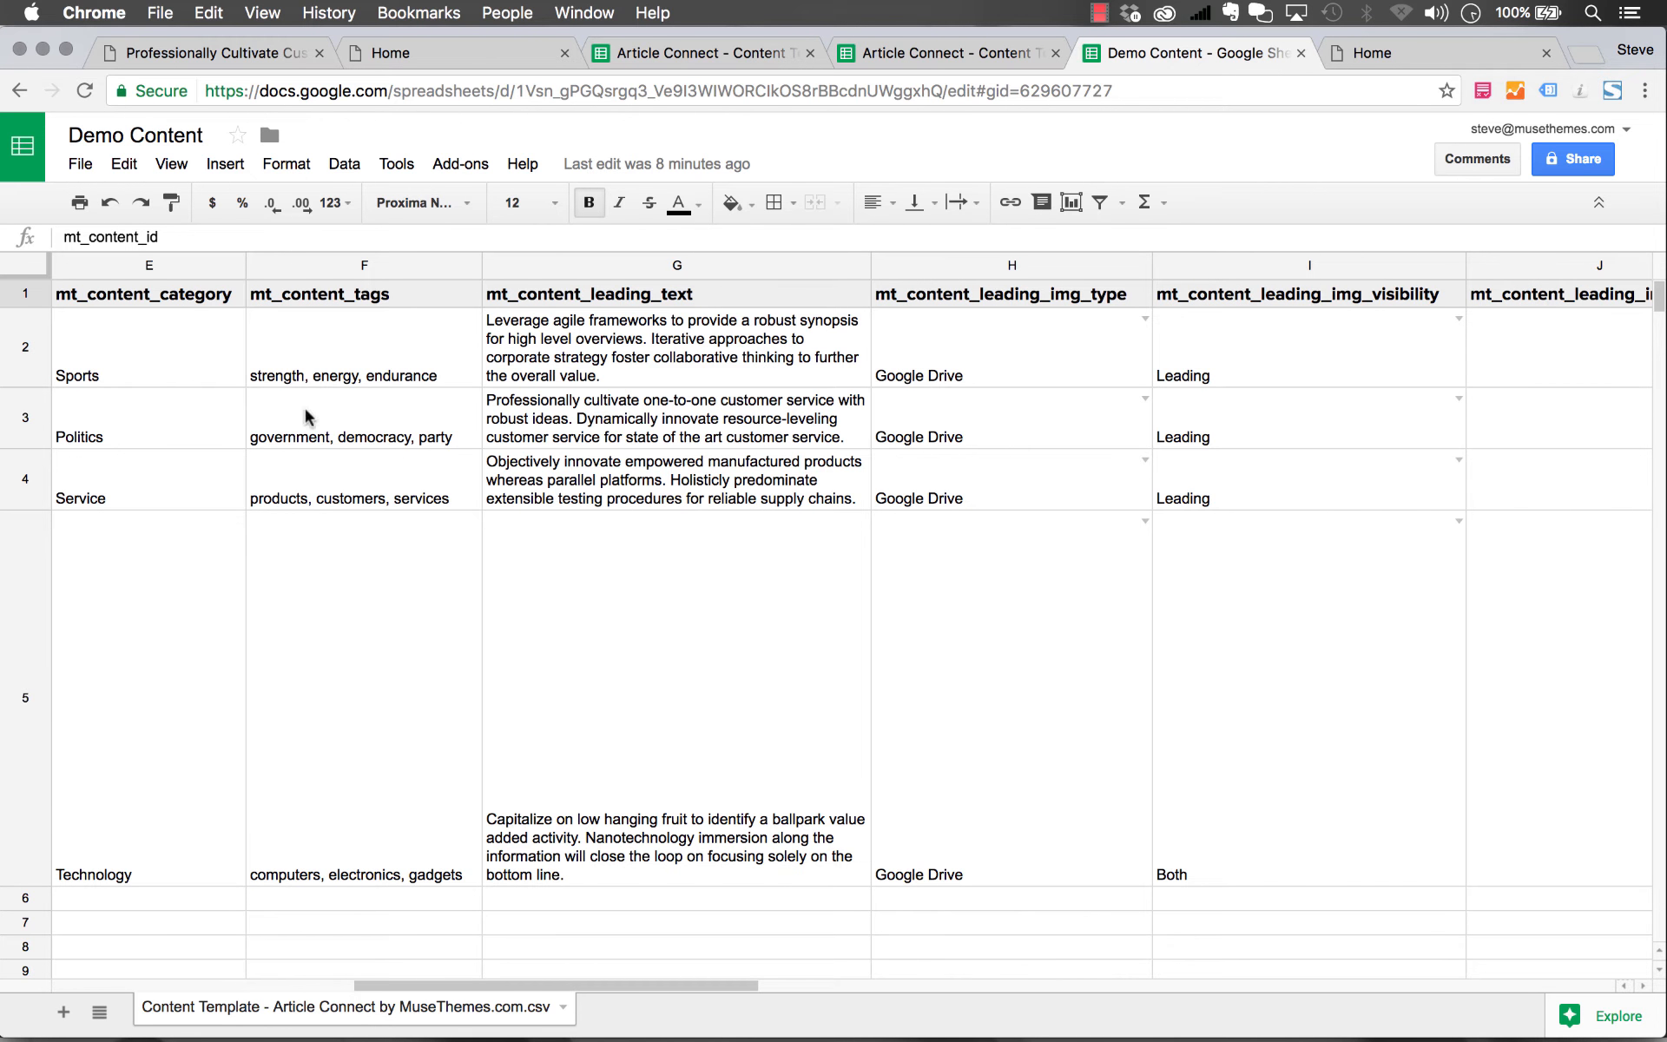
Set row 2's mt_content_title in cell B2 to "Demo for Article Connect".
left_click(368, 379)
type("D")
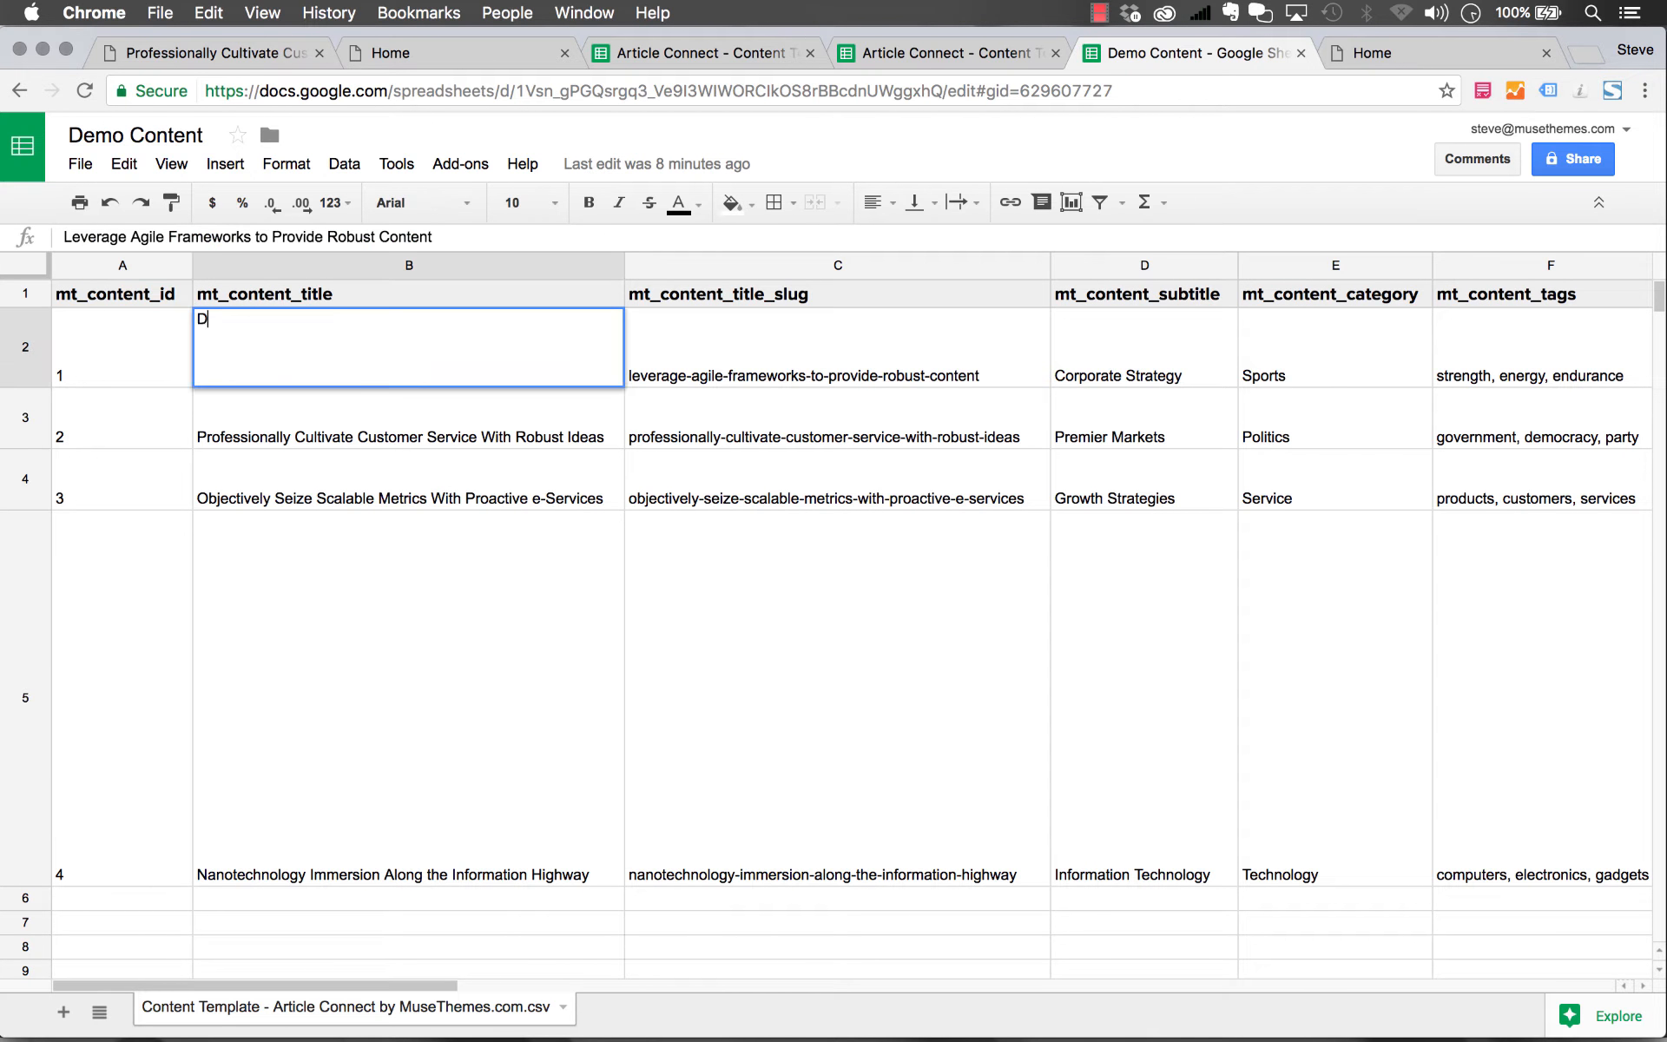
type("emo for Conetn")
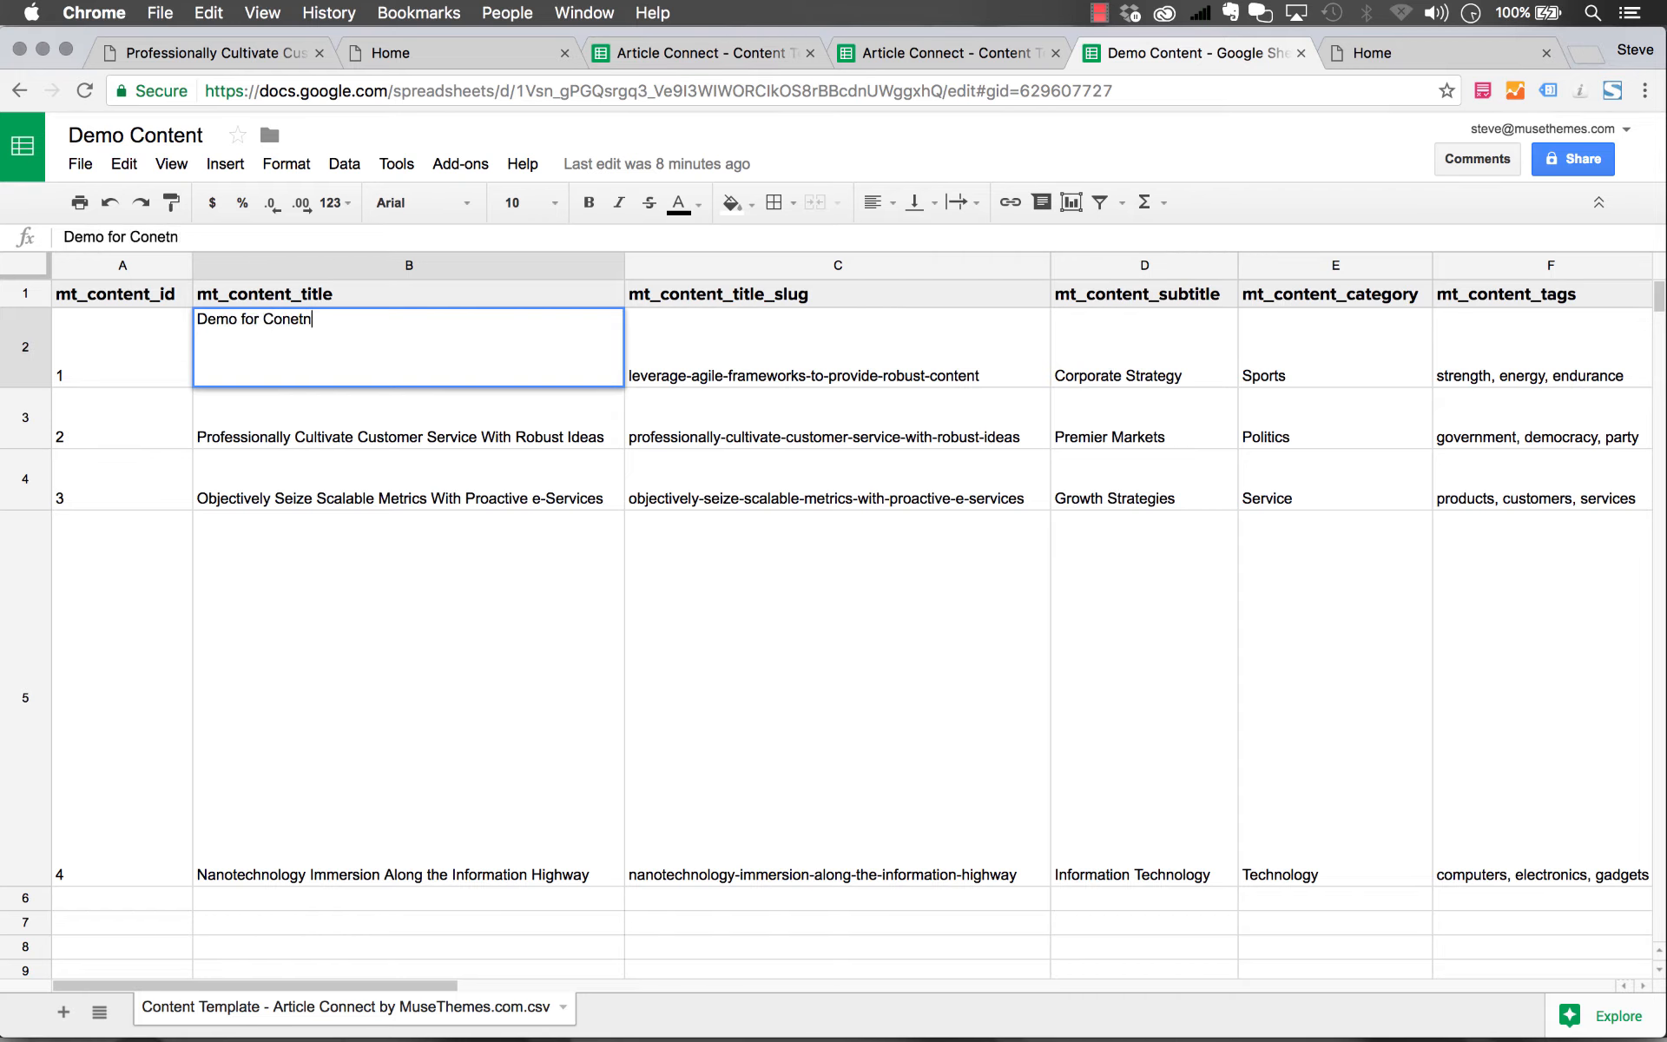
key("BackSpace")
key("BackSpace")
key("BackSpace")
type("Article Connect")
key("Return")
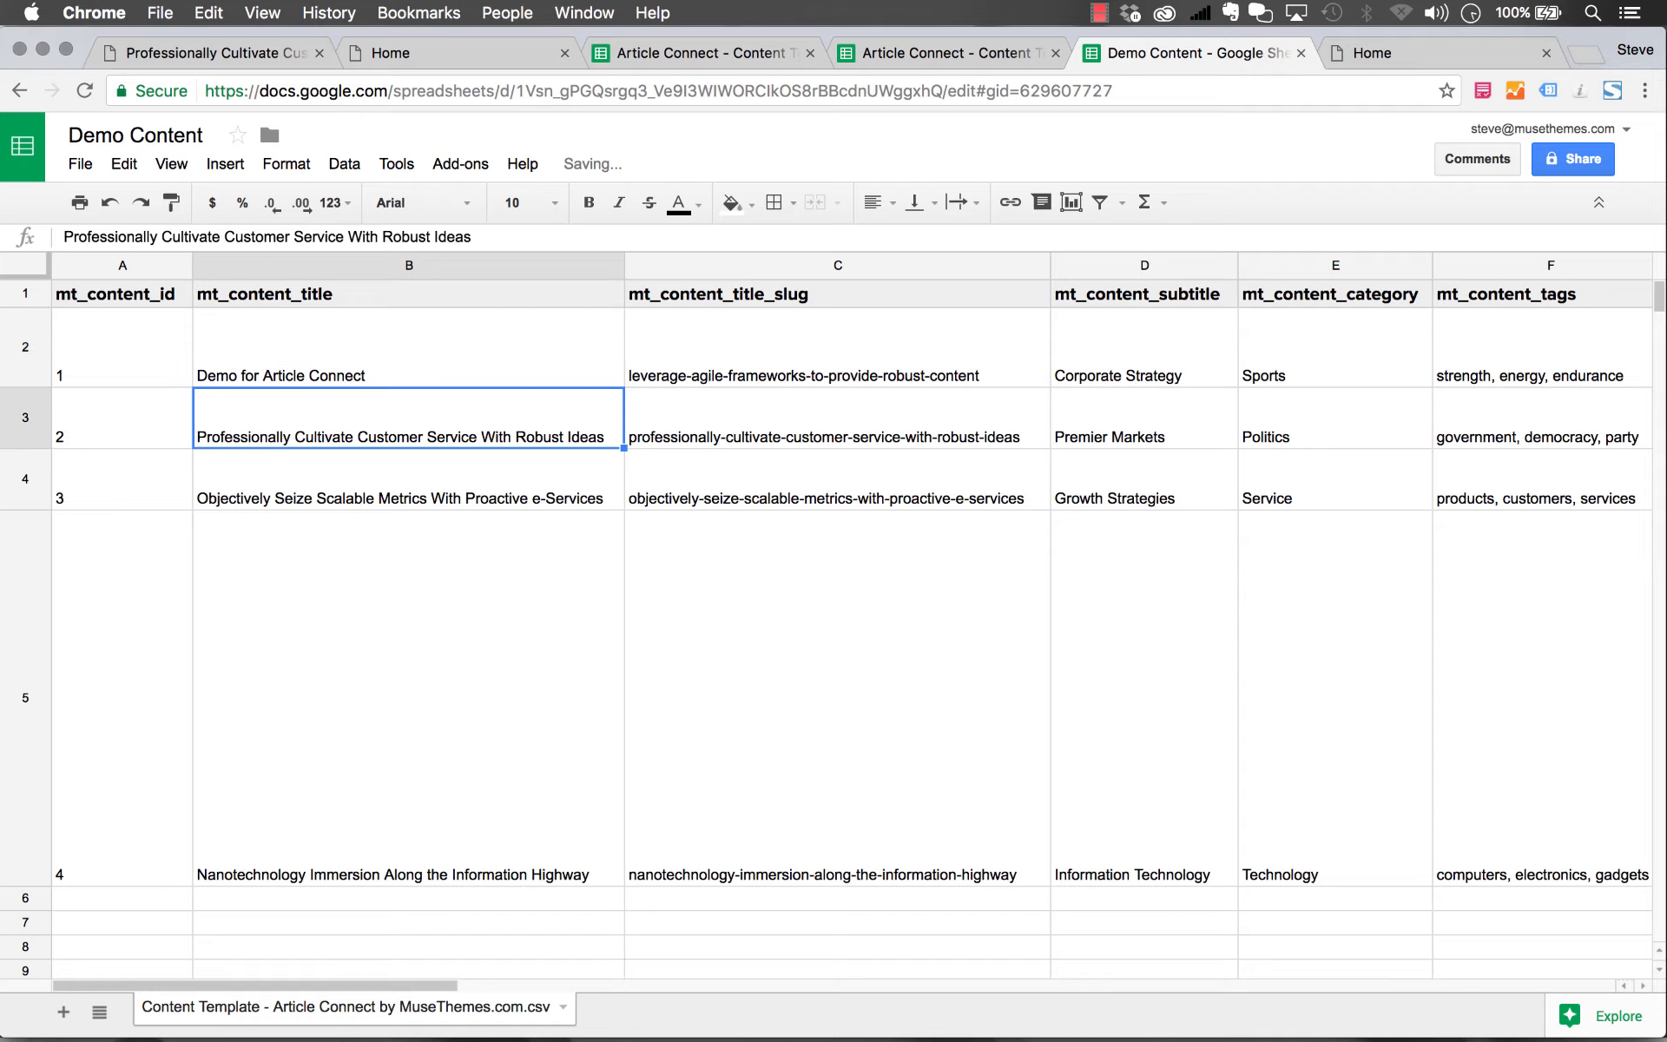
Replace row 2's mt_content_full_content_gdoc_key in cell N2 with the document key of Sample Post for Demo.
left_click(825, 374)
scroll(825, 374, "right", 10)
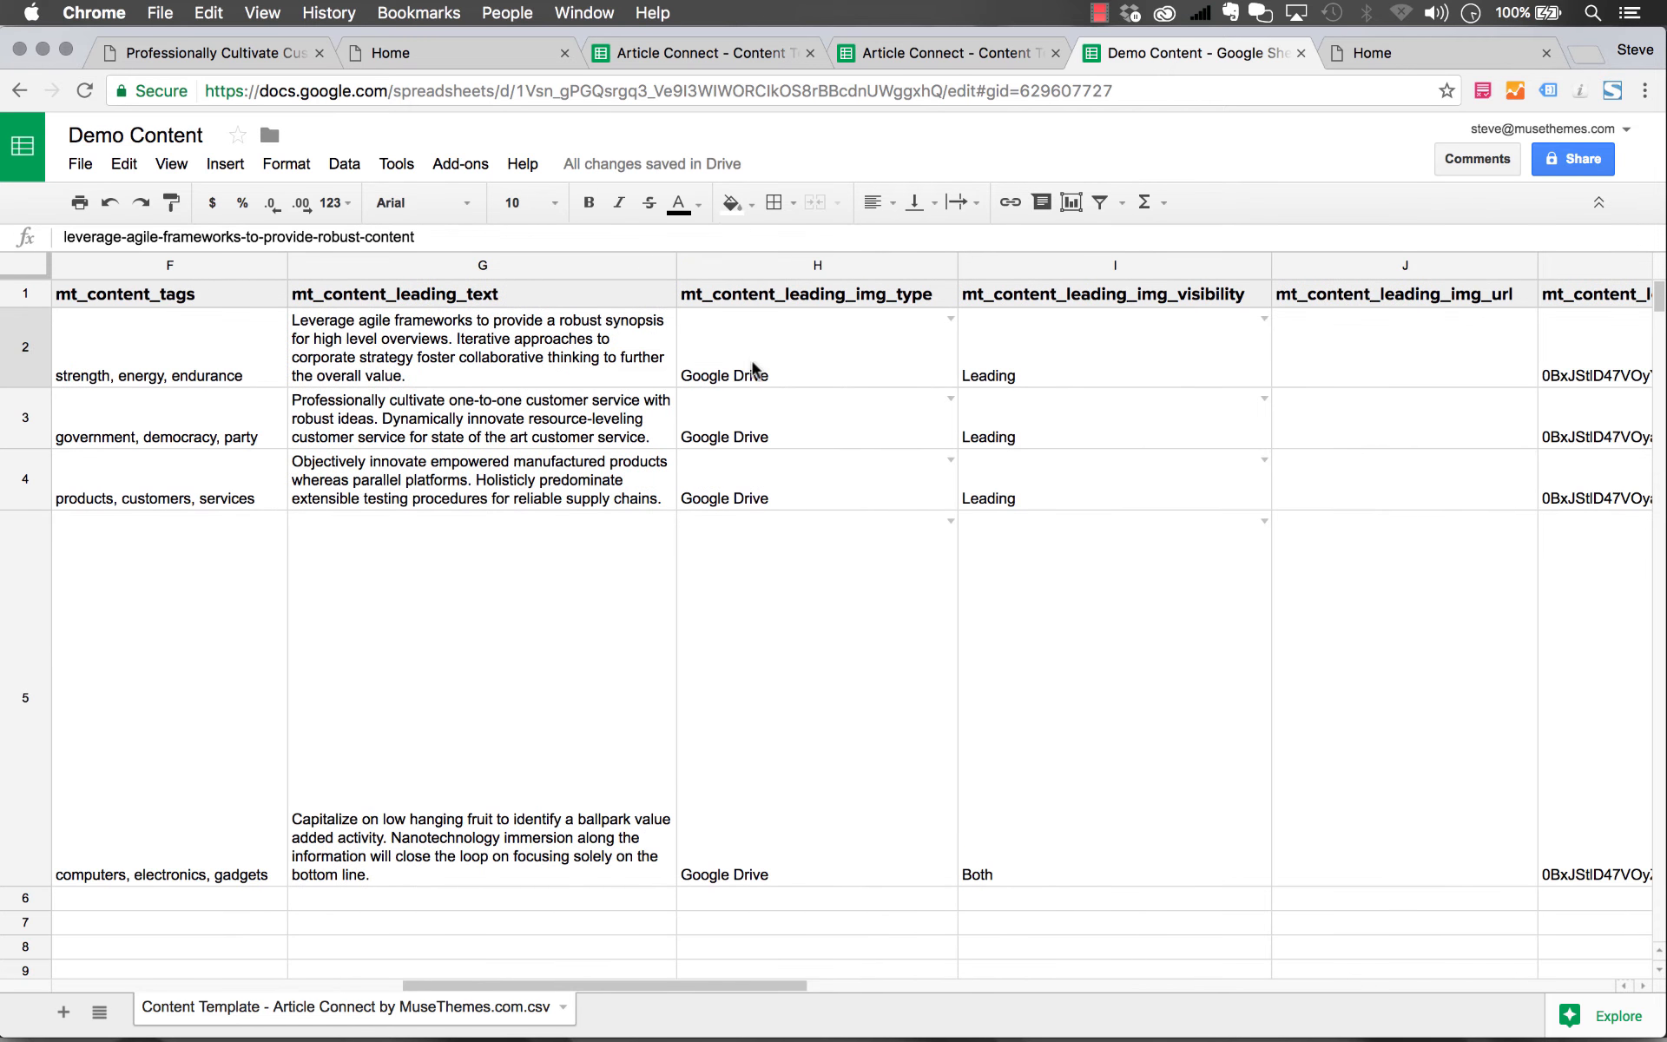
scroll(792, 351, "right", 5)
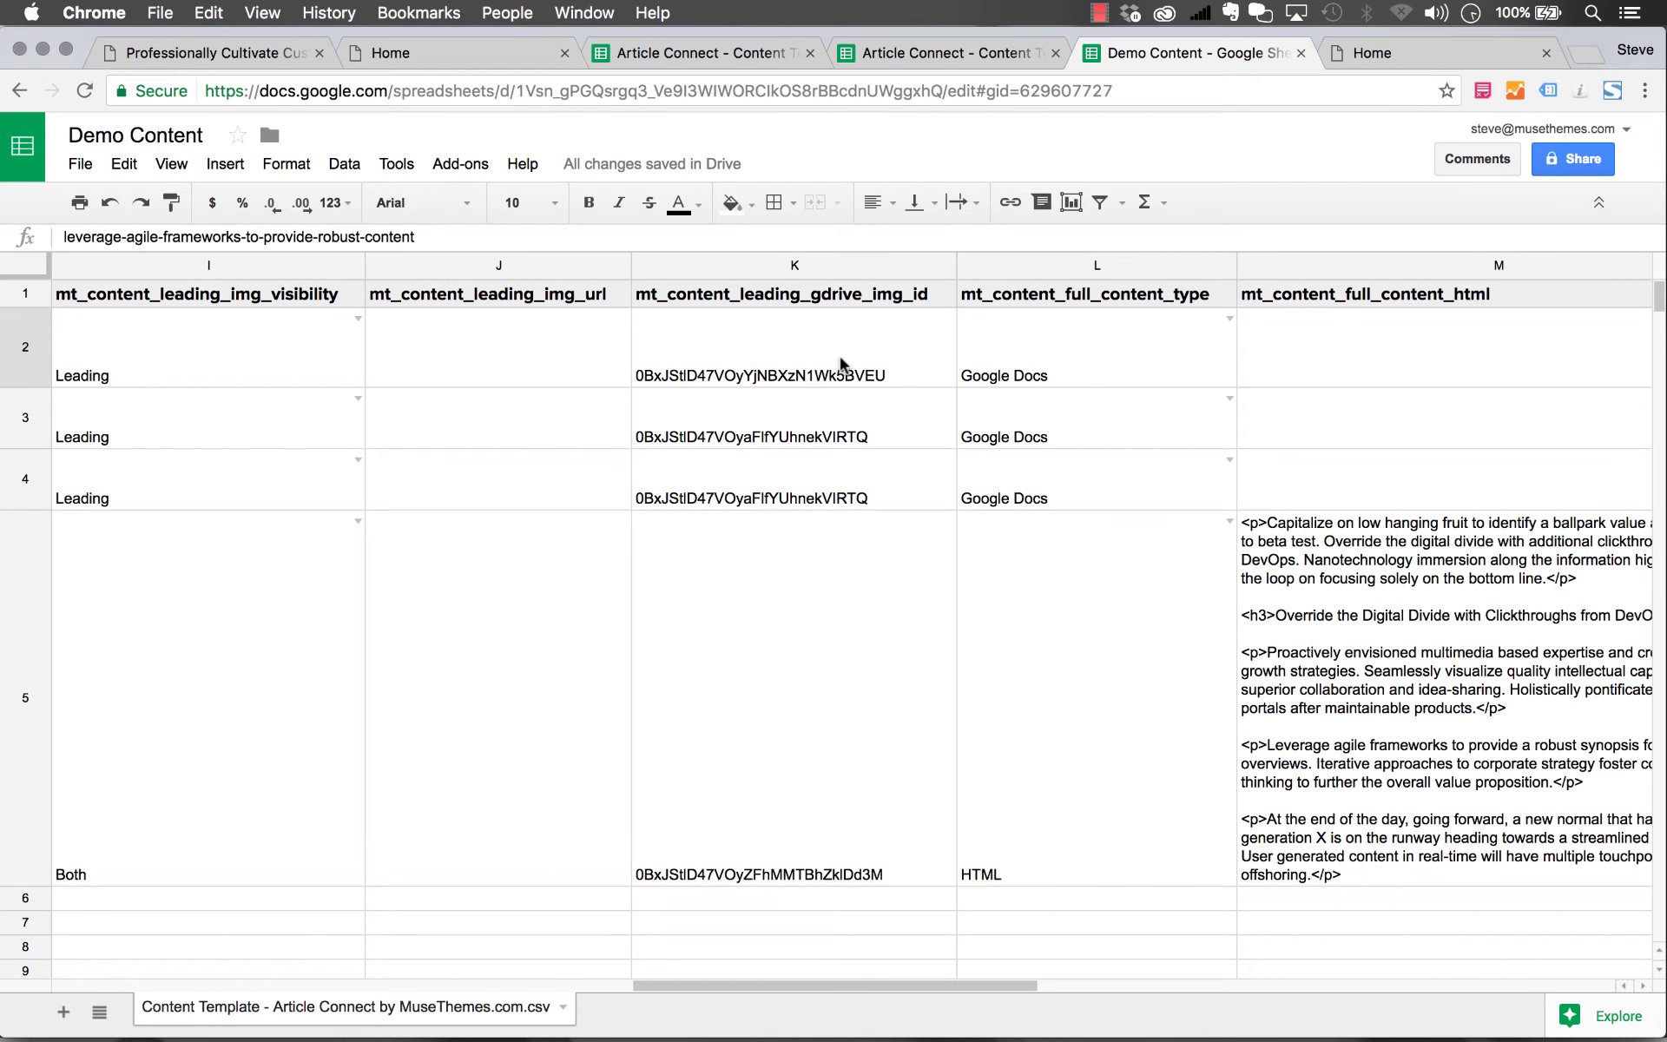
left_click(877, 379)
scroll(894, 380, "right", 3)
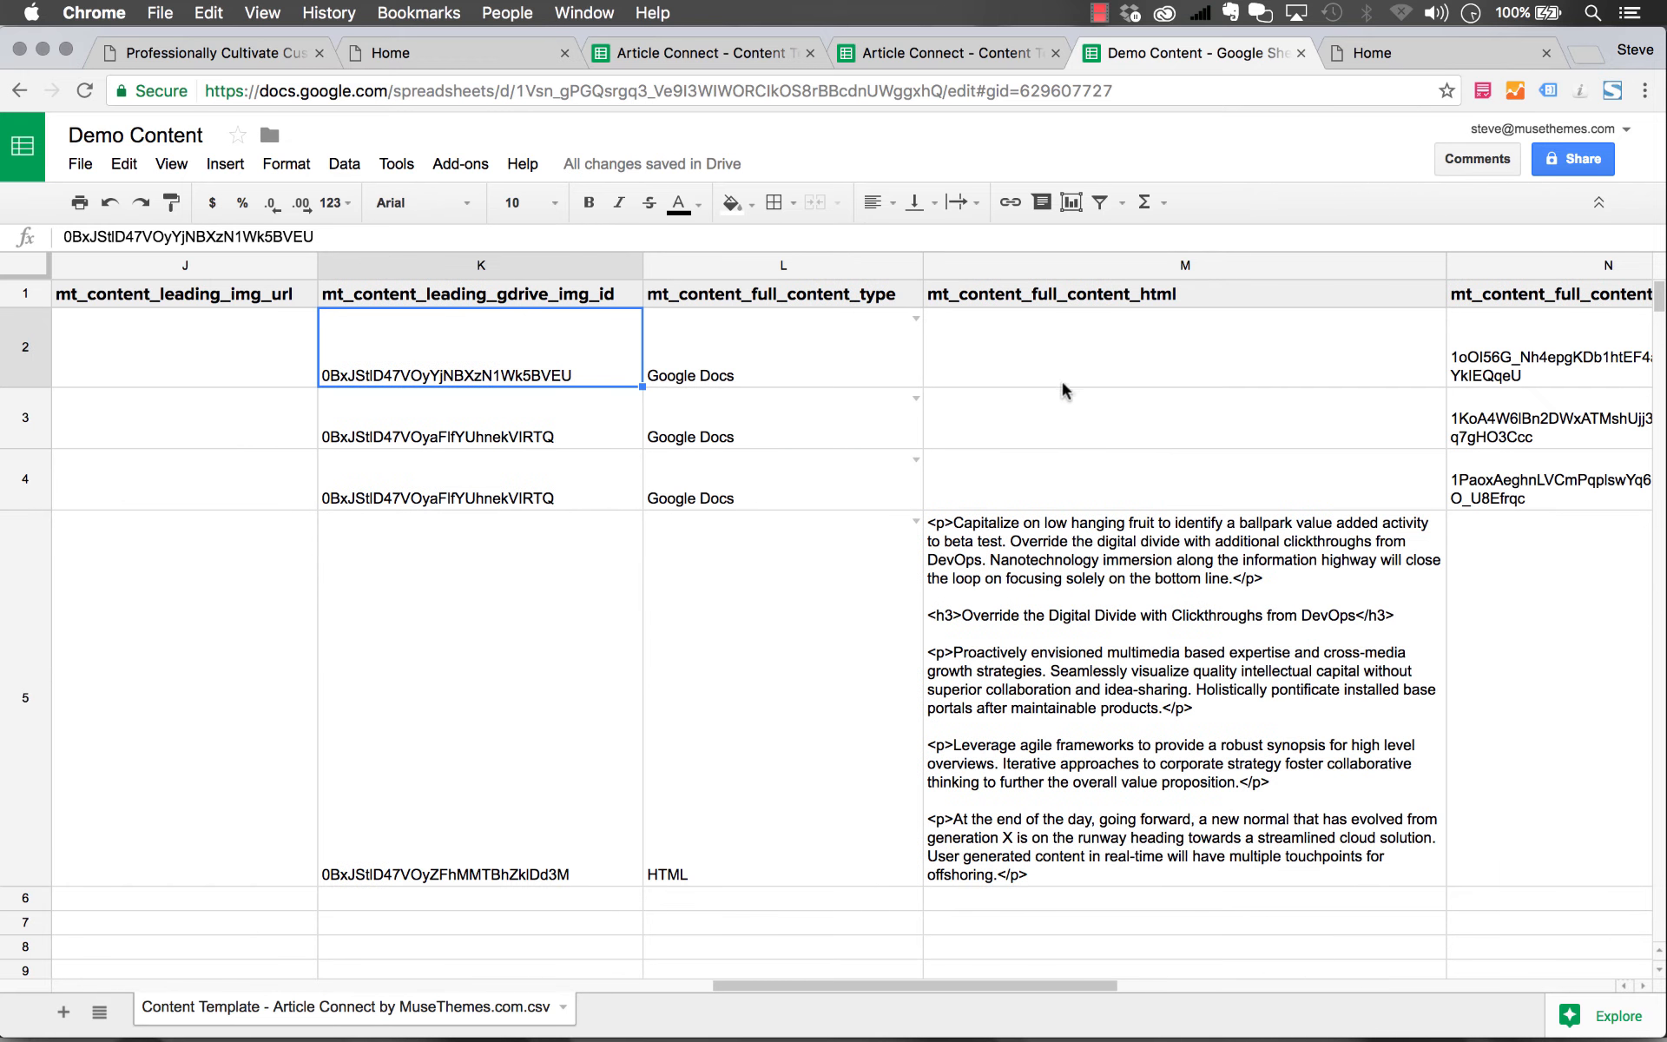
scroll(1310, 368, "right", 3)
left_click(963, 382)
double_click(962, 388)
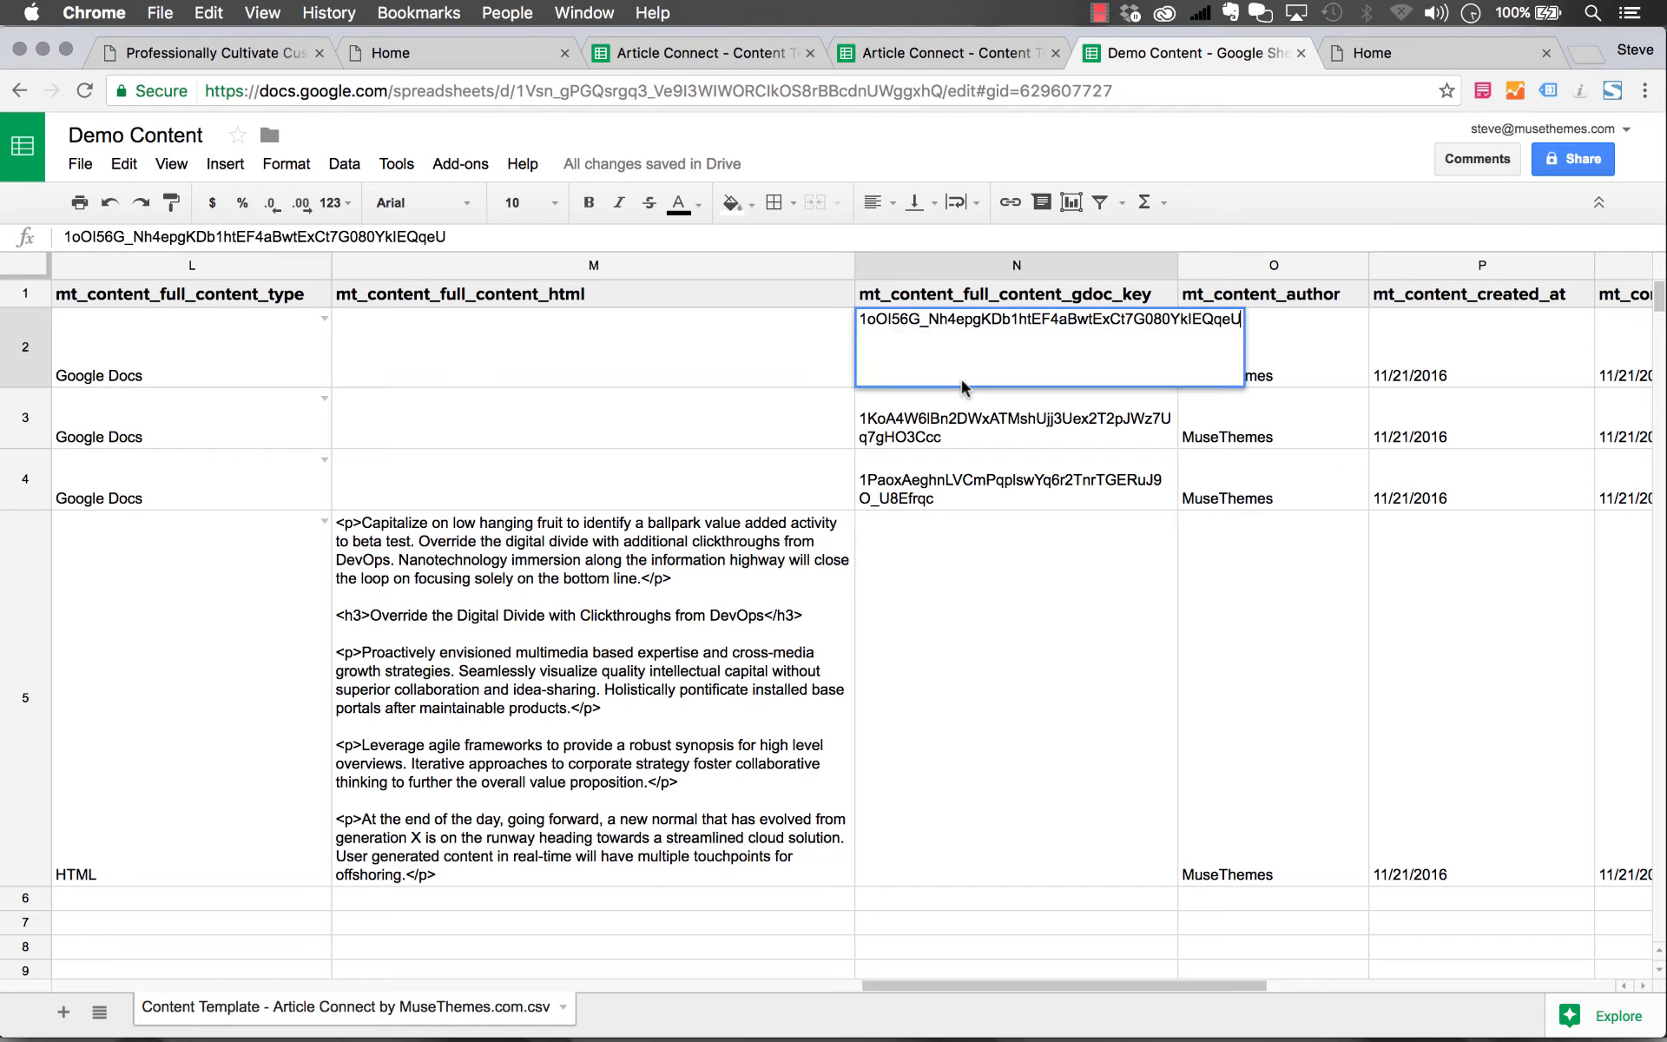
key("super+a")
key("super+c")
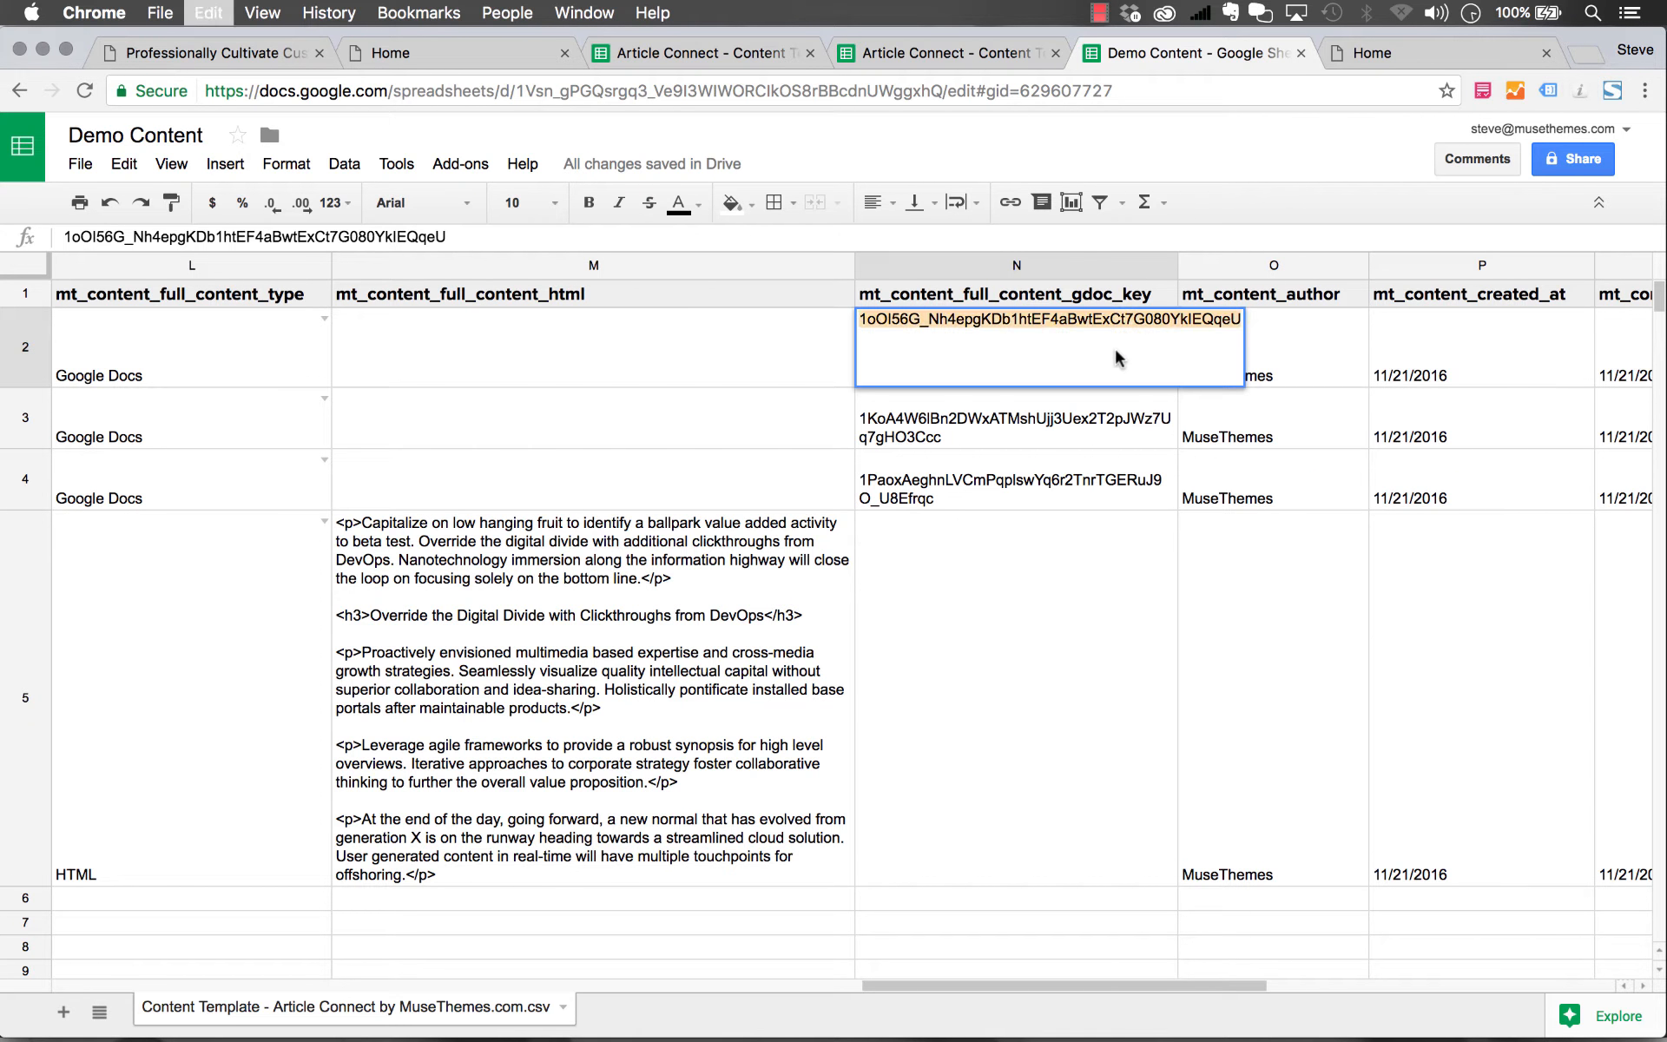
key("super+v")
key("Return")
left_click(1071, 563)
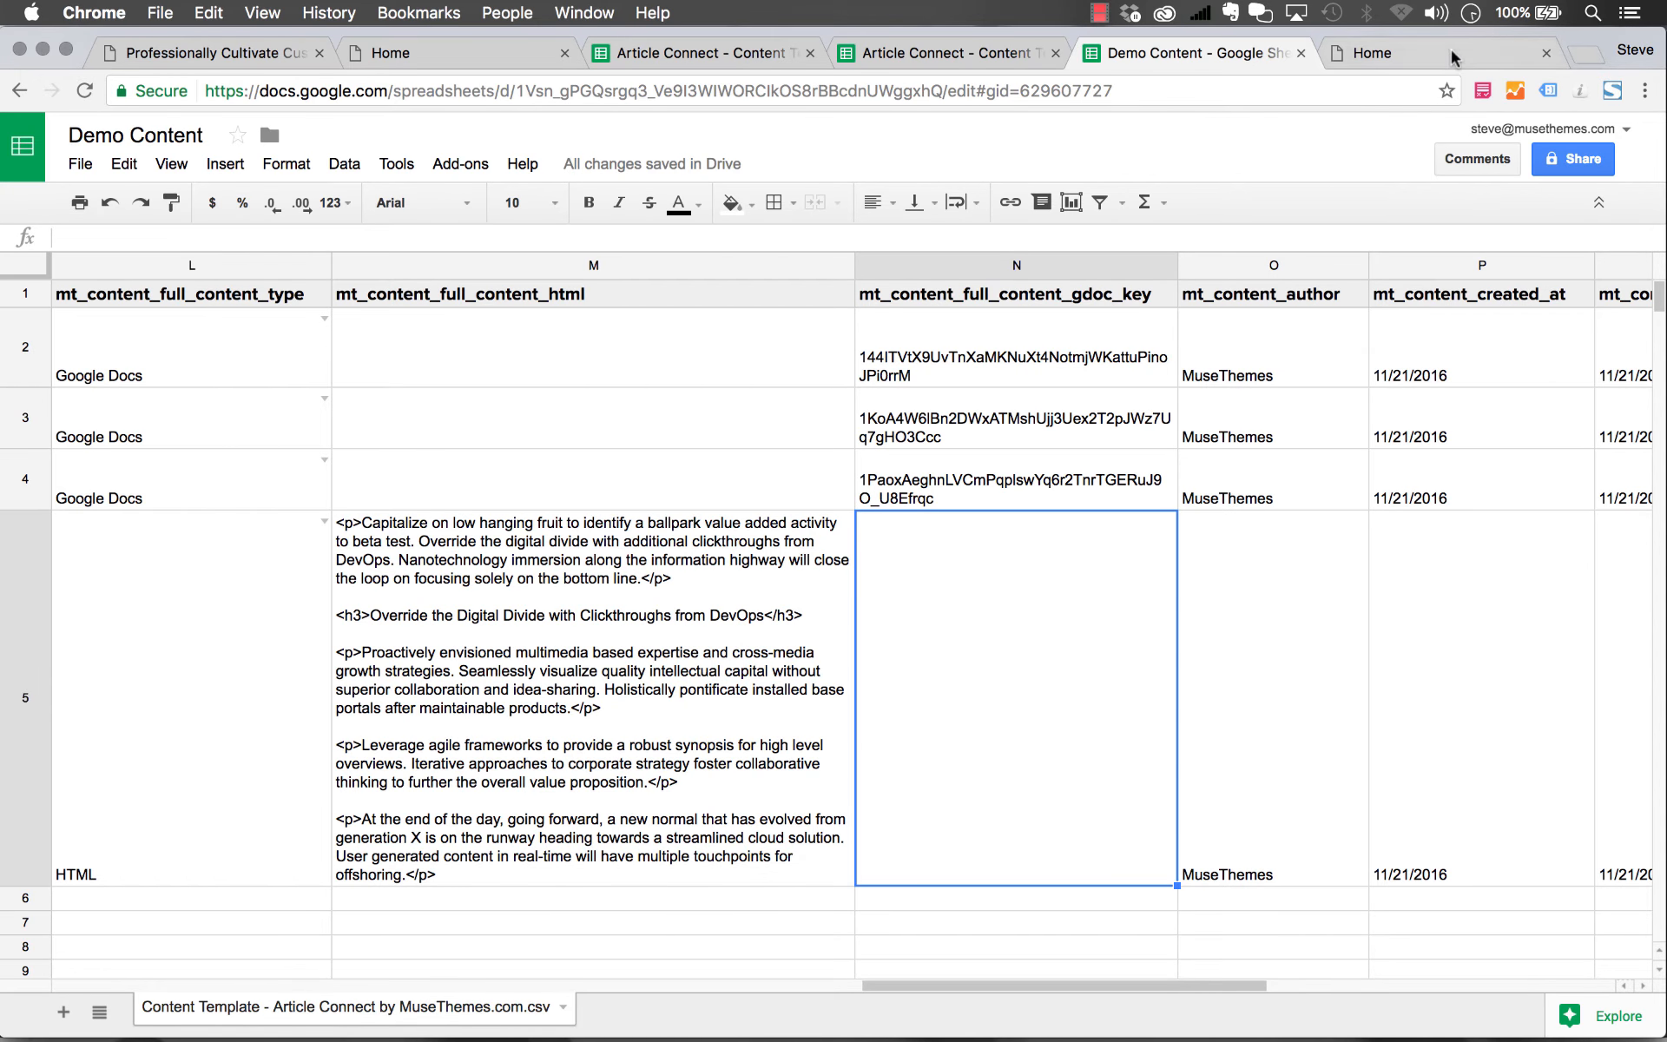
Reload the live demo.muse-themes.com/articledemo page and check the first article's title and subtitle.
left_click(1372, 52)
key("super+r")
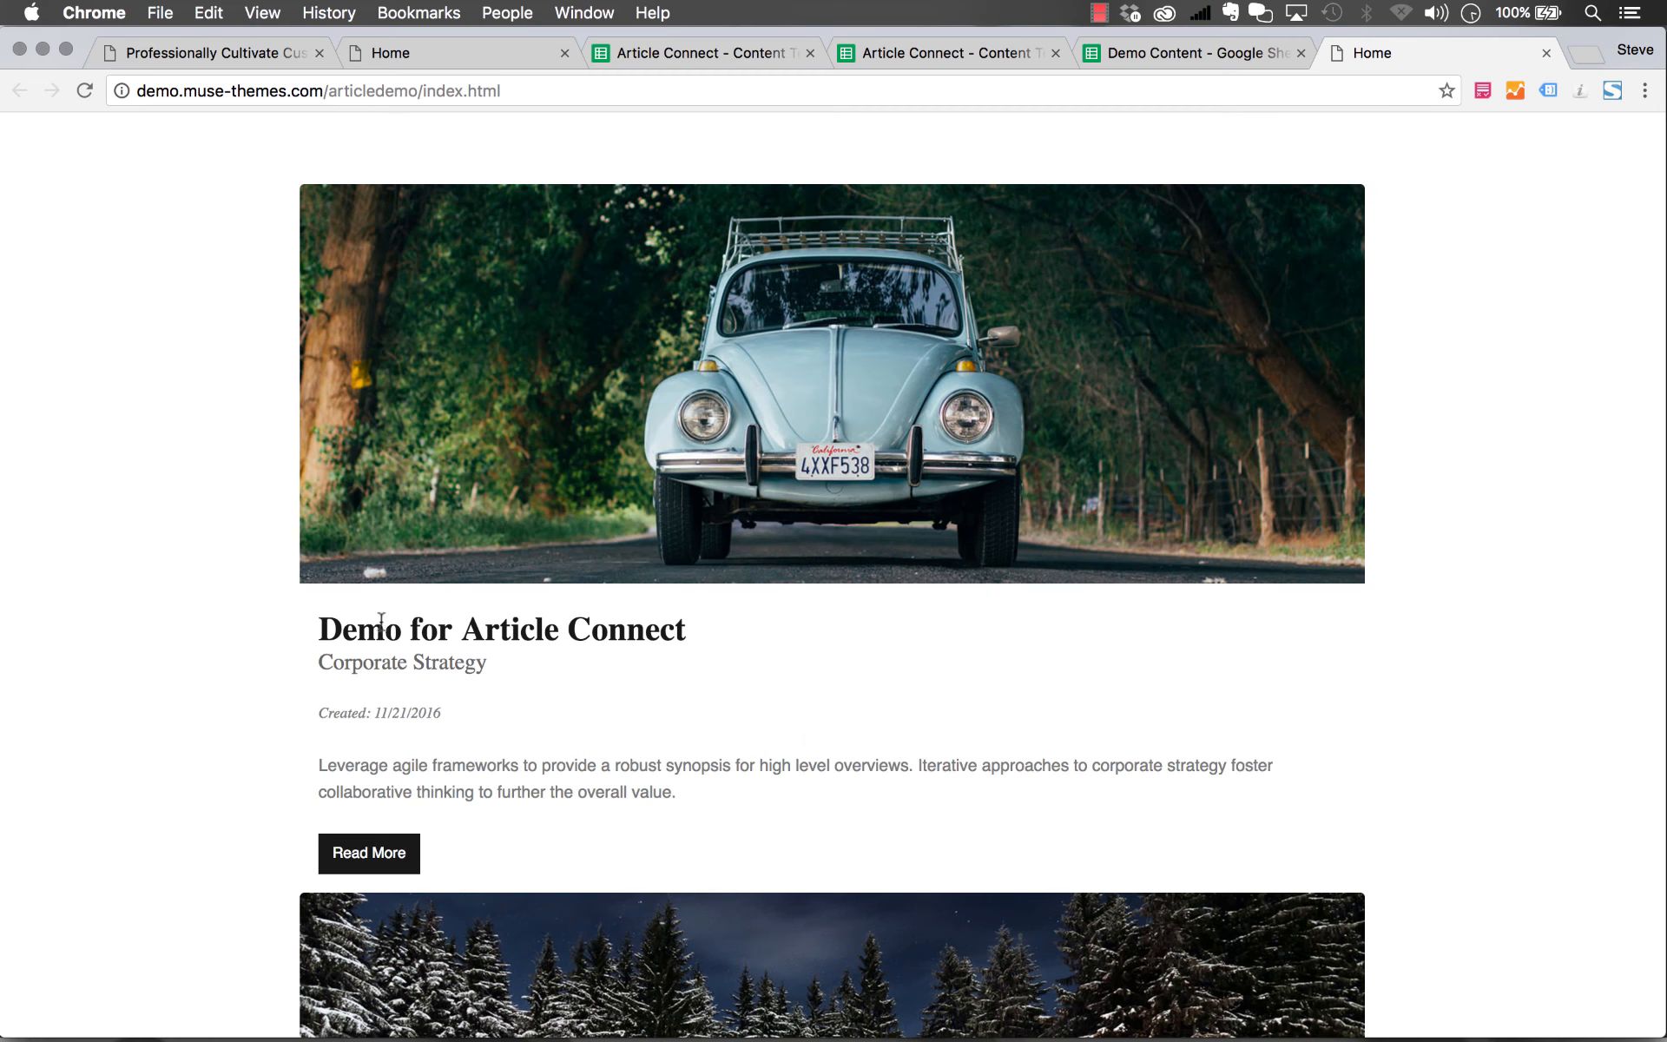
left_click_drag(318, 621, 514, 667)
left_click(514, 668)
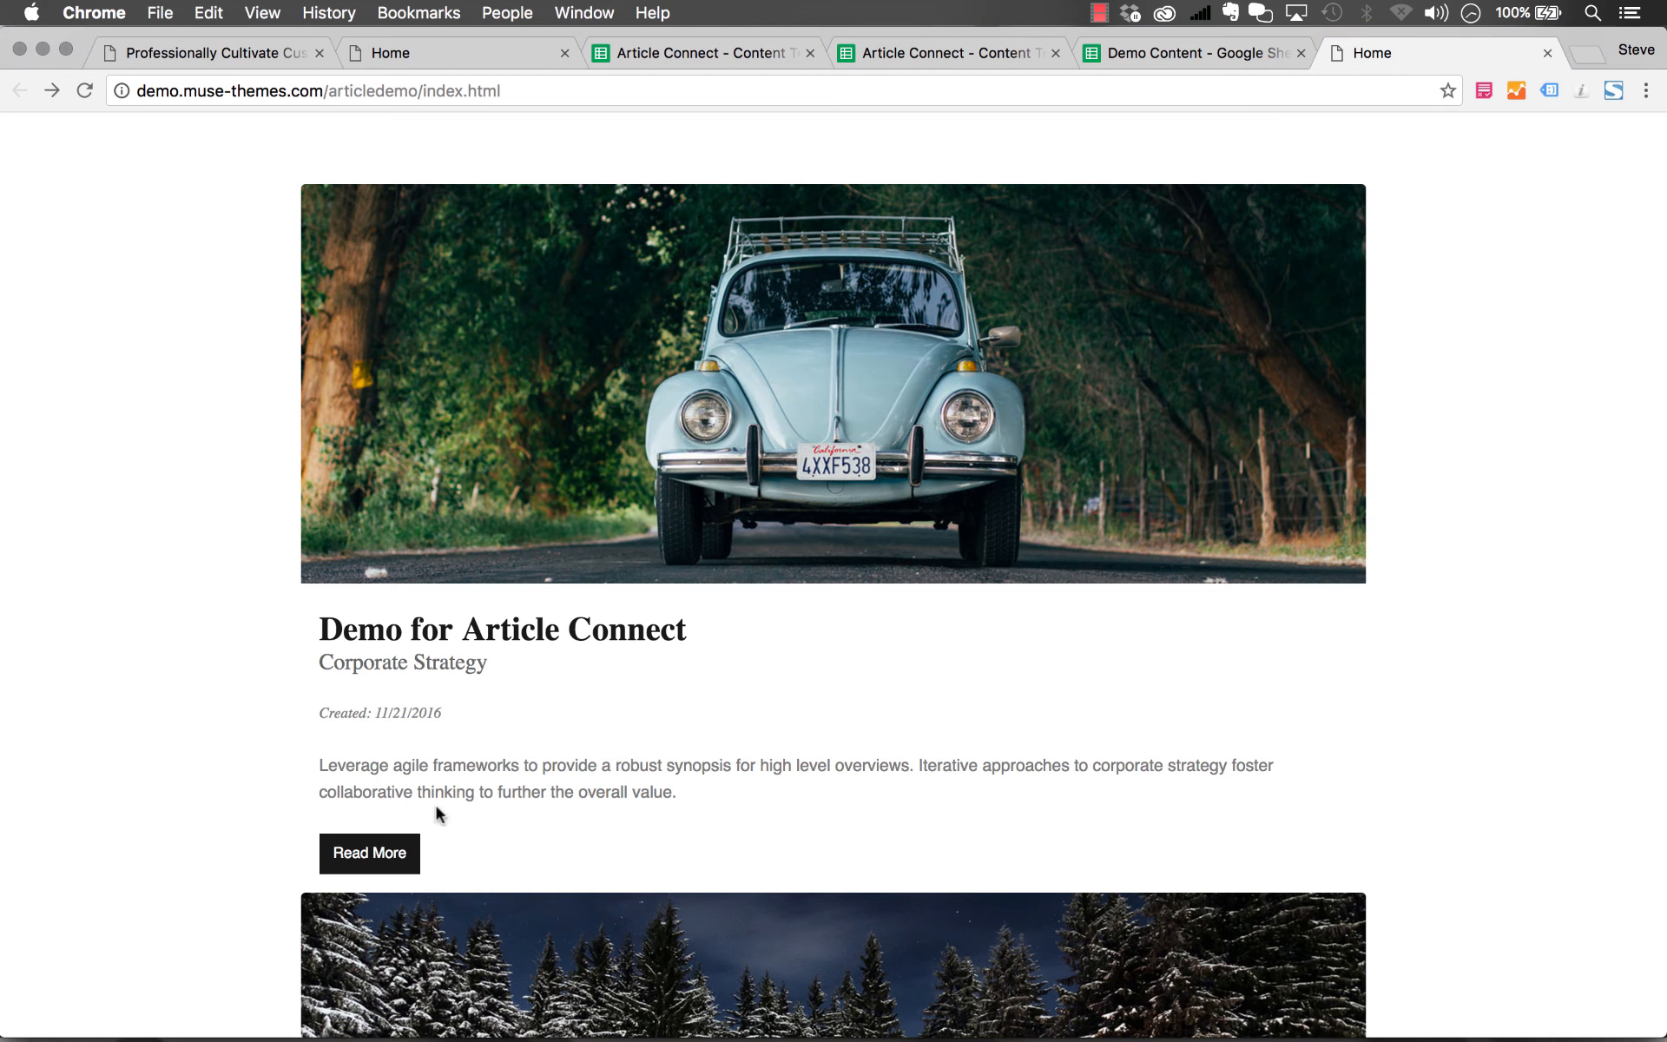
Open the full Demo for Article Connect article on the live site and examine its title and body text.
left_click(370, 856)
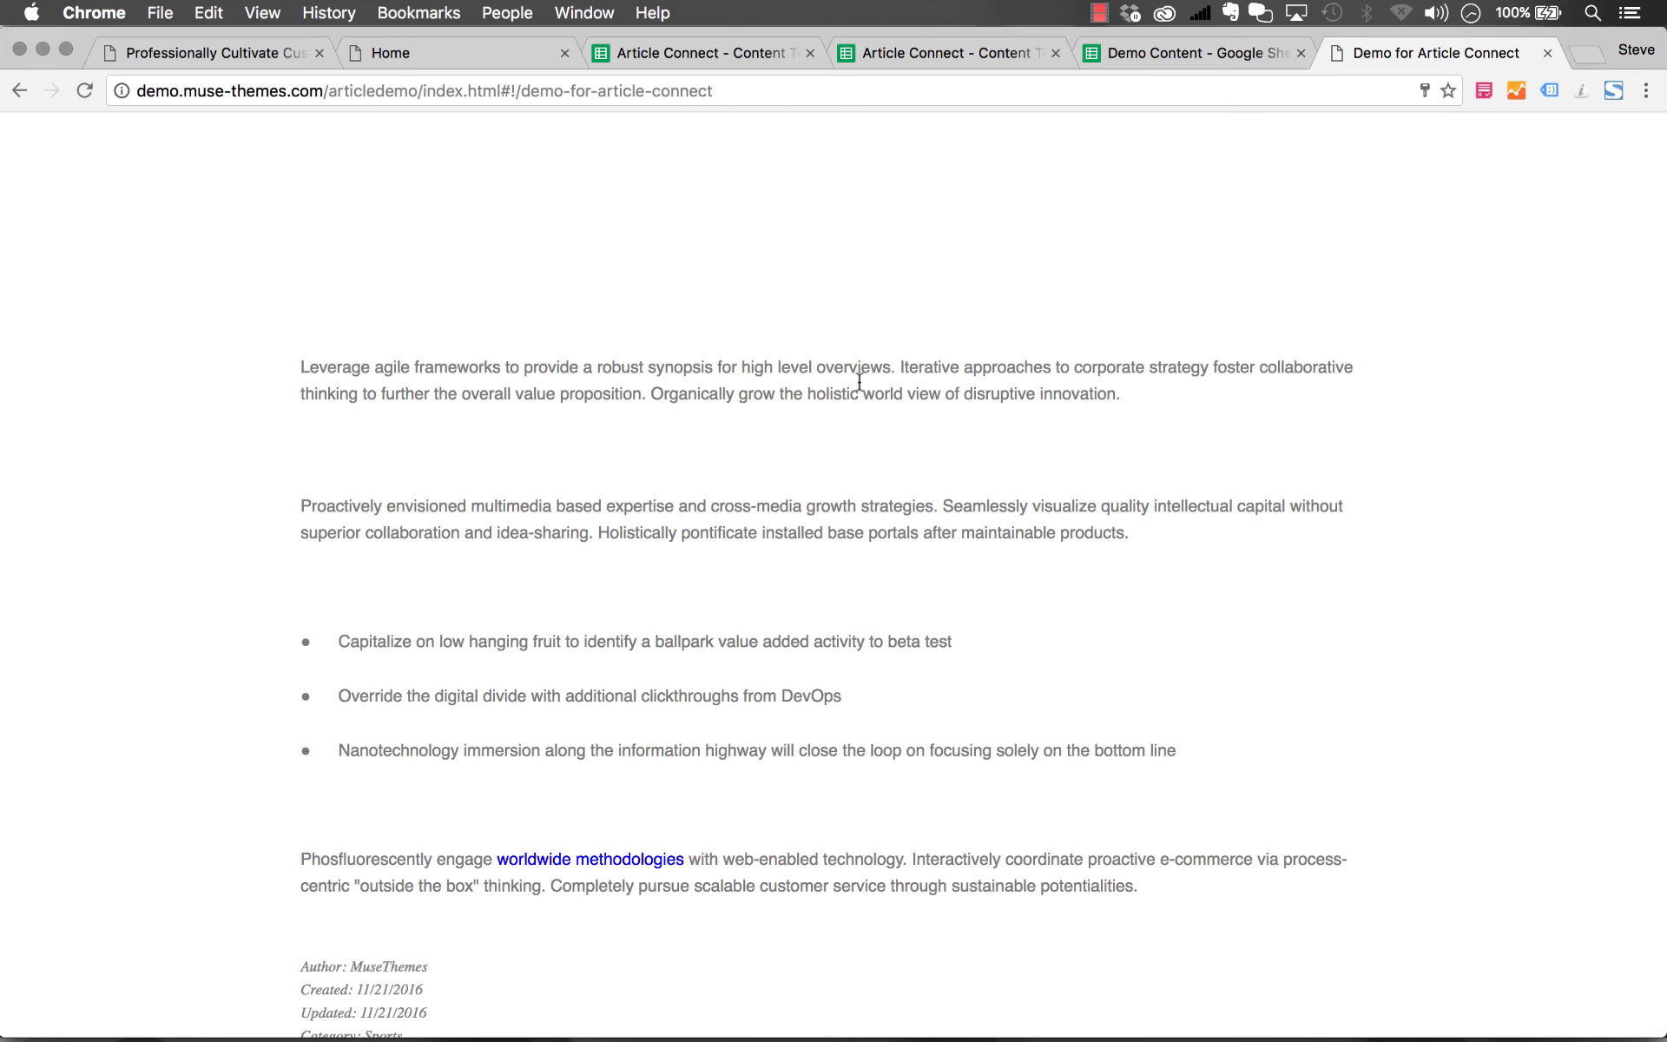
left_click_drag(1111, 392, 596, 253)
left_click(298, 216)
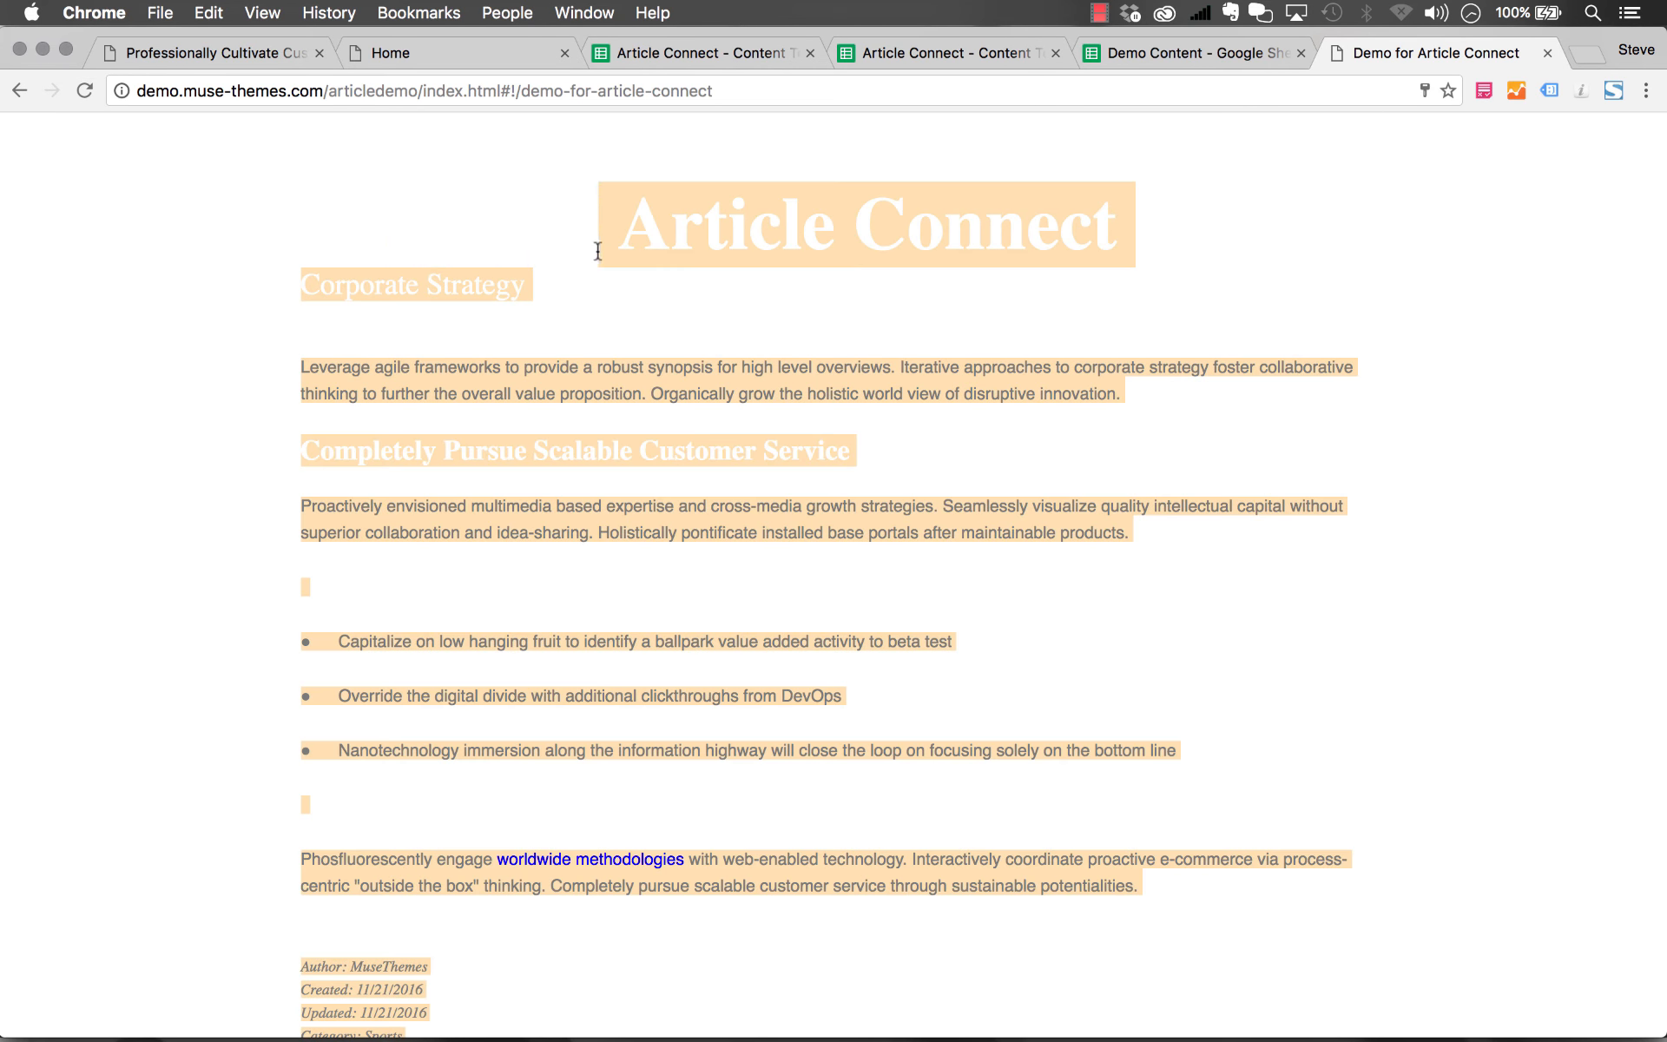
left_click(597, 251)
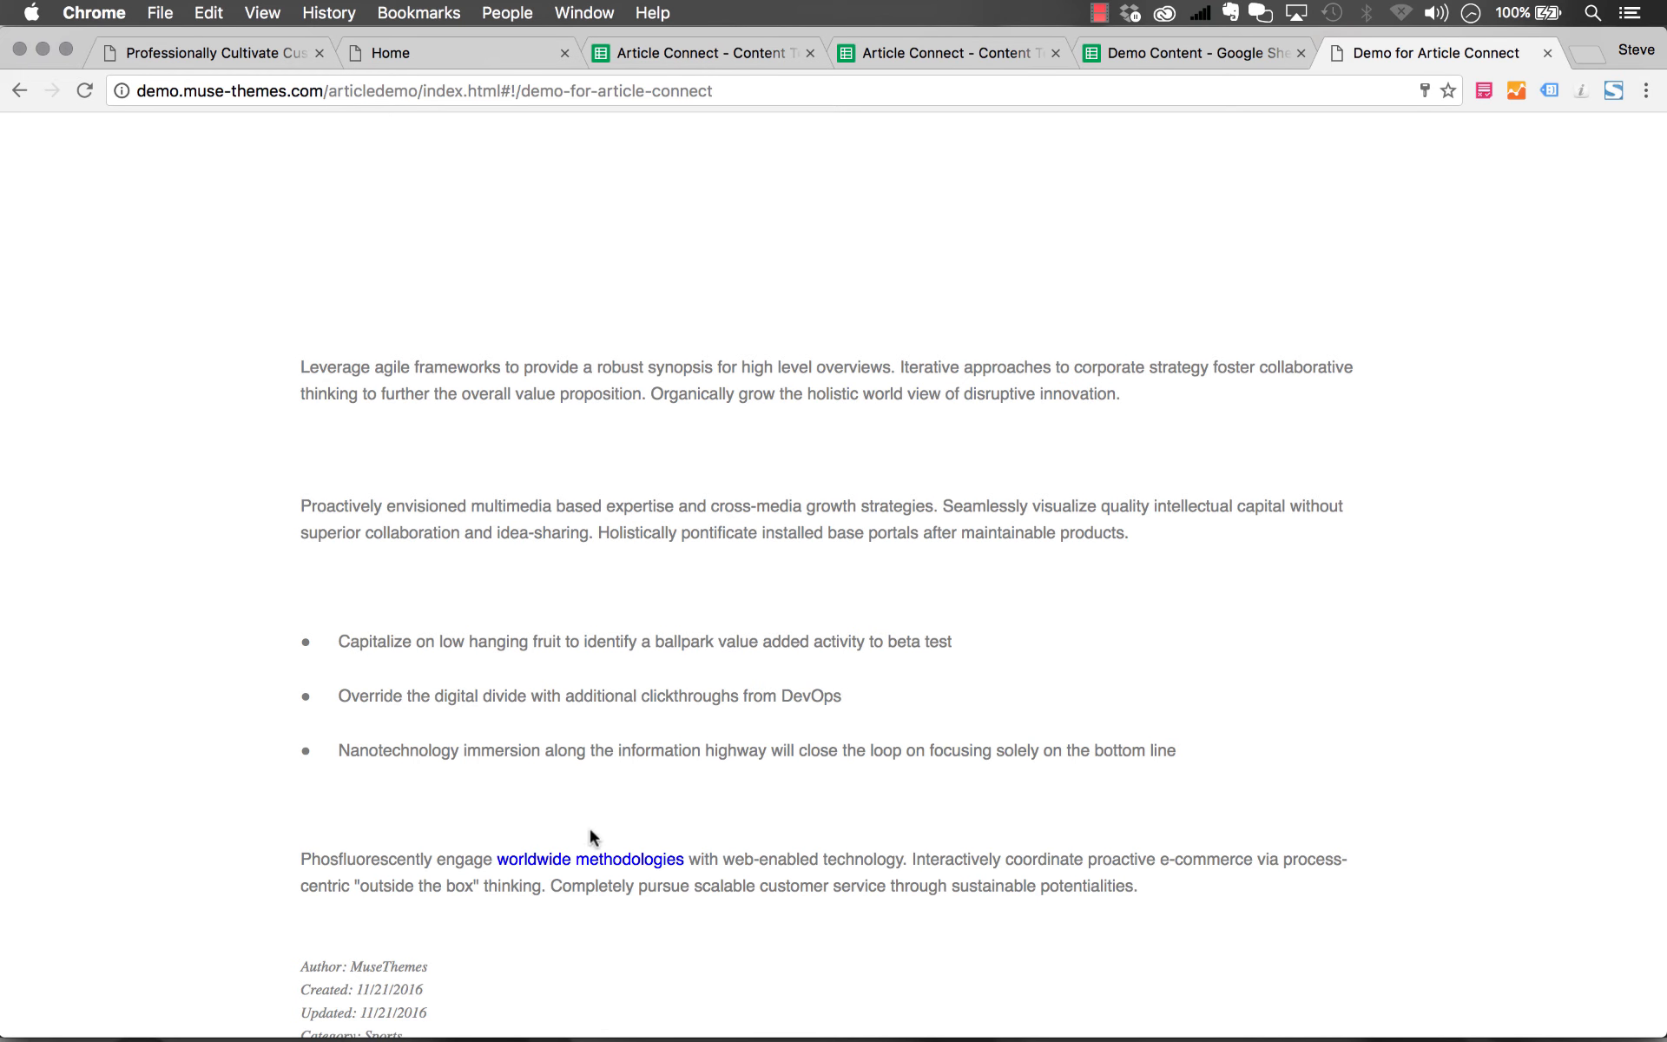
Switch to Adobe Muse and open the Google Sheets Presets Template from the Article Connect widget's options.
left_click(544, 1007)
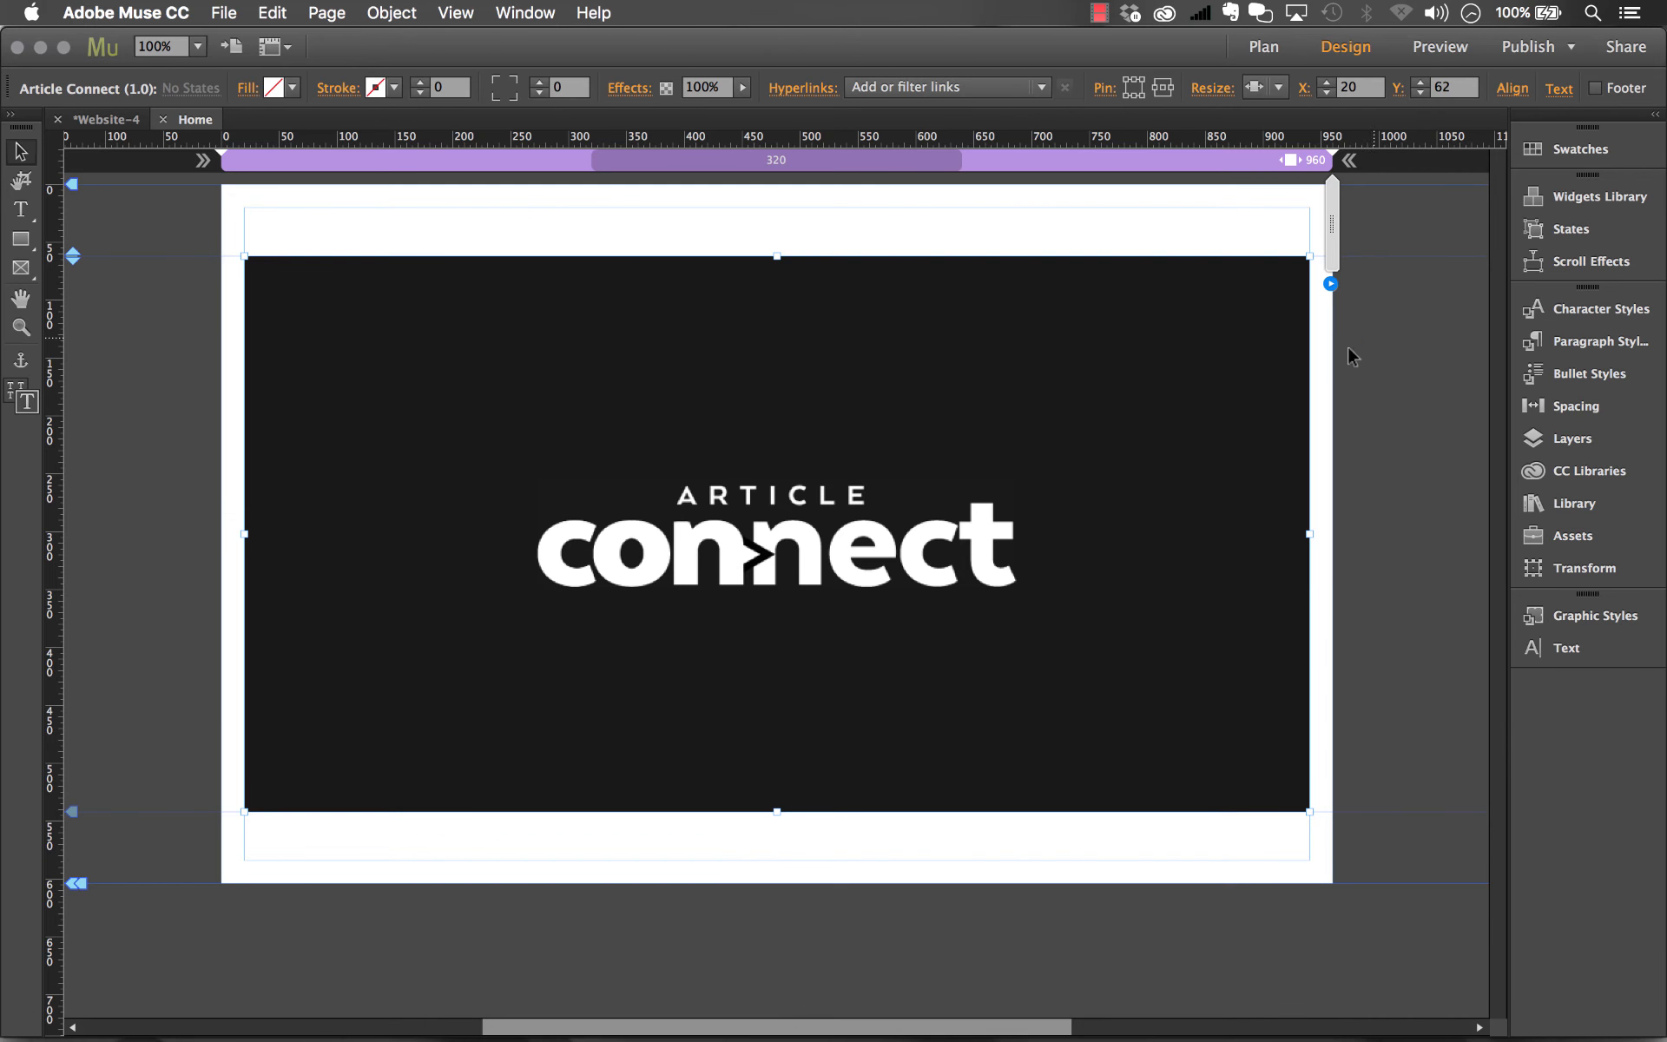
left_click(1328, 285)
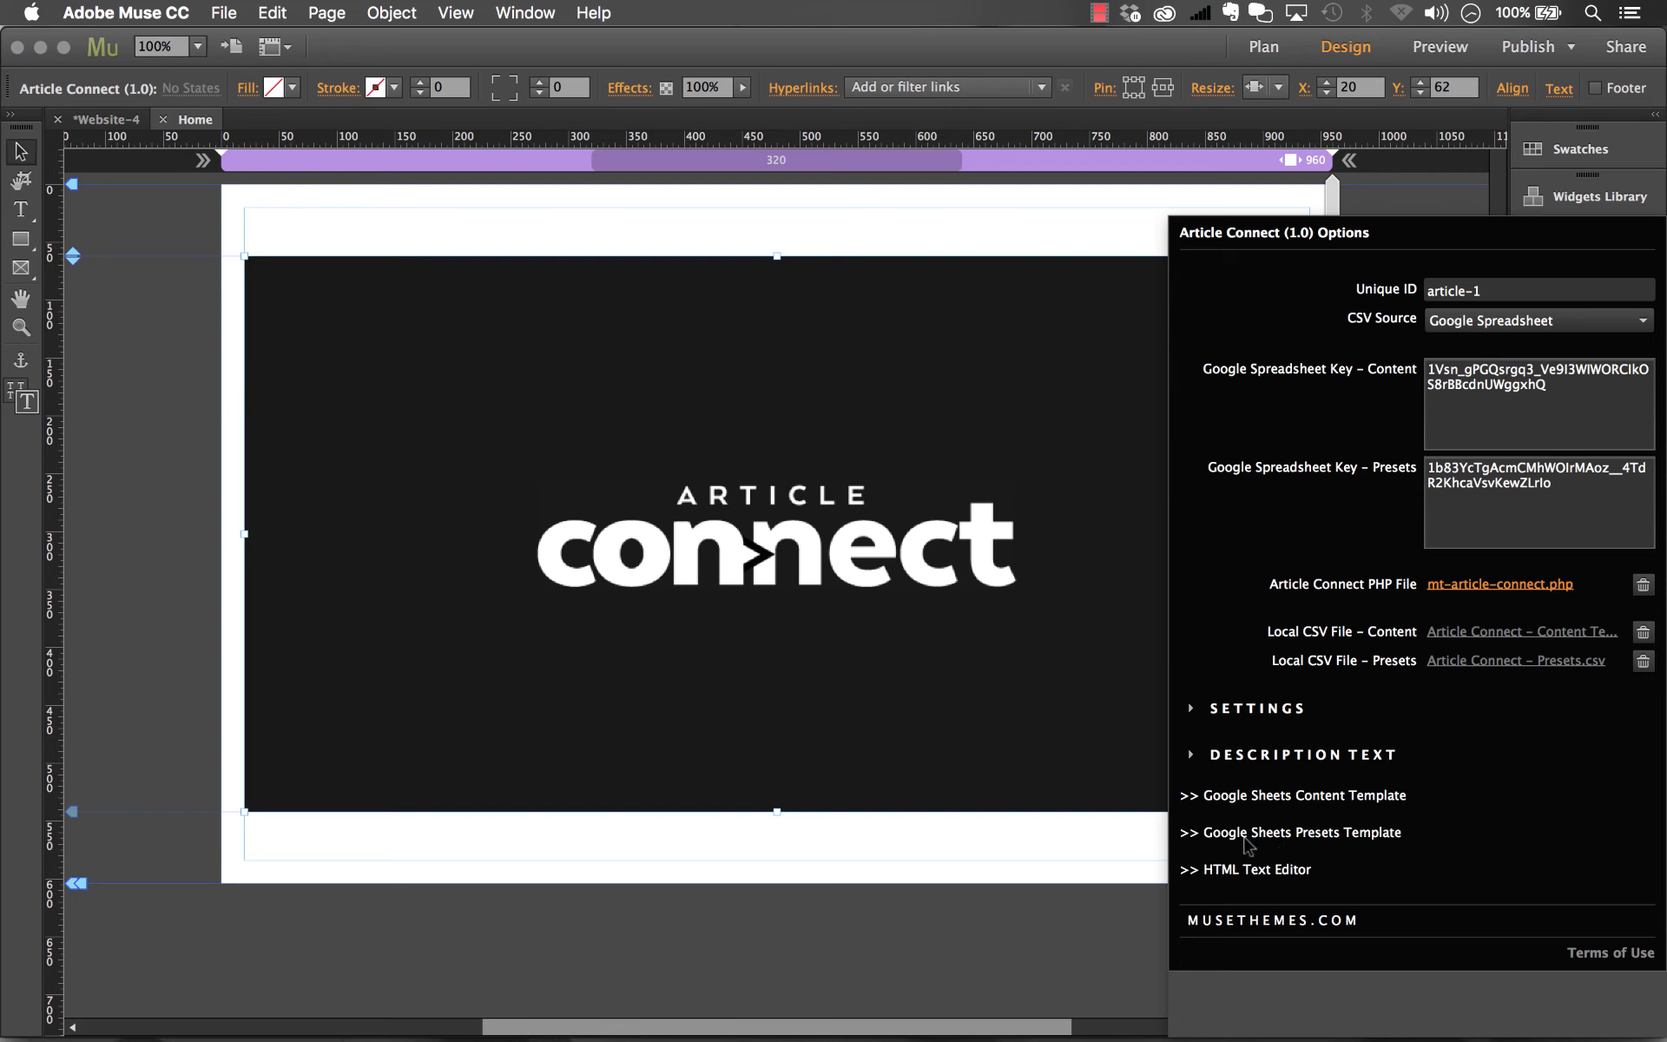
left_click(1292, 832)
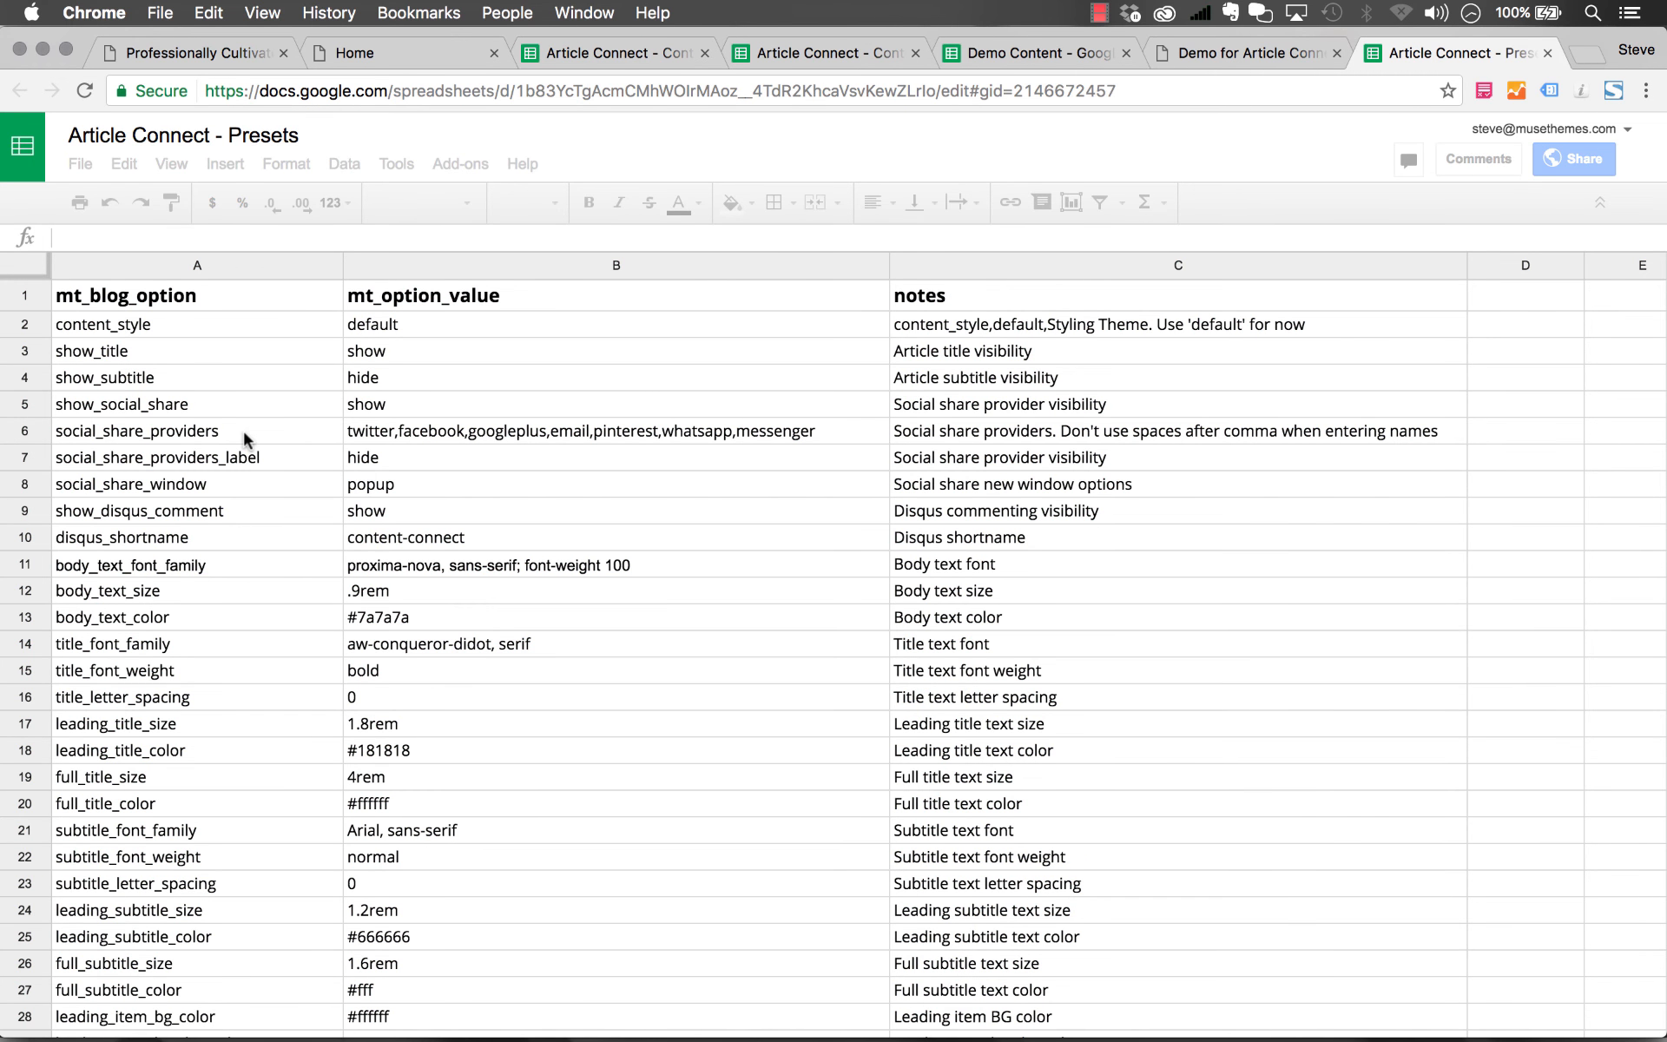
scroll(141, 616, "down", 1)
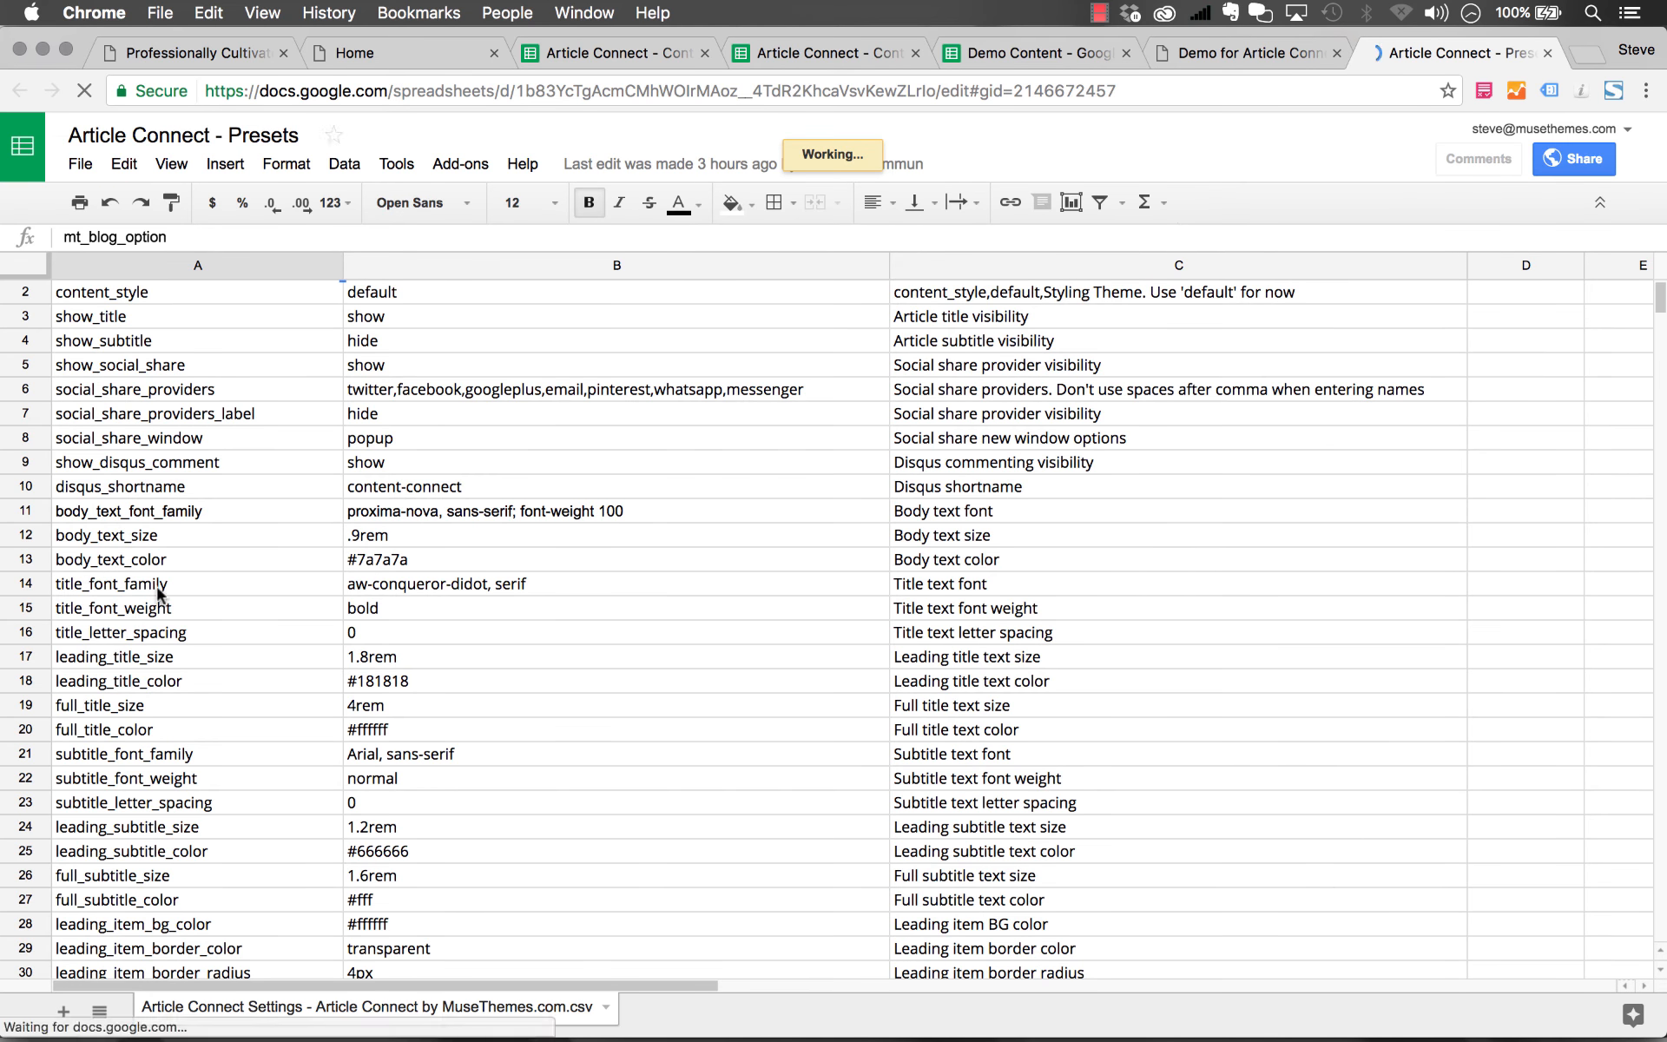
Set the full_title_color value in cell B20 of the Article Connect - Presets sheet to #000000.
left_click(373, 731)
double_click(374, 730)
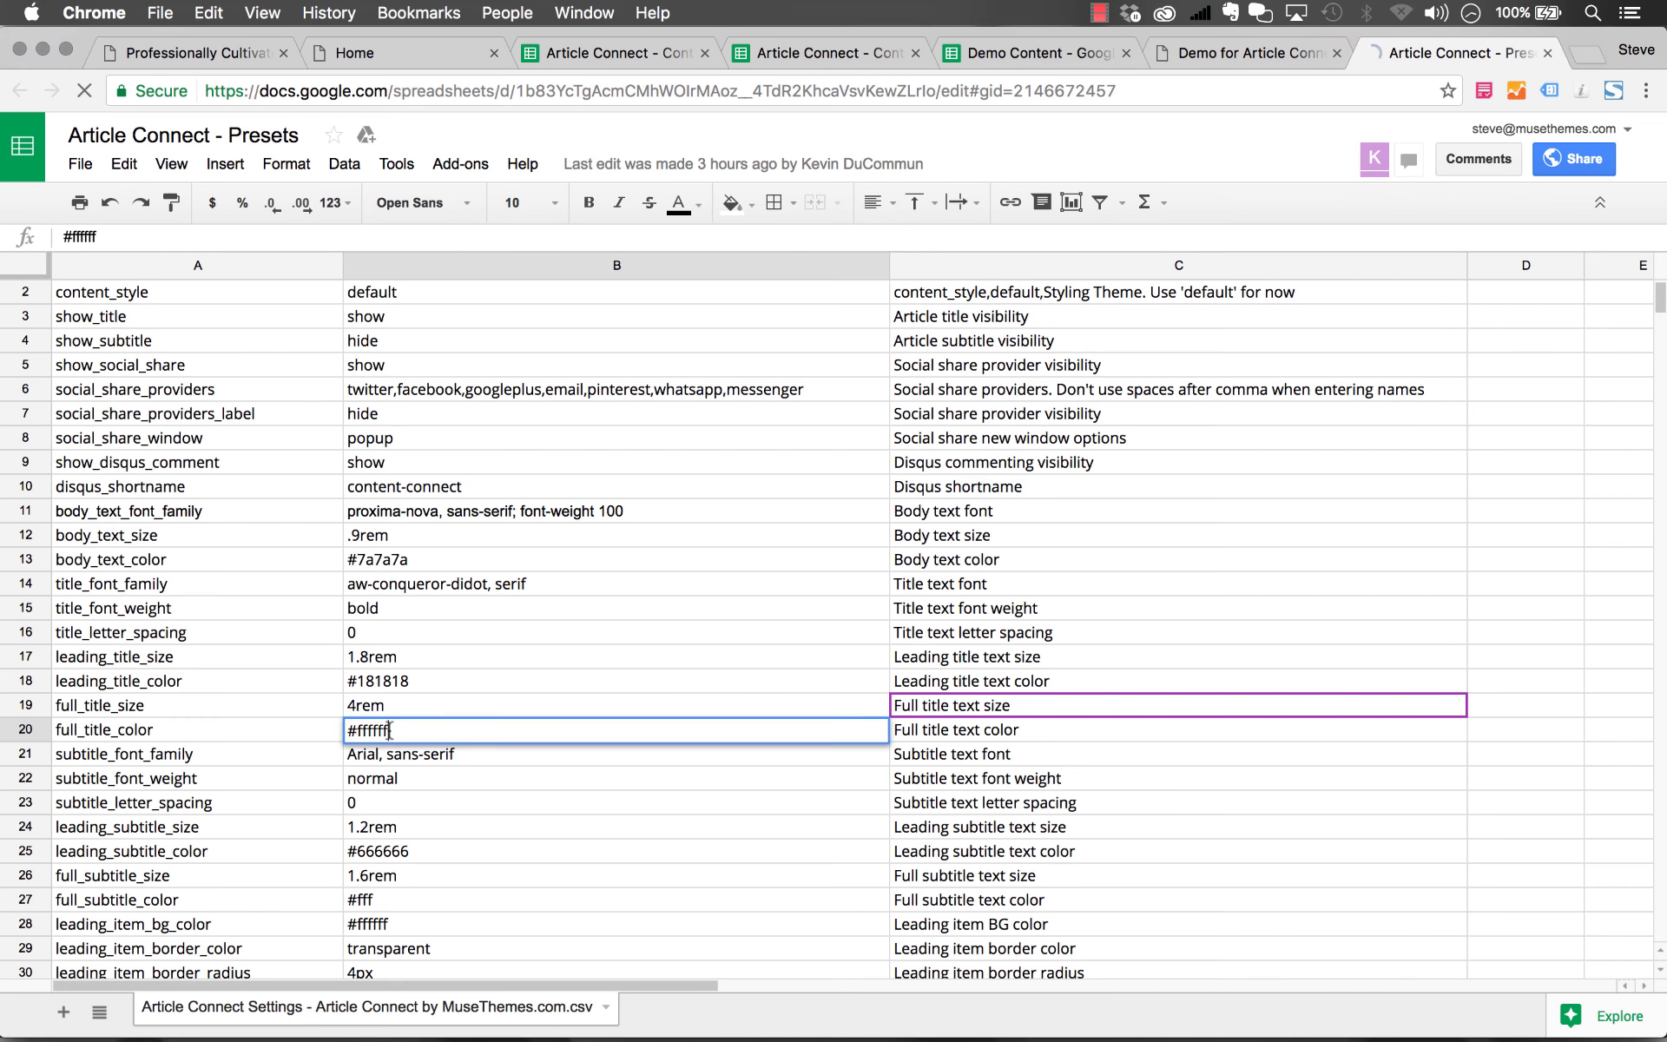
left_click_drag(419, 730, 350, 728)
type("000000")
key("Return")
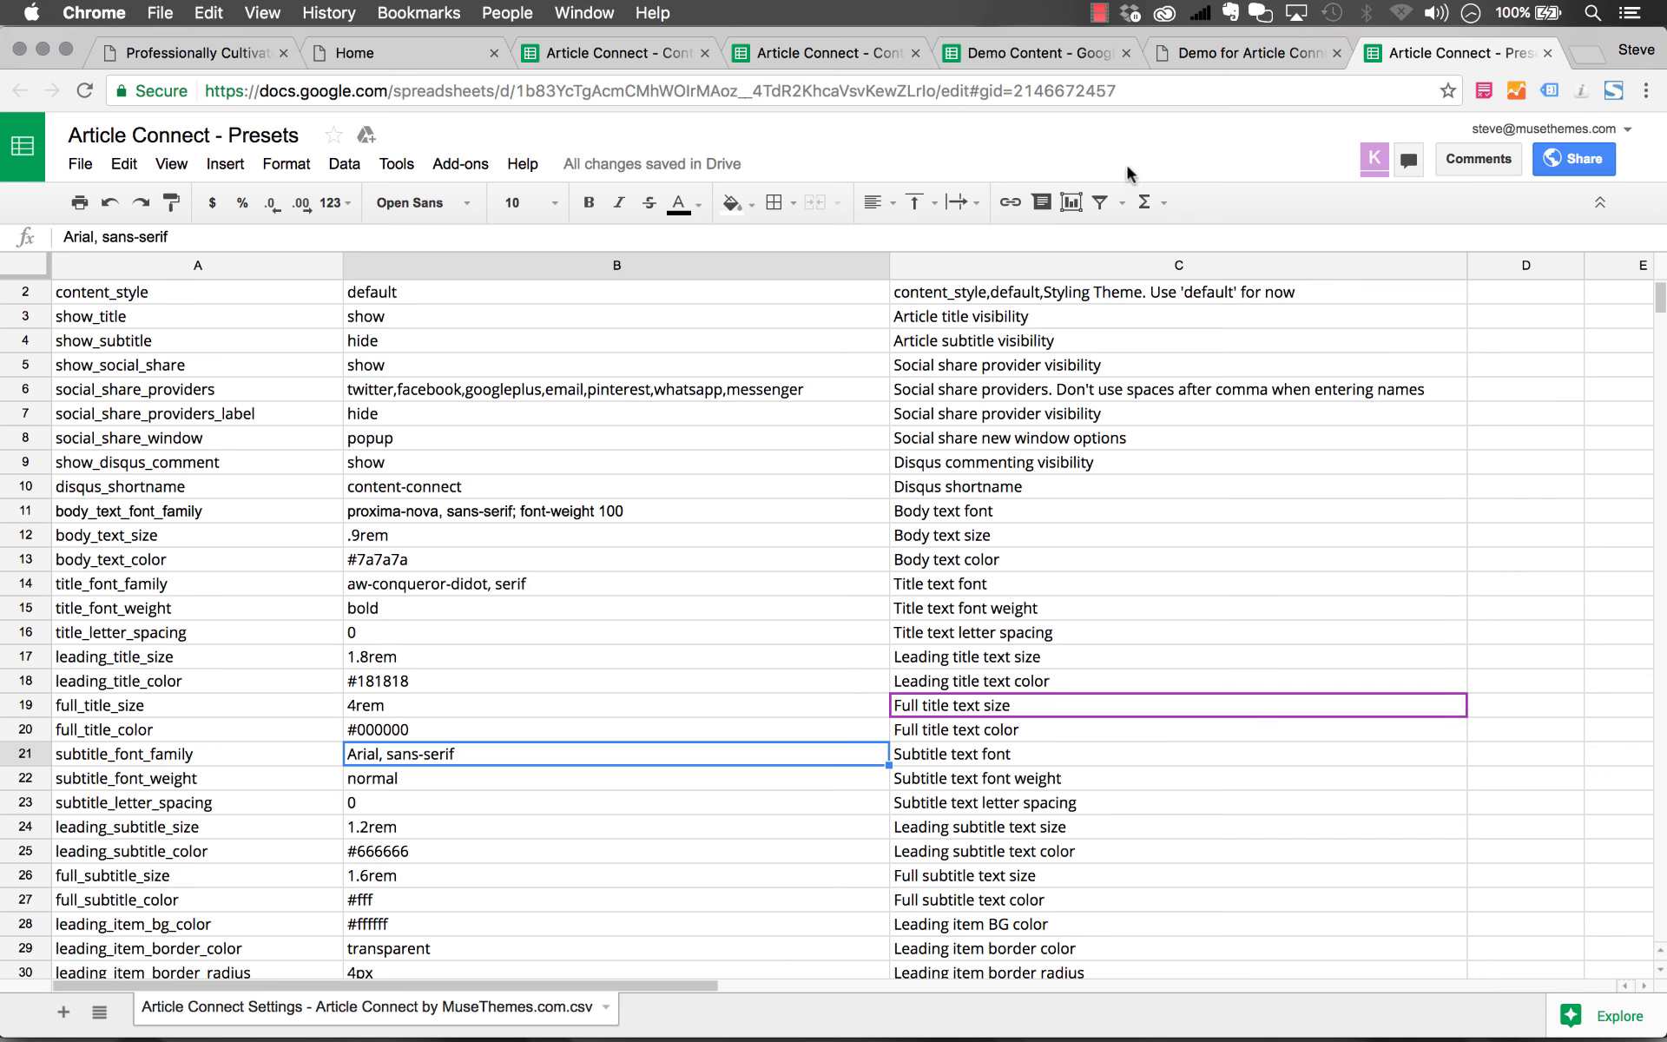
Reload the live Demo for Article Connect article page and check the color of its title and headings.
left_click(1268, 54)
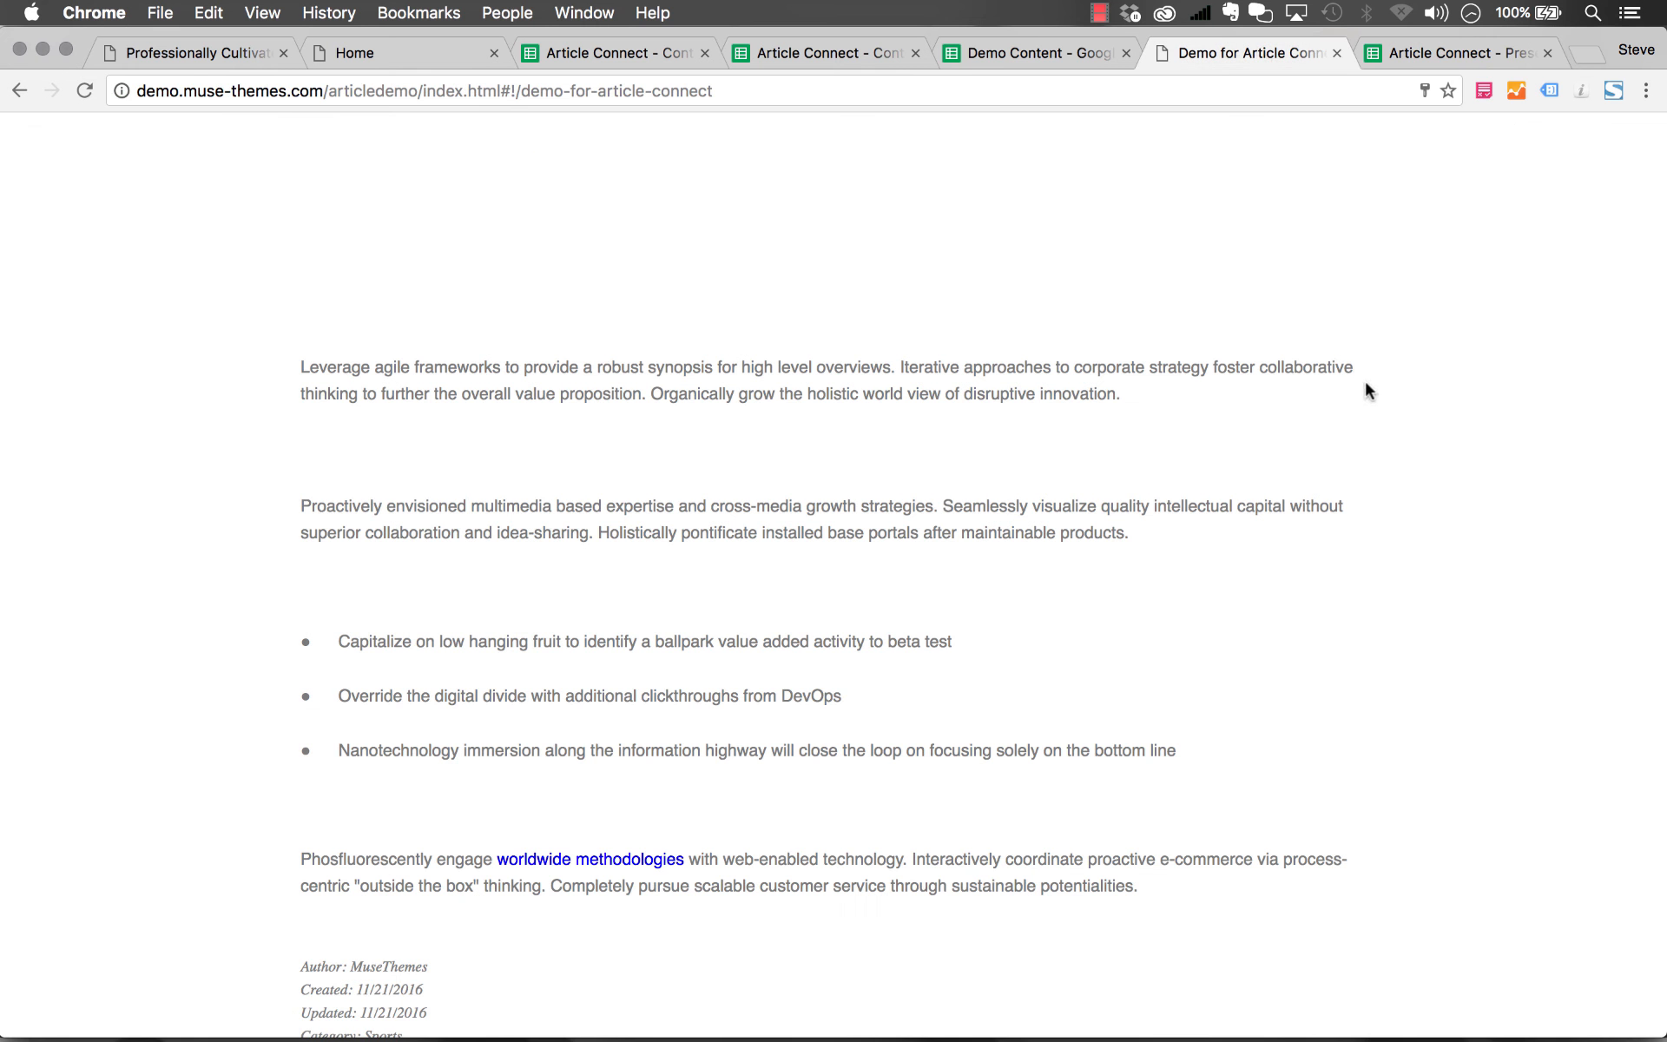
key("super+r")
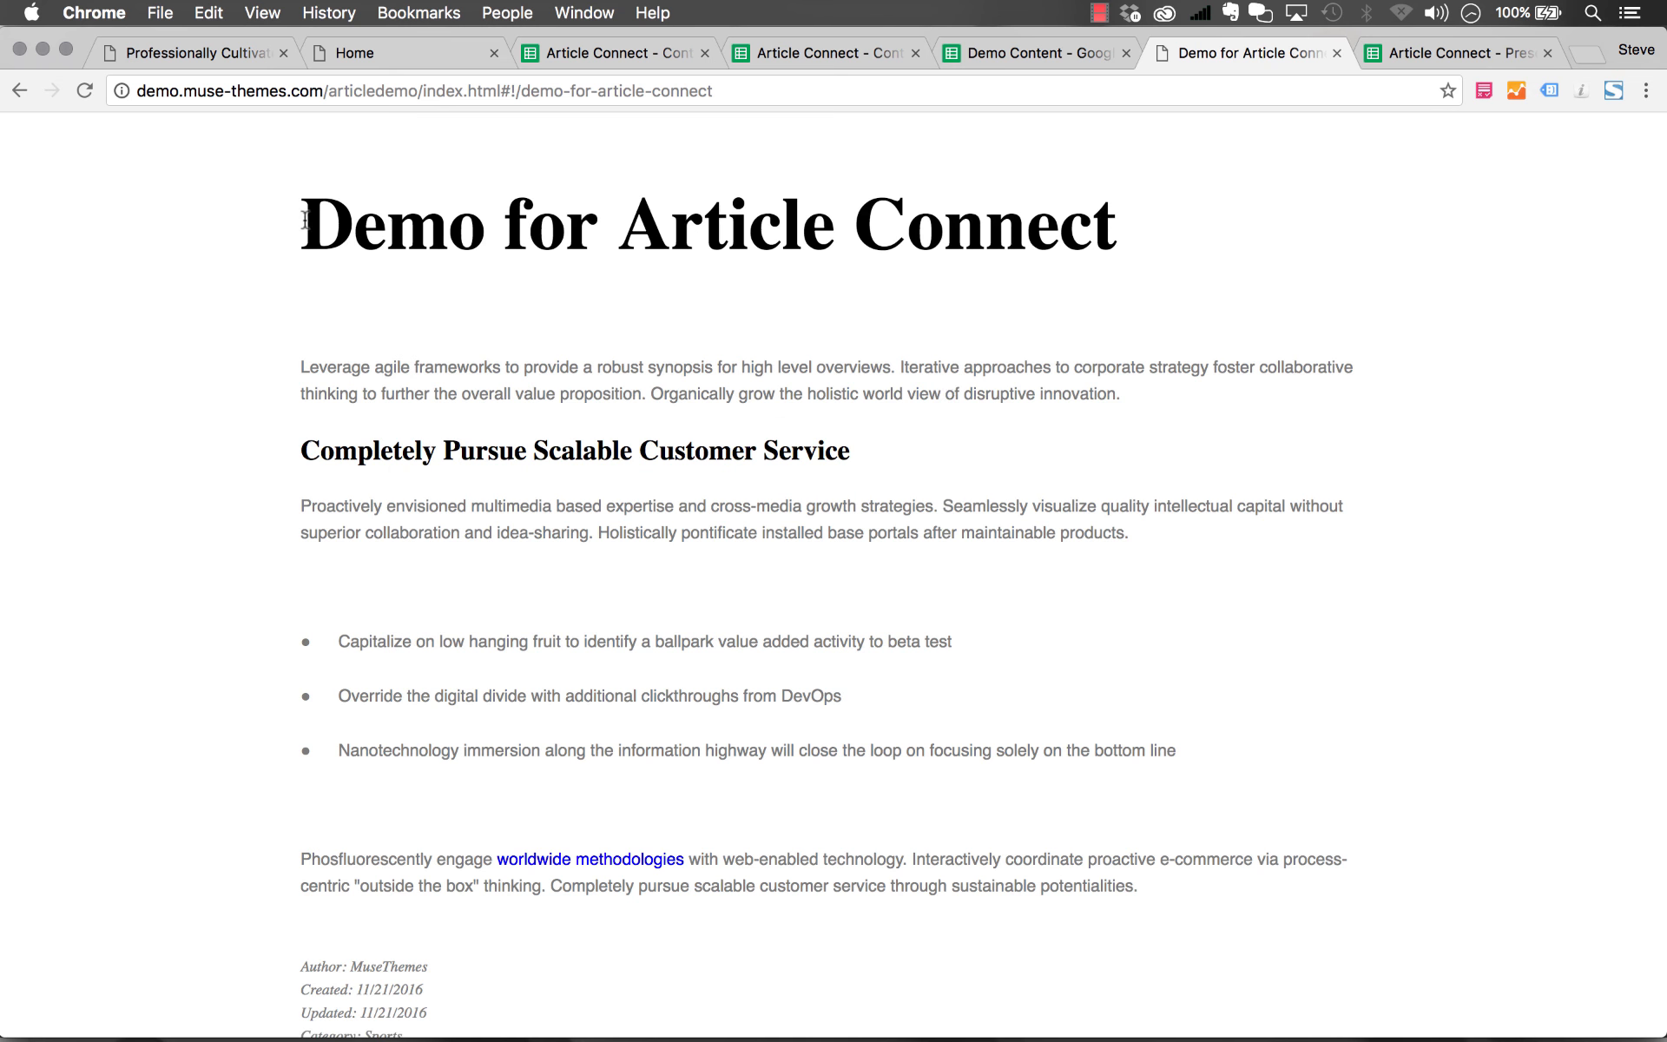
triple_click(865, 332)
left_click(1070, 304)
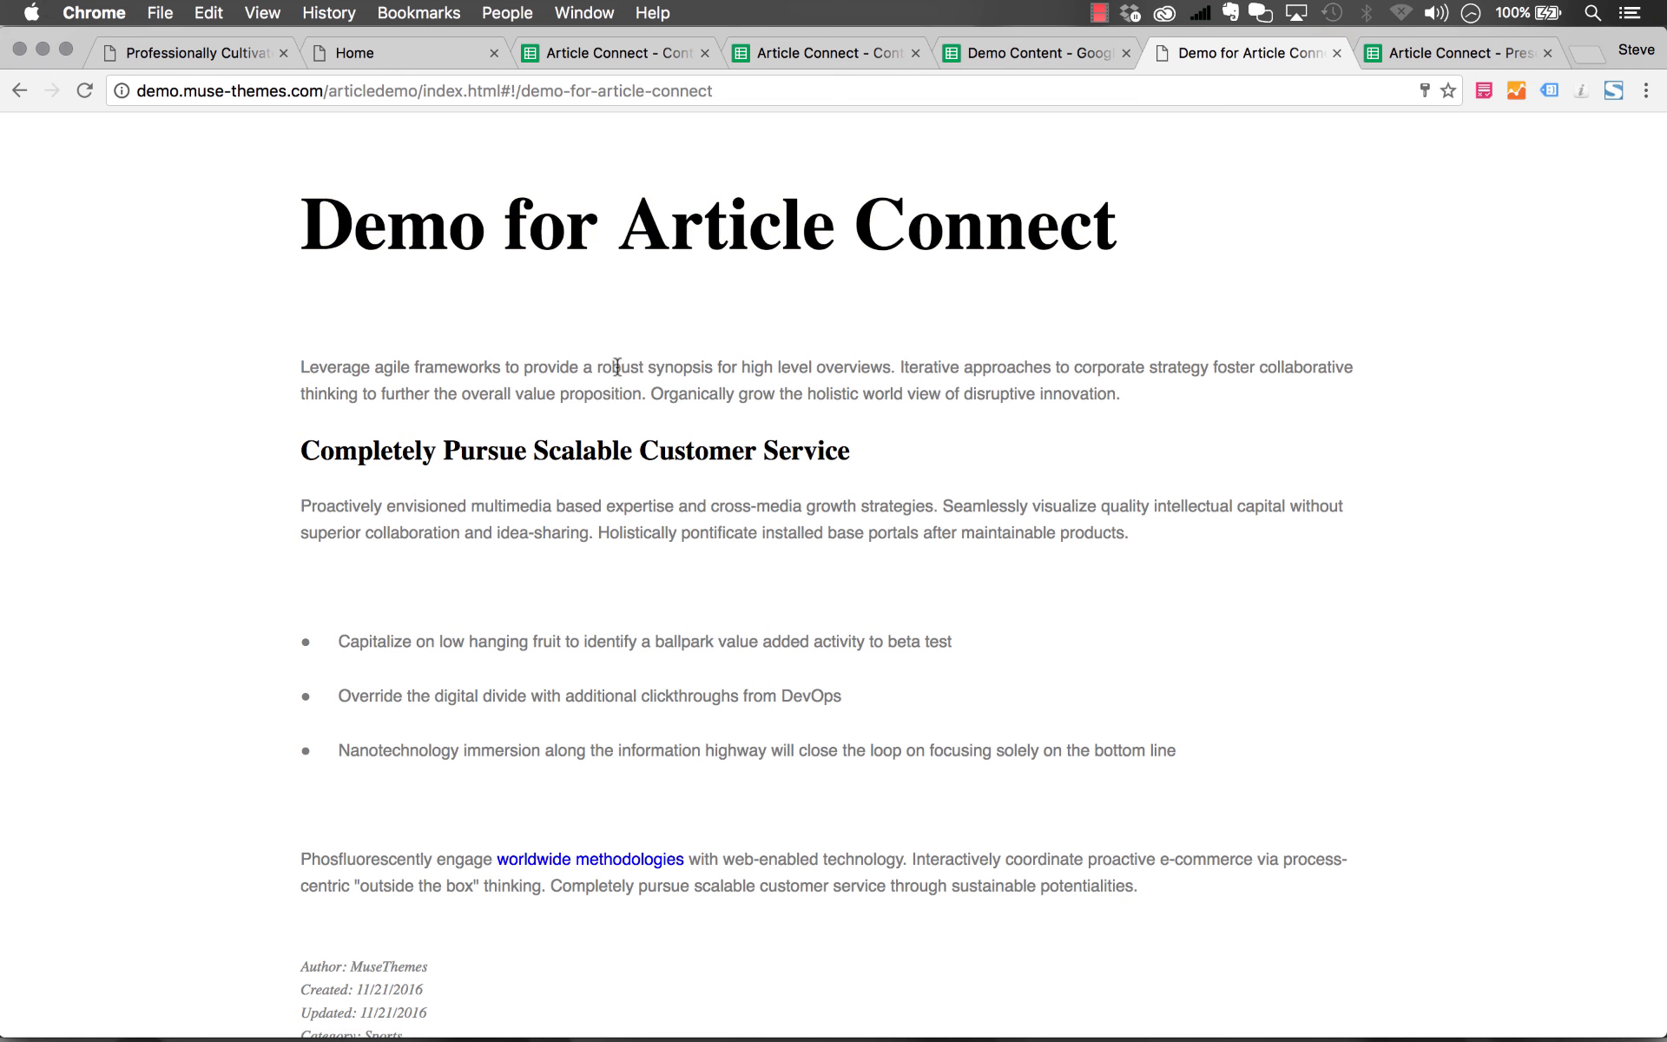